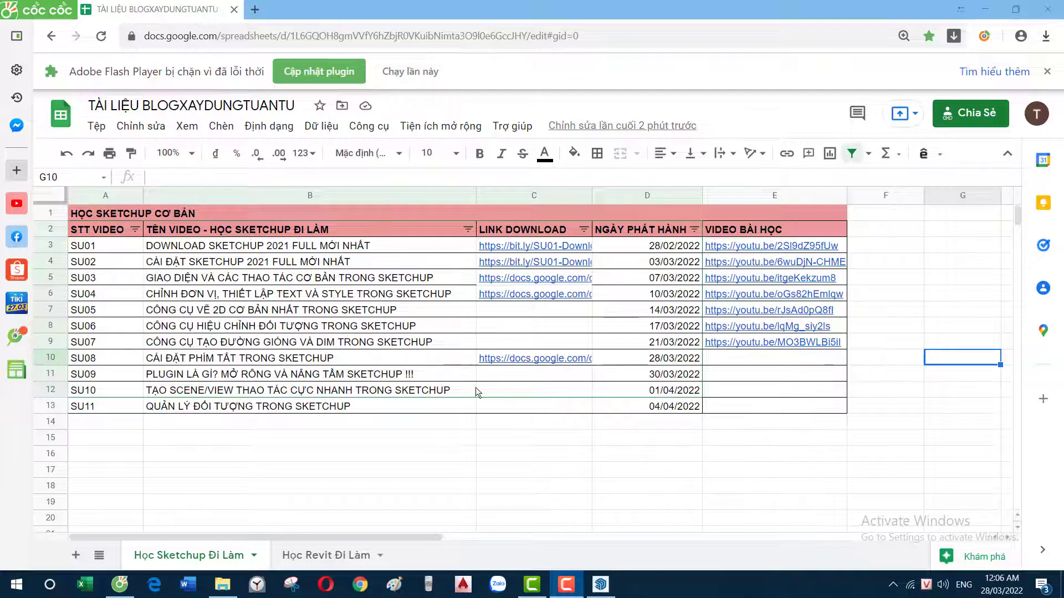
# Select the SU08 row and open its 'SU08 - PHÍM TẮT TRONG SKETCHUP' Google Doc in a new tab
pyautogui.click(497, 473)
pyautogui.moveTo(89, 358); pyautogui.dragTo(747, 364)
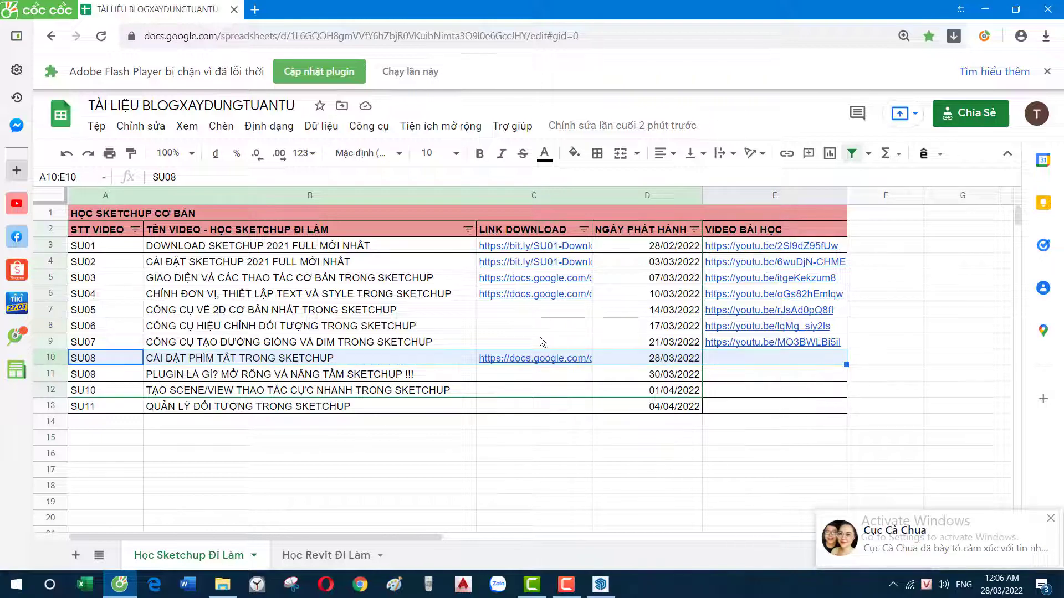
pyautogui.click(533, 363)
pyautogui.click(588, 384)
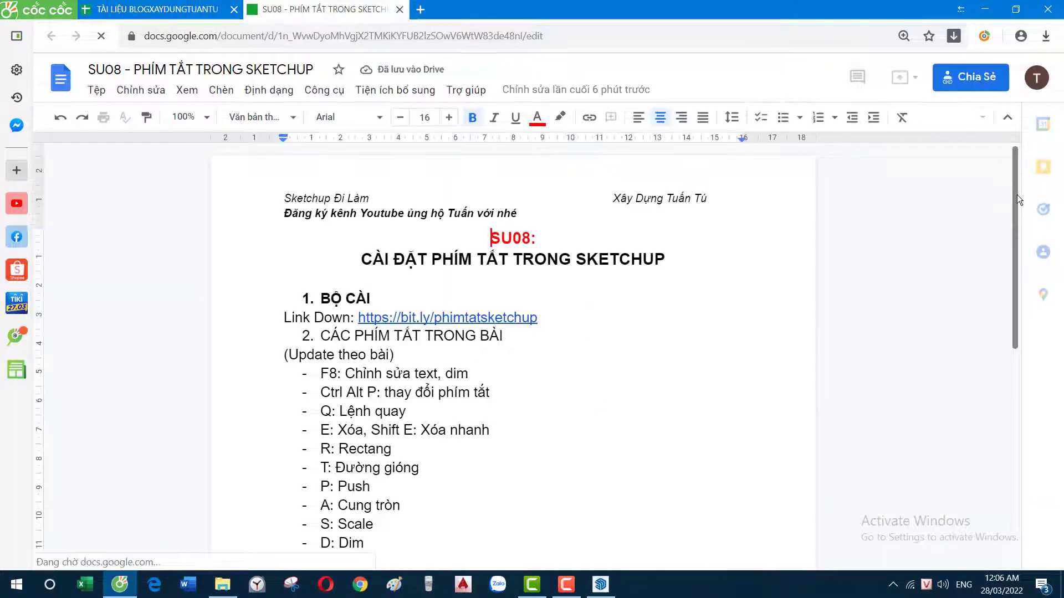
# Follow the doc's bit.ly/phimtatsketchup link to the MegaURL verification page
pyautogui.moveTo(1016, 194)
pyautogui.mouseDown()
pyautogui.moveTo(1008, 255)
pyautogui.moveTo(1009, 194)
pyautogui.mouseUp()
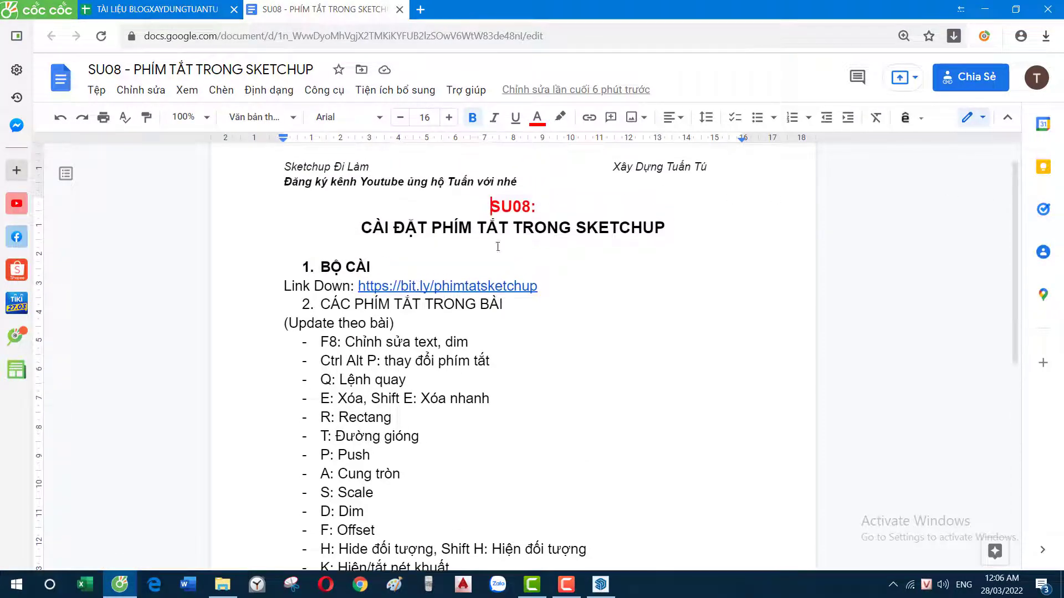
pyautogui.click(419, 287)
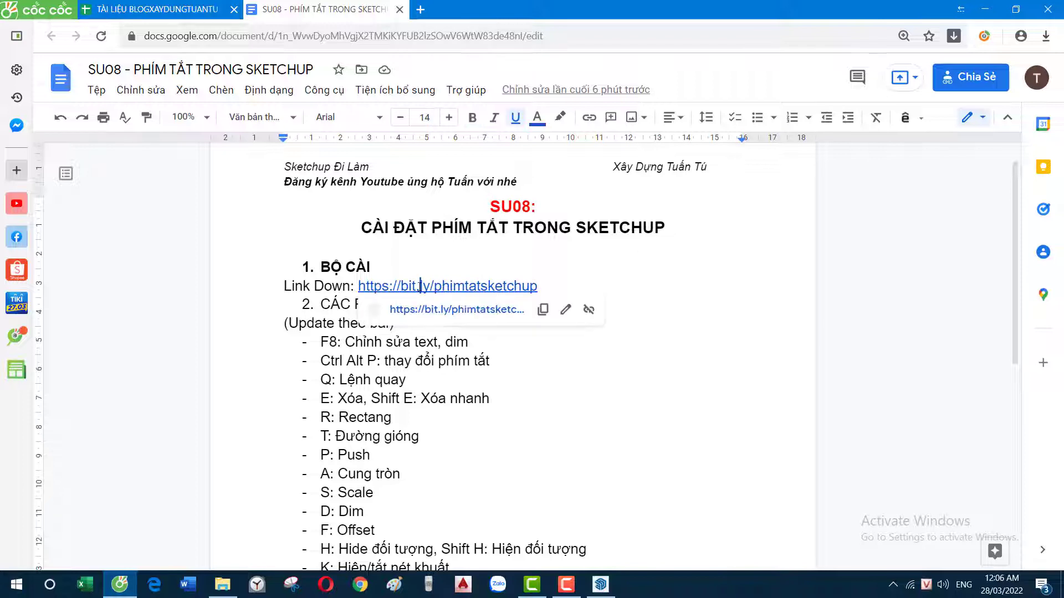
pyautogui.click(449, 309)
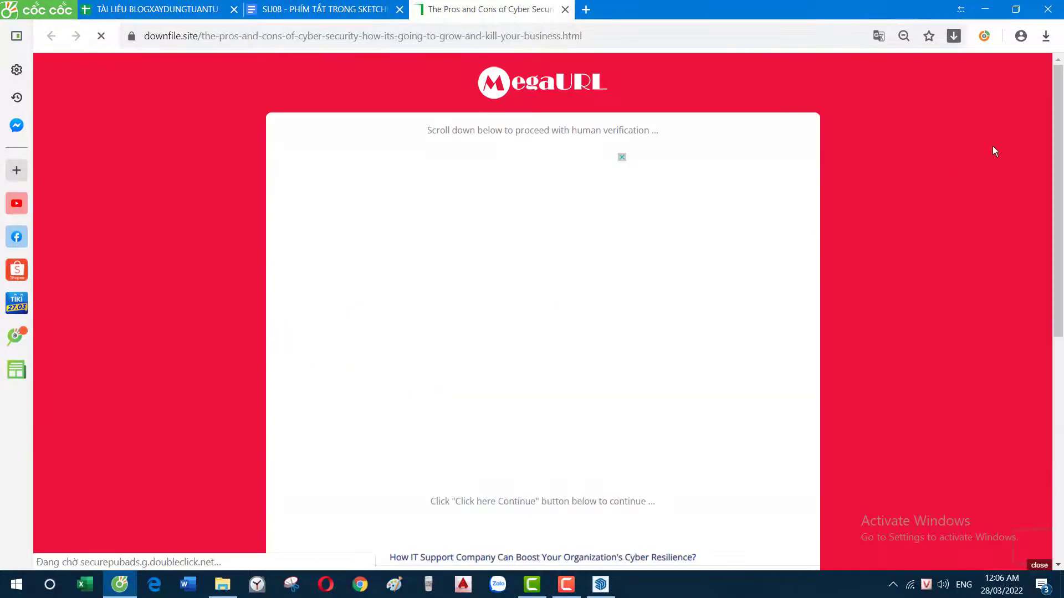
# Pass the MegaURL Continue page and downfile.site countdown to reach the Get Link document
pyautogui.moveTo(1061, 117); pyautogui.dragTo(1061, 238)
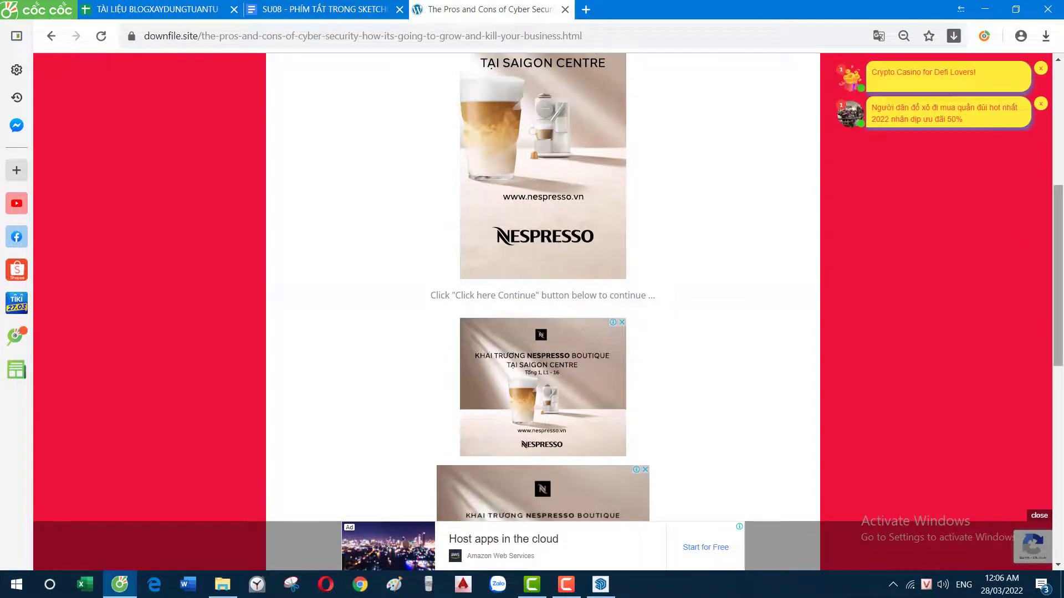
pyautogui.moveTo(1051, 226)
pyautogui.mouseDown()
pyautogui.moveTo(1051, 288)
pyautogui.moveTo(1061, 136)
pyautogui.mouseUp()
pyautogui.scroll(-2, 580, 233)
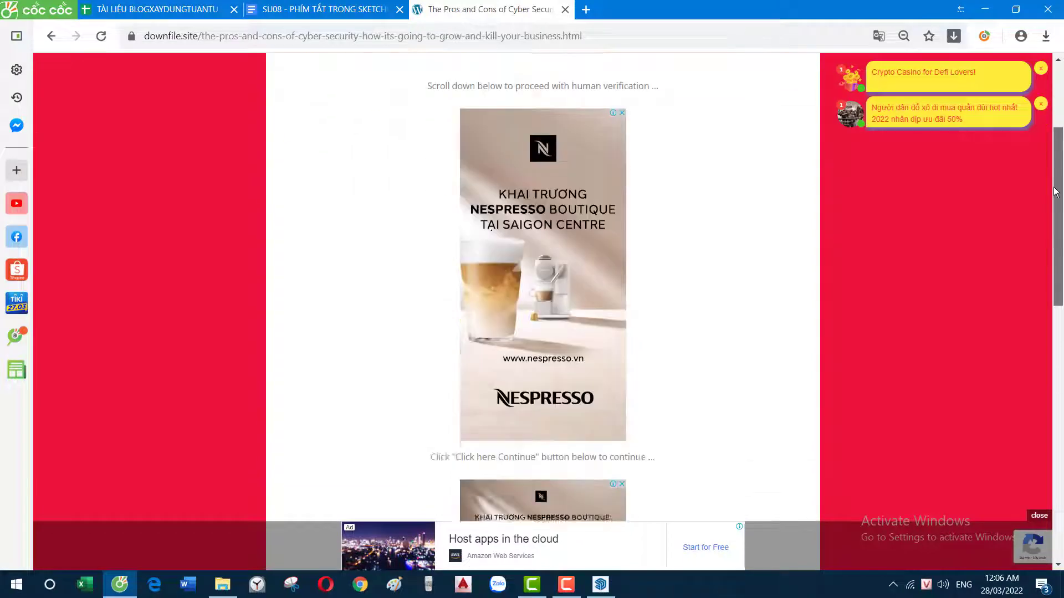
pyautogui.scroll(-4, 580, 233)
pyautogui.scroll(-2, 580, 234)
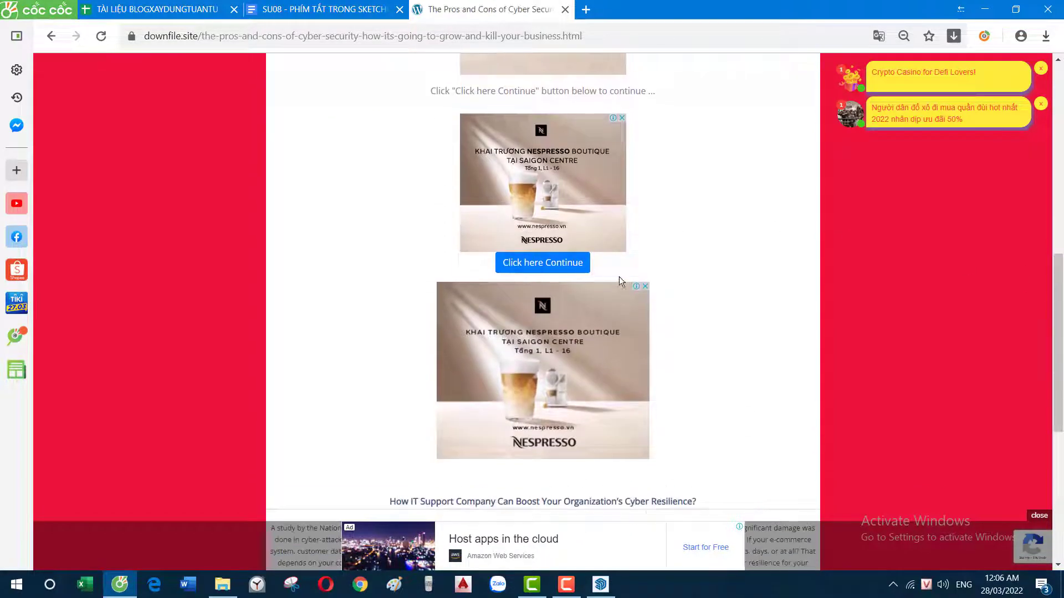
pyautogui.click(557, 266)
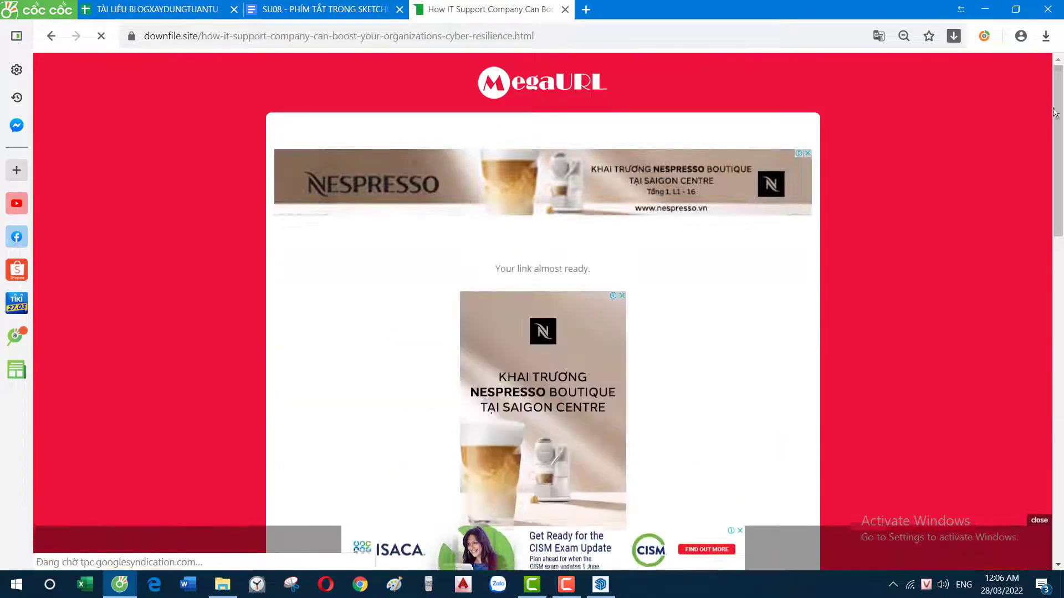
pyautogui.moveTo(1058, 155); pyautogui.dragTo(1060, 285)
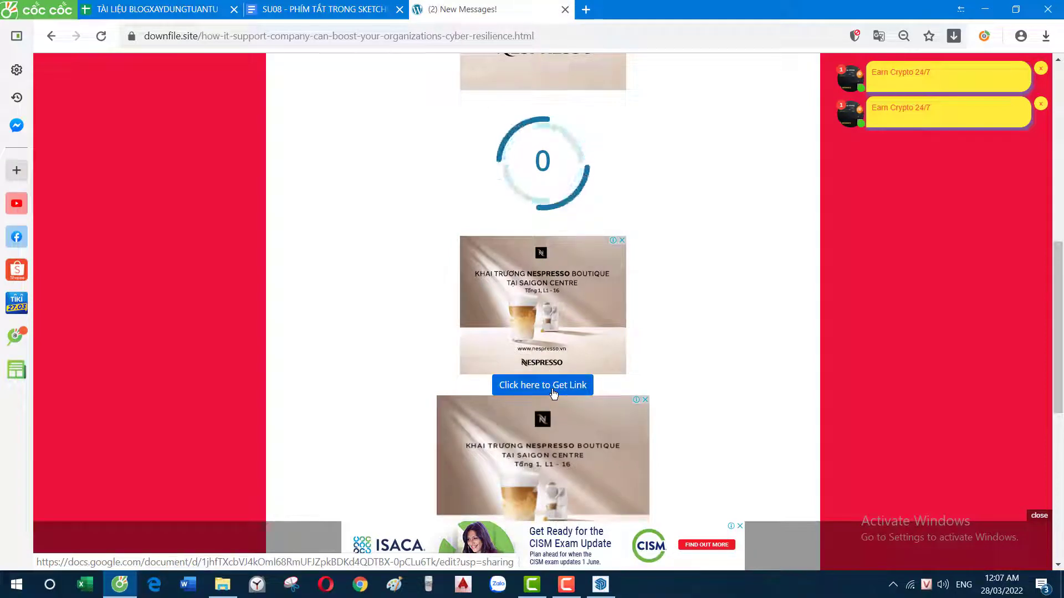
pyautogui.click(575, 390)
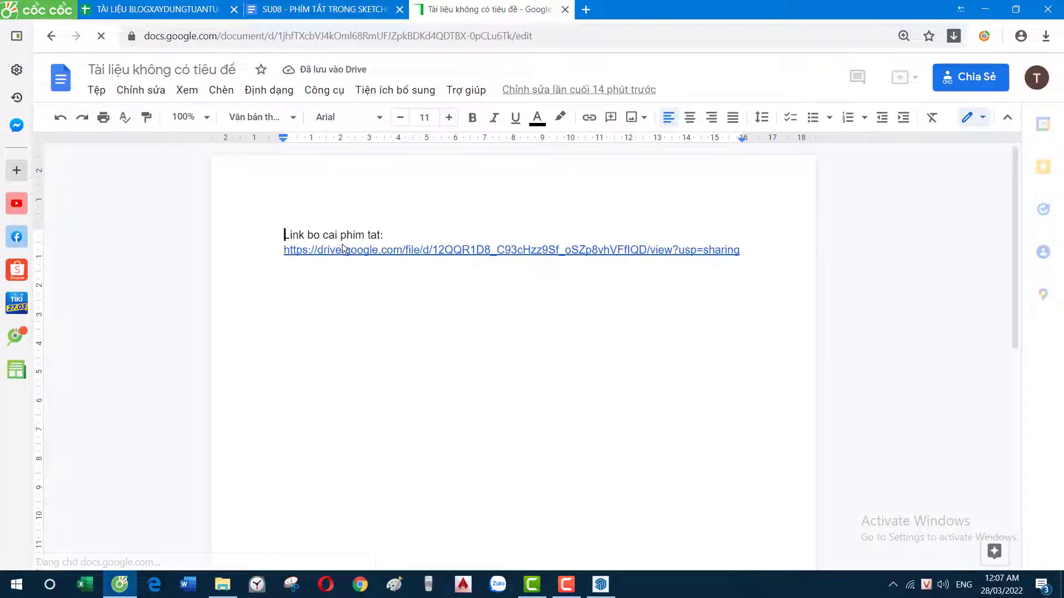
# Open the Drive link and download the XAYDUNGTUANTU.dat shortcut file
pyautogui.tripleClick(374, 248)
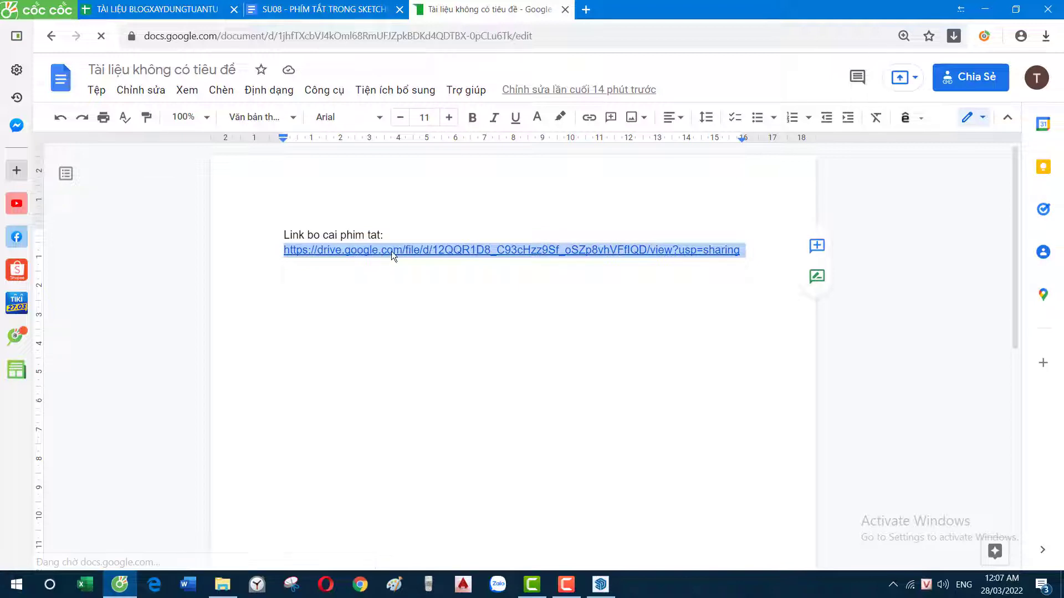
pyautogui.click(376, 250)
pyautogui.click(377, 301)
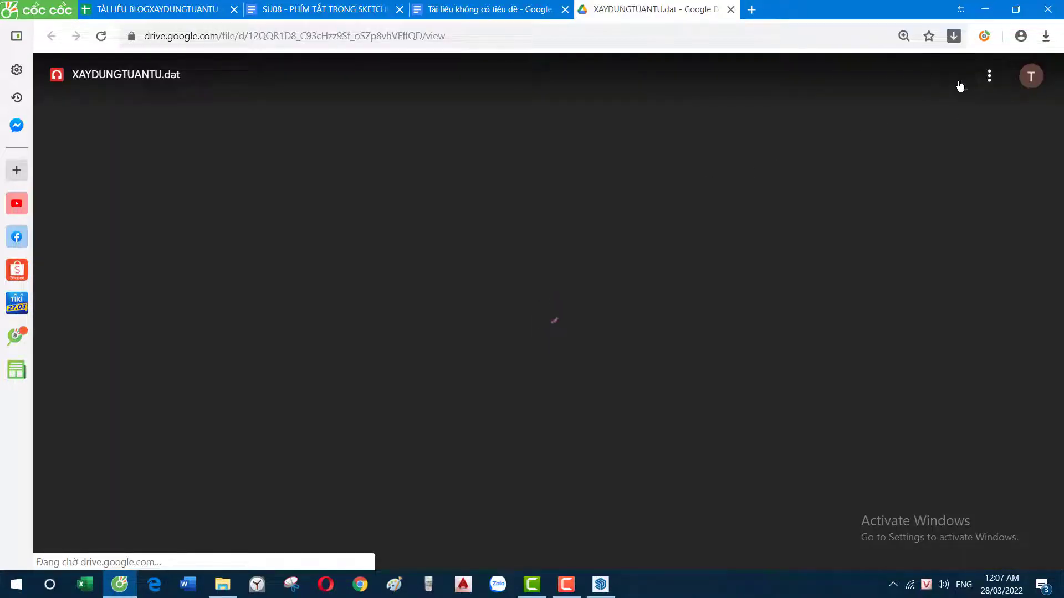
pyautogui.click(954, 79)
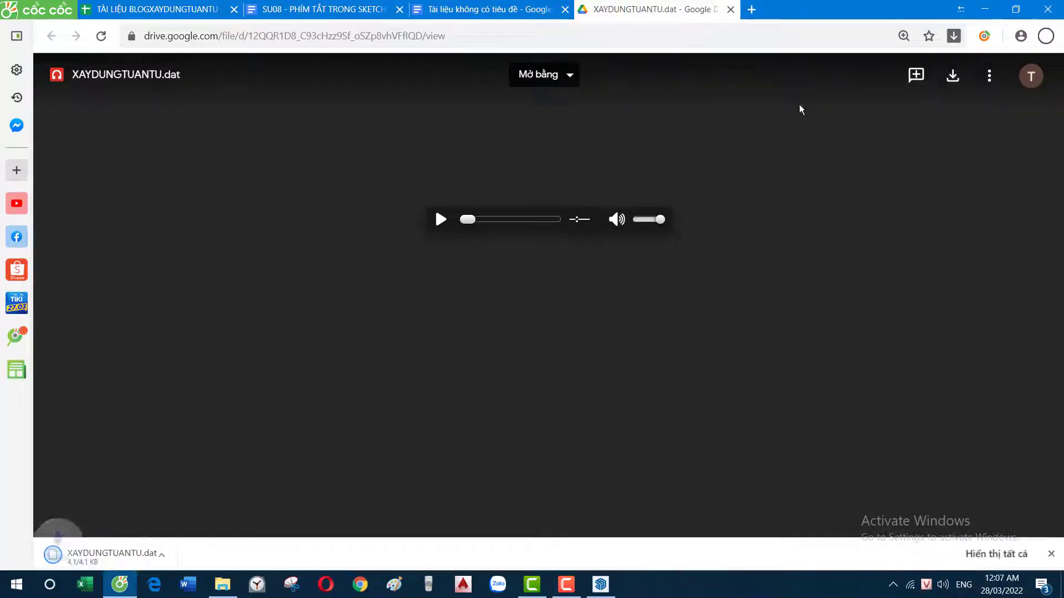
# Close the Drive tab, show the downloaded file in its folder, and return to SketchUp
pyautogui.click(730, 10)
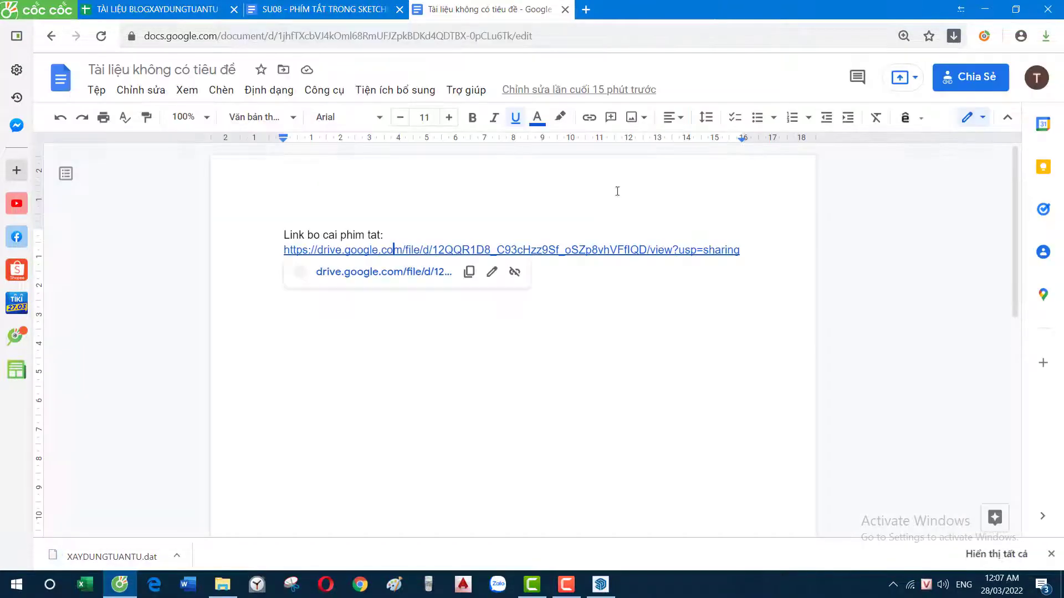
pyautogui.click(176, 556)
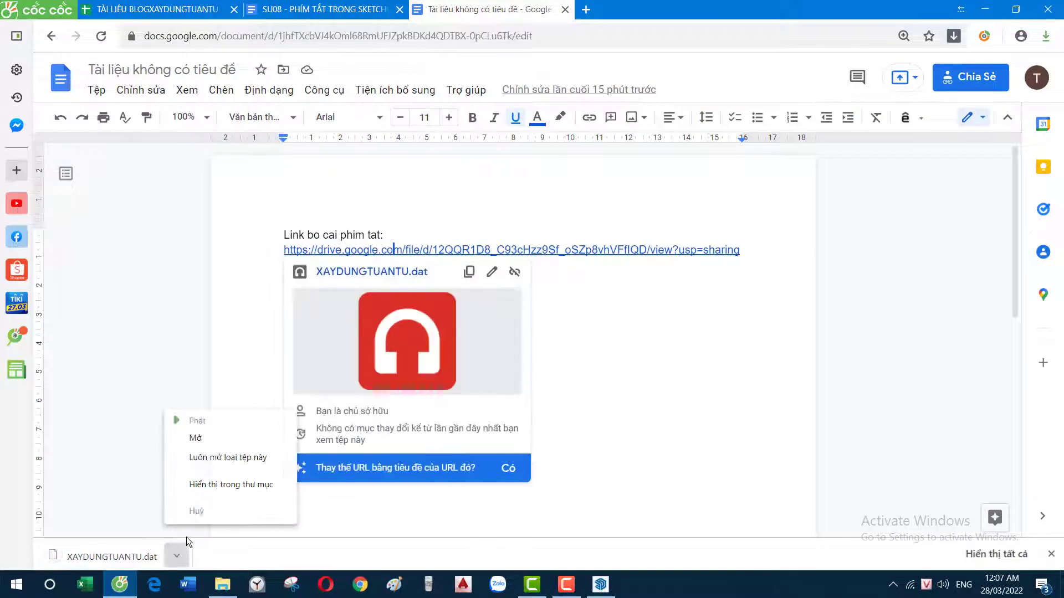
pyautogui.click(208, 485)
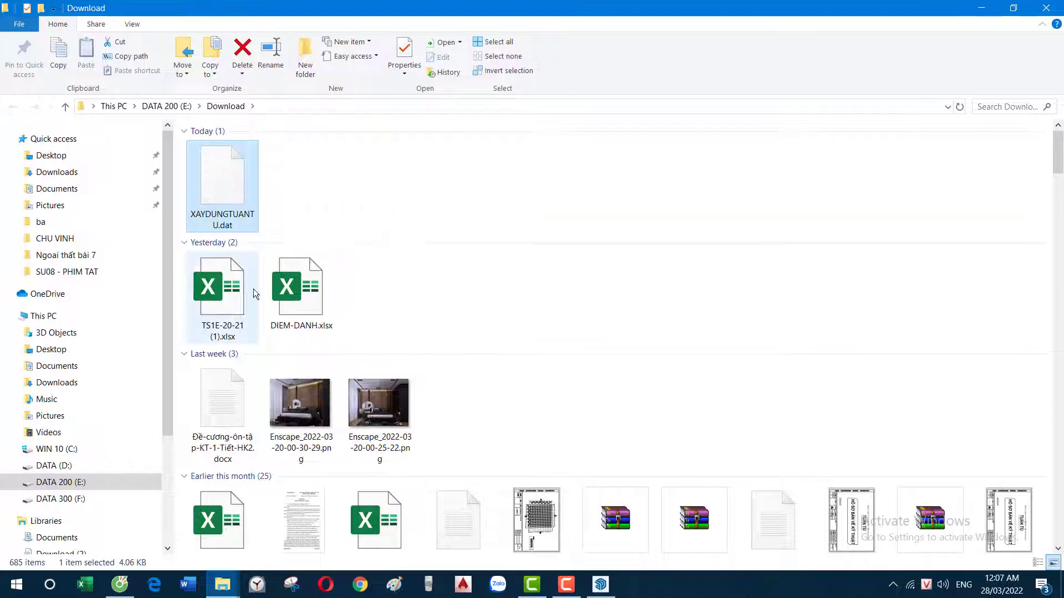
pyautogui.click(592, 587)
# Delete the existing rectangle from the SketchUp model
pyautogui.click(546, 199)
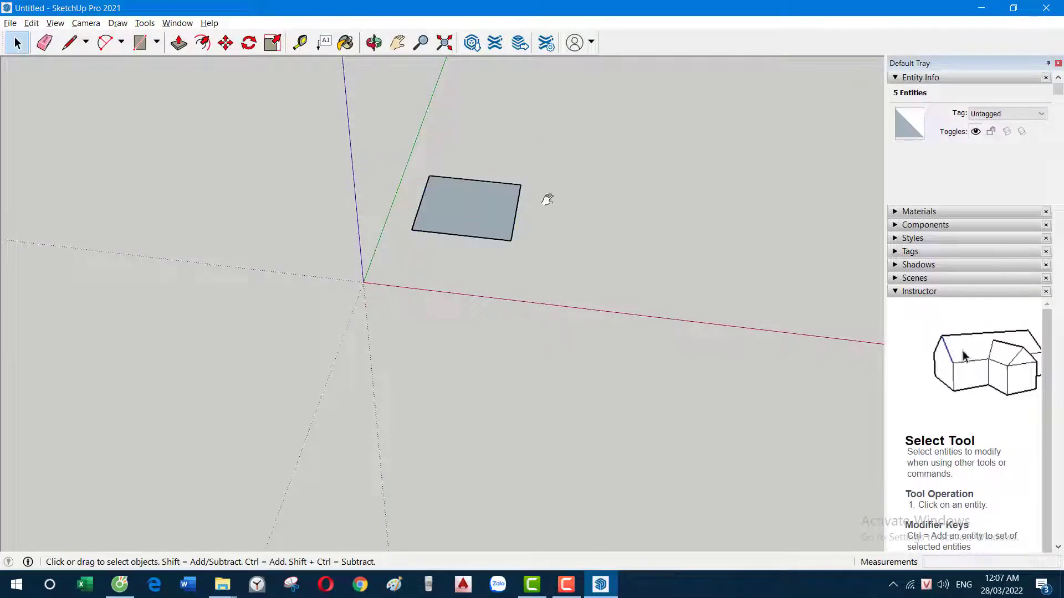
pyautogui.moveTo(546, 200); pyautogui.dragTo(297, 150, button='middle')
pyautogui.click(440, 276)
pyautogui.press('Delete')
pyautogui.moveTo(560, 388)
pyautogui.mouseDown(button='middle')
pyautogui.moveTo(508, 230)
pyautogui.moveTo(600, 294)
pyautogui.moveTo(534, 193)
pyautogui.moveTo(499, 197)
pyautogui.moveTo(479, 169)
pyautogui.mouseUp(button='middle')
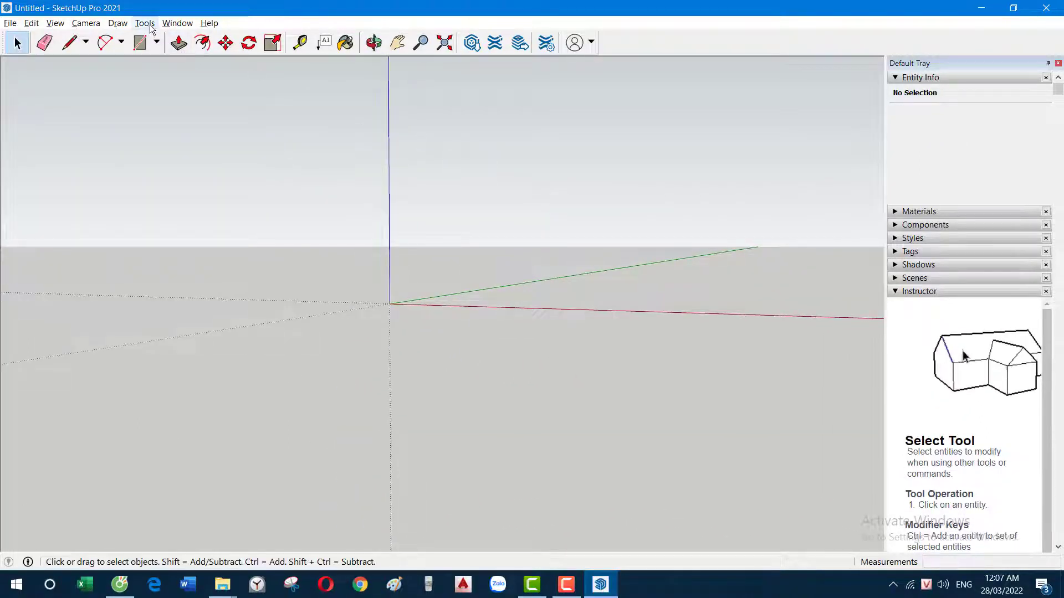
# Import only the shortcuts from XAYDUNGTUANTU.dat in Preferences > Shortcuts, then return to the browser
pyautogui.click(177, 25)
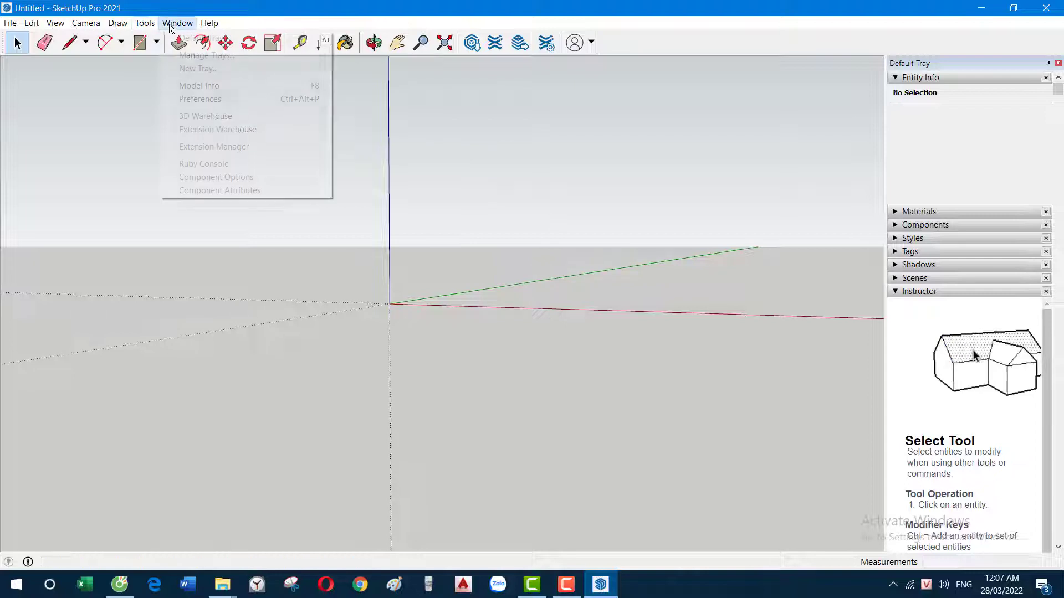
pyautogui.click(212, 98)
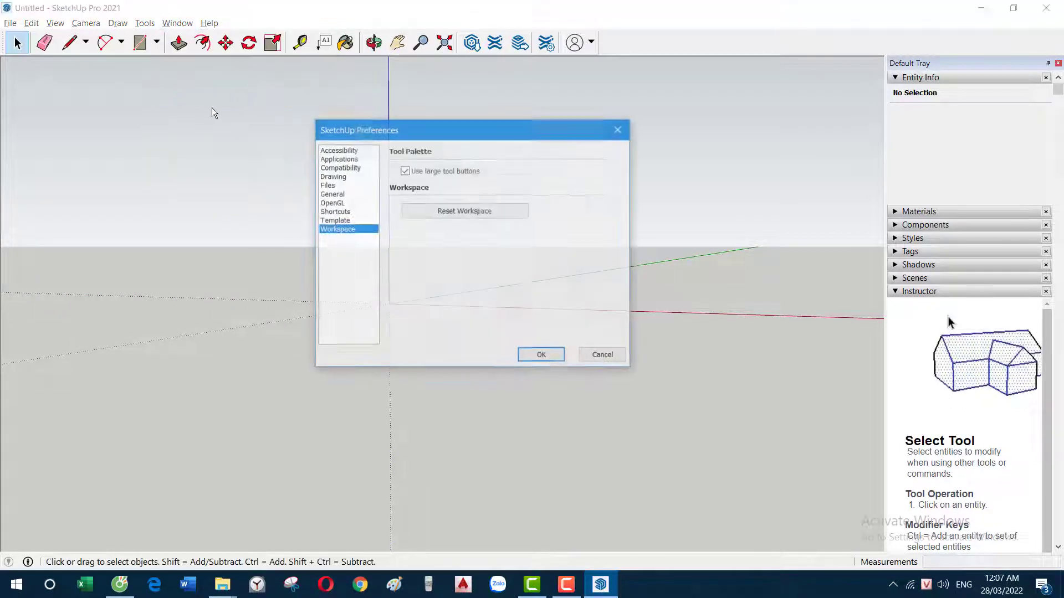
pyautogui.click(342, 213)
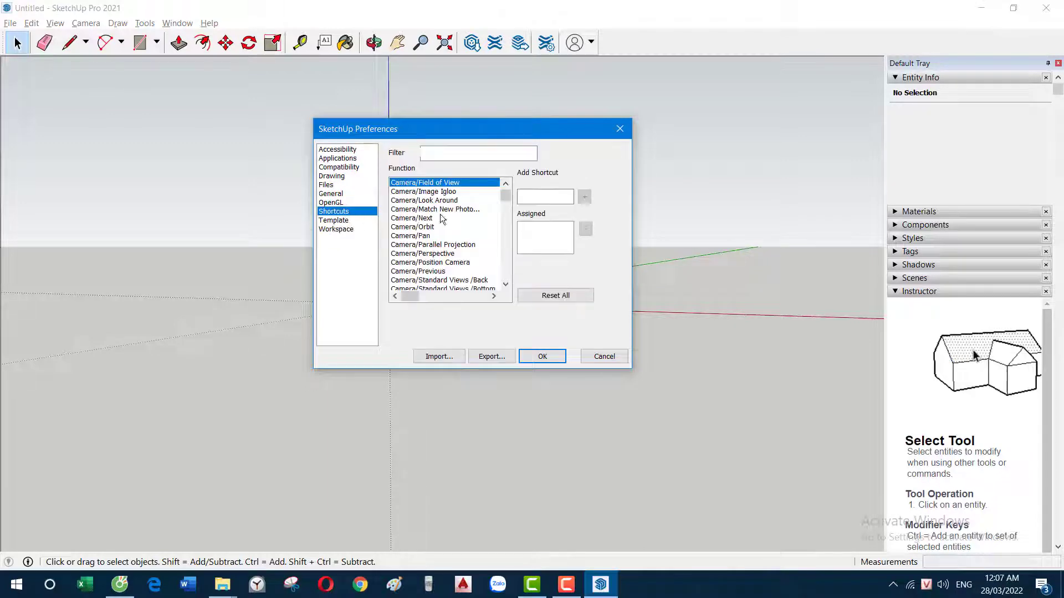
pyautogui.click(442, 358)
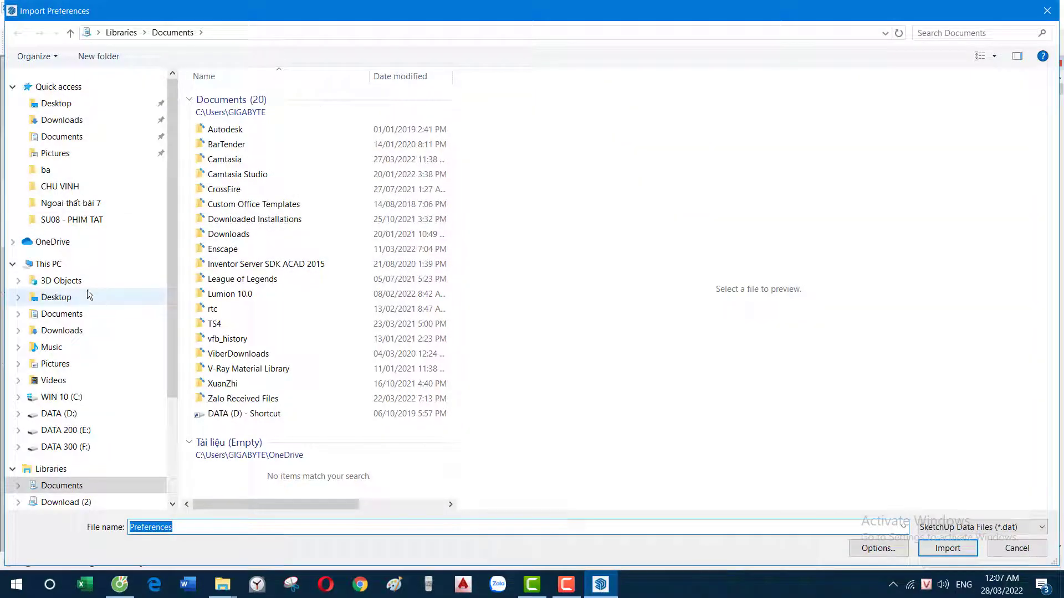
pyautogui.click(94, 221)
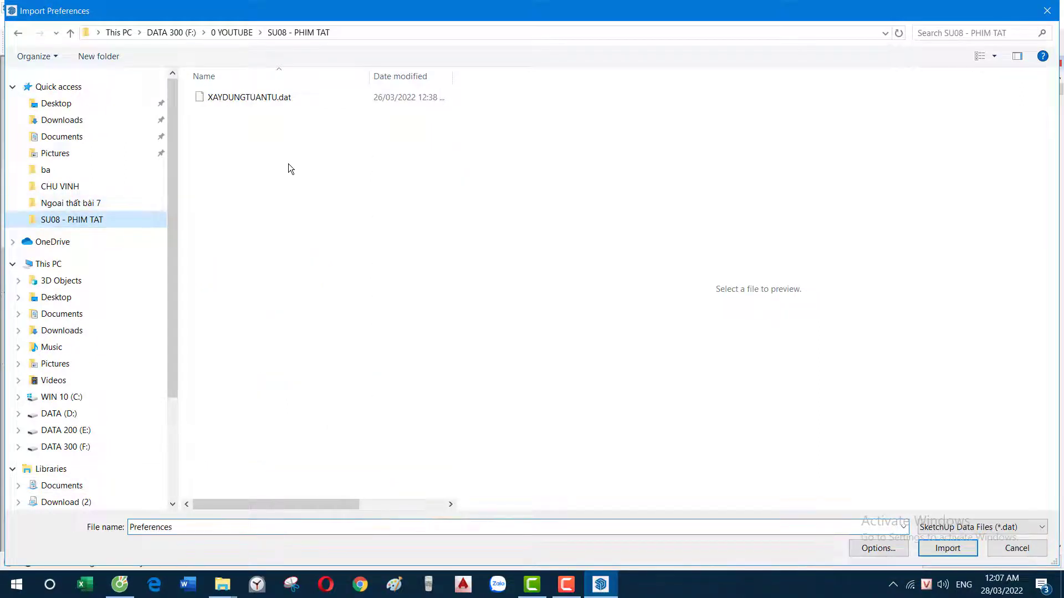
pyautogui.click(261, 100)
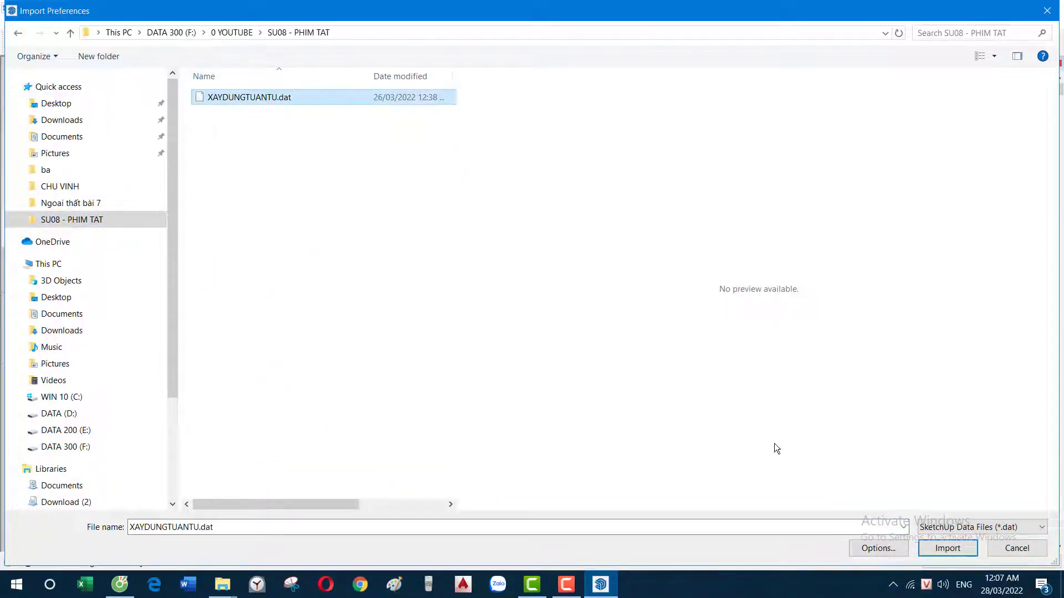
pyautogui.click(878, 549)
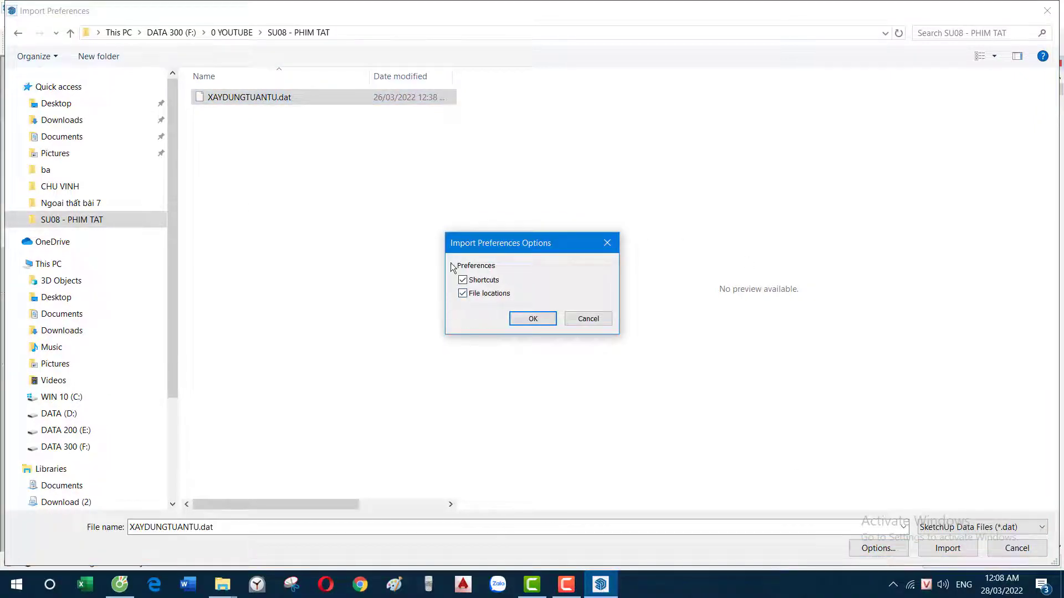
pyautogui.click(513, 318)
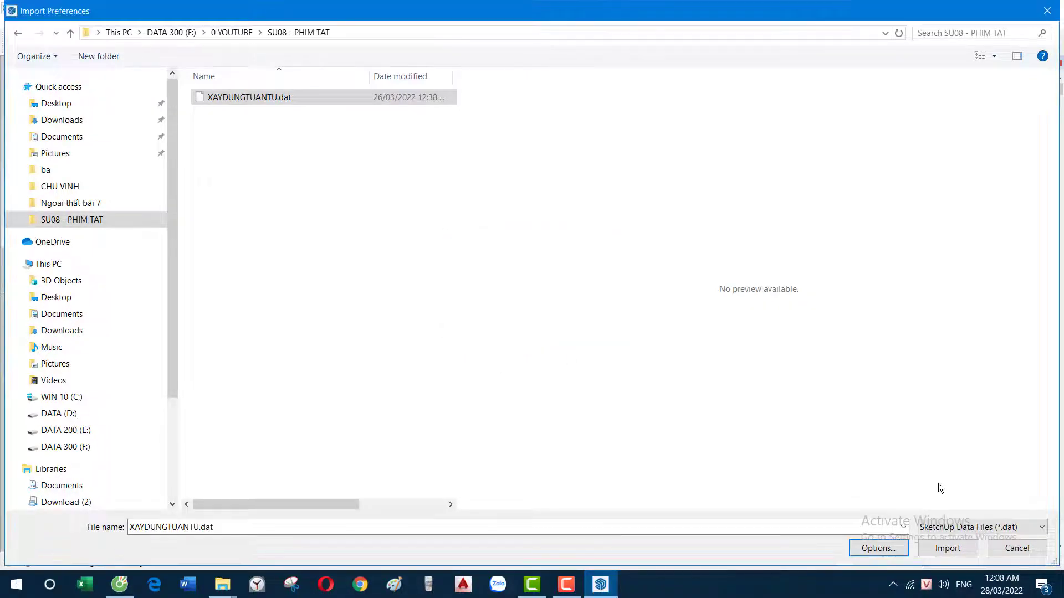
pyautogui.click(950, 548)
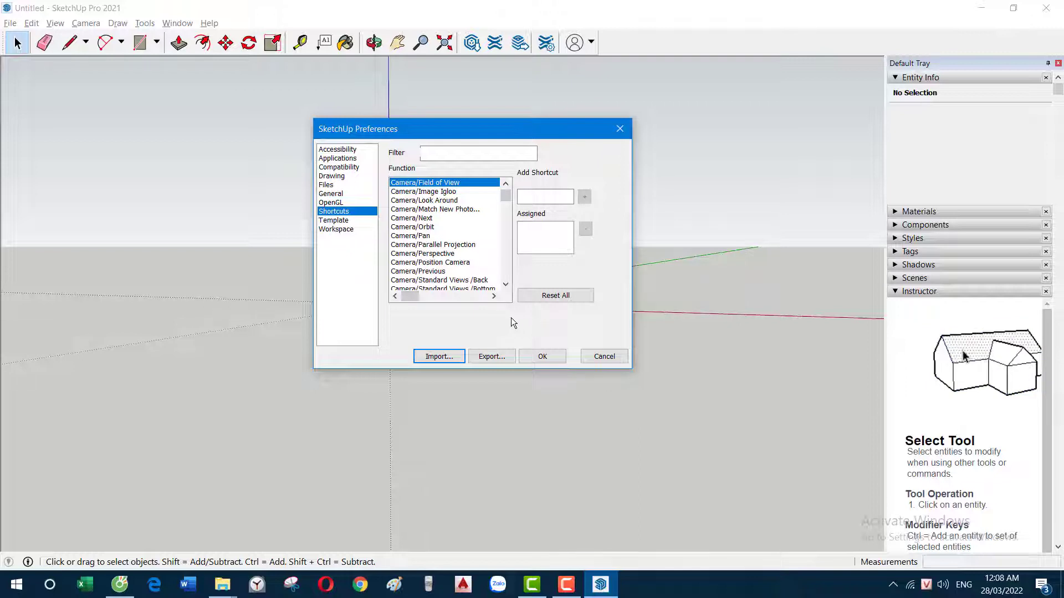
pyautogui.click(542, 356)
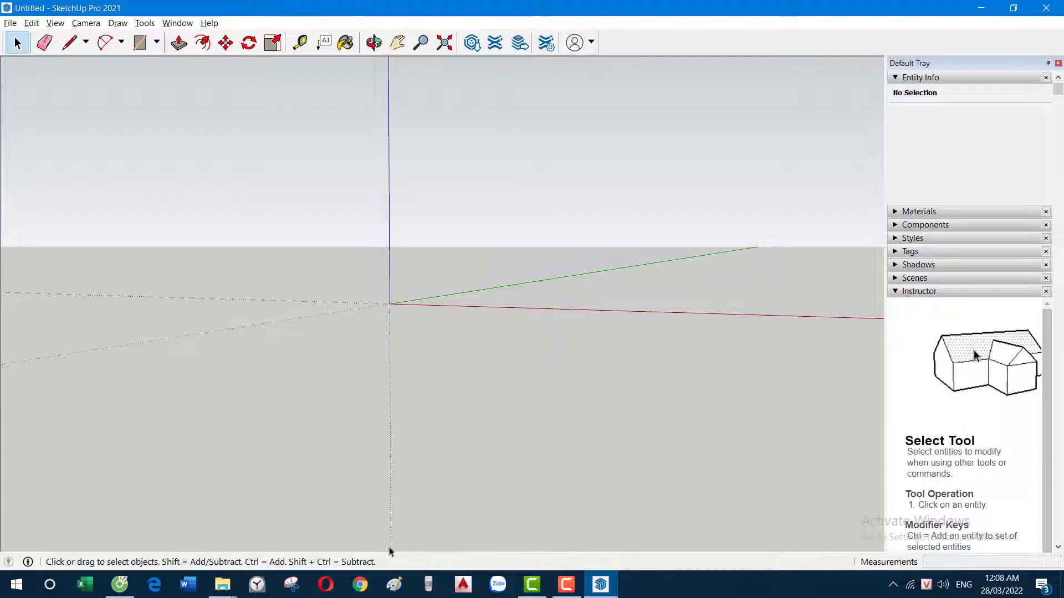
pyautogui.click(120, 584)
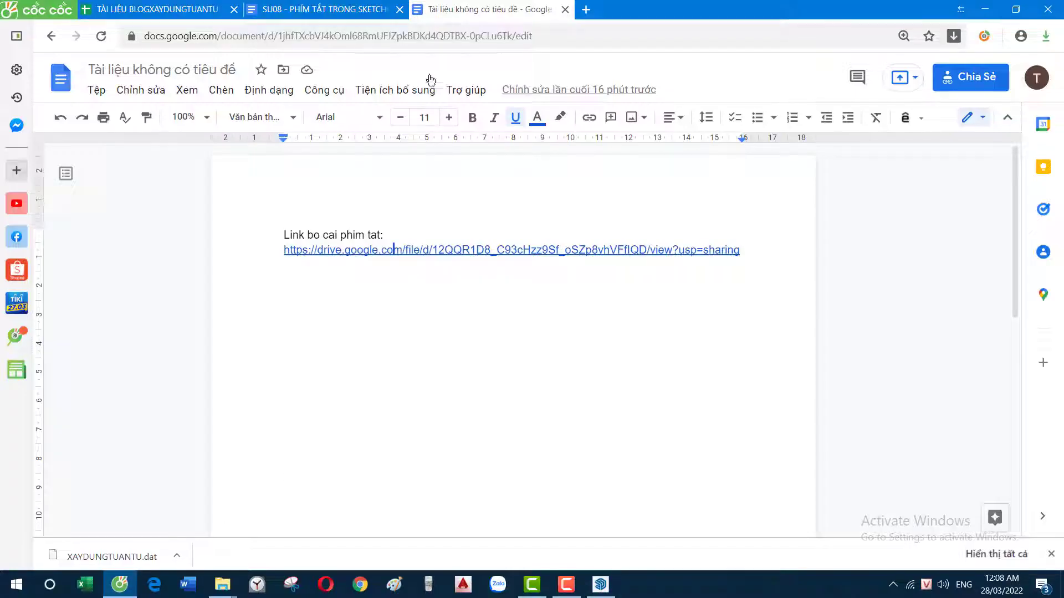
# Return to the SU08 doc and highlight the '(Update theo bài)' note
pyautogui.click(565, 9)
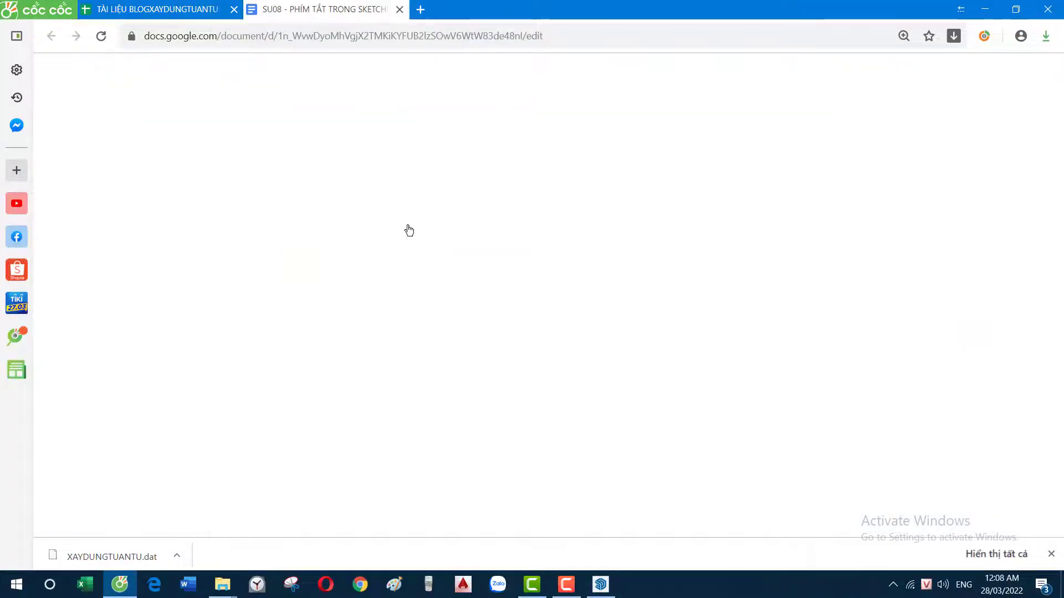
pyautogui.click(617, 379)
pyautogui.moveTo(1014, 193); pyautogui.dragTo(1008, 255)
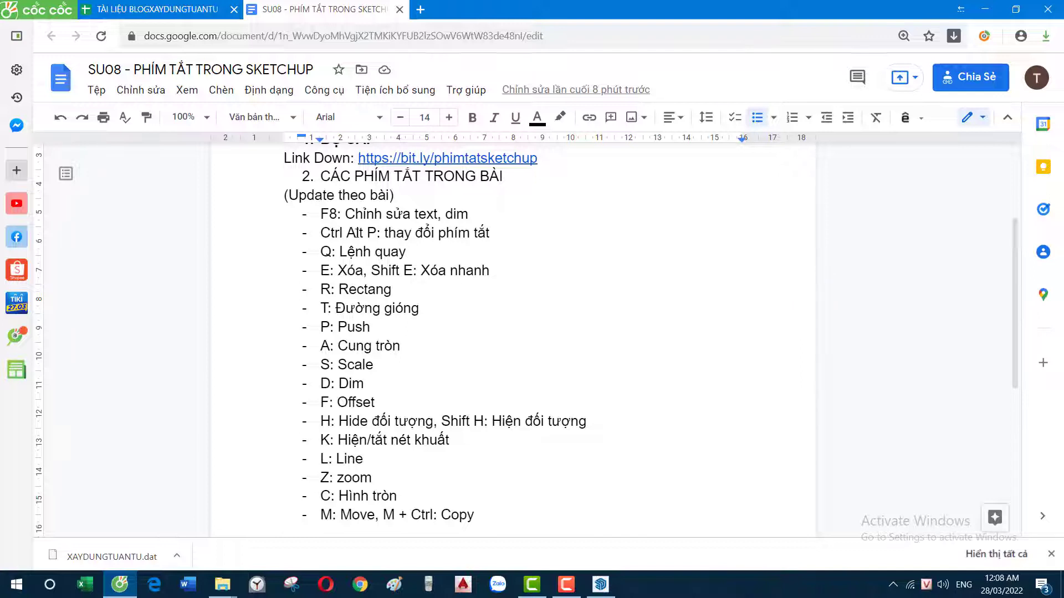
pyautogui.moveTo(285, 195); pyautogui.dragTo(404, 196)
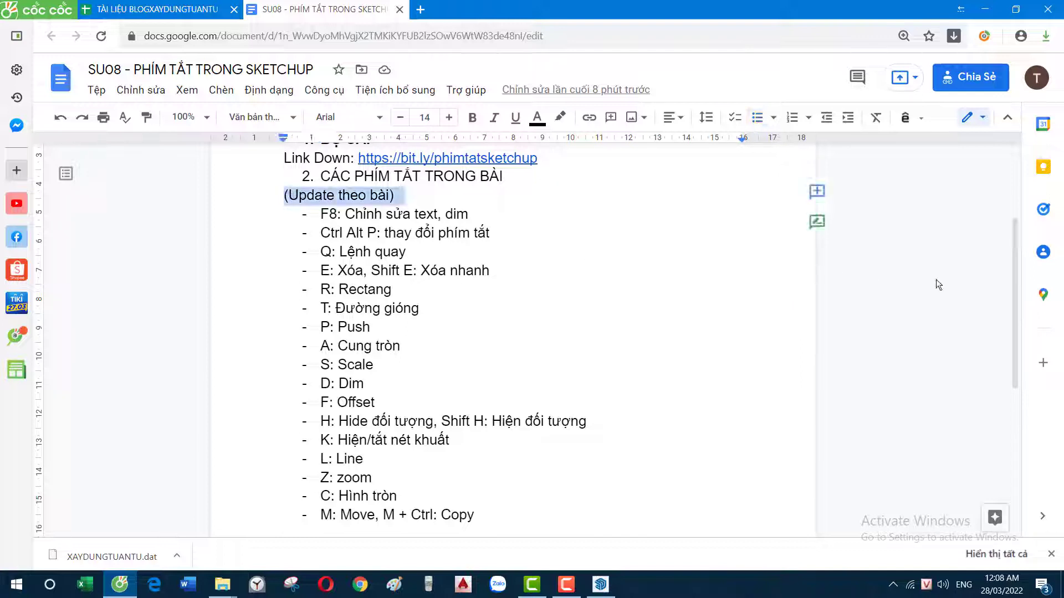
pyautogui.moveTo(1012, 282); pyautogui.dragTo(1004, 279)
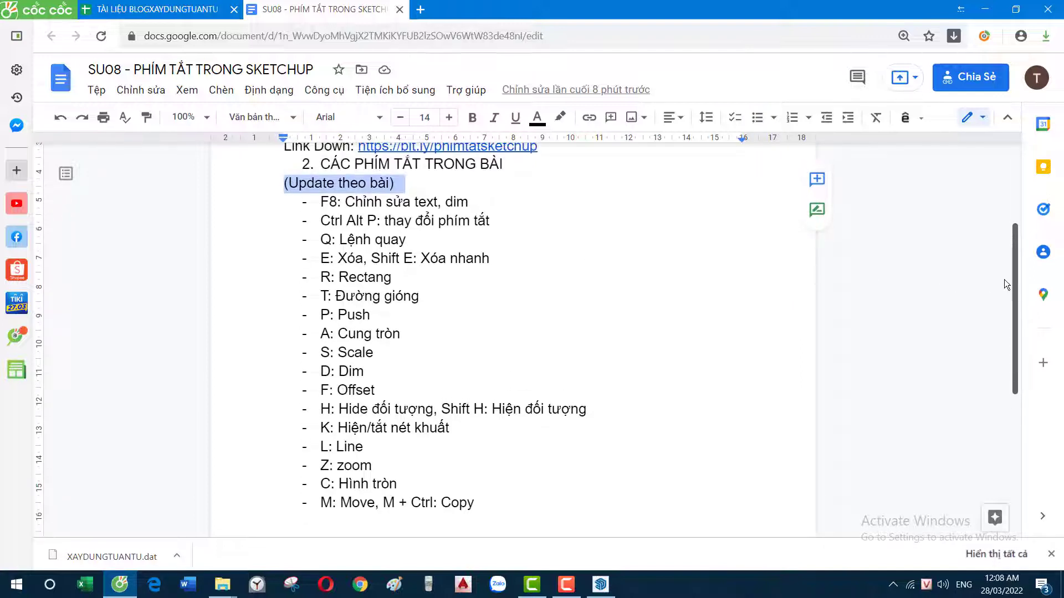
# Highlight the shortcut list down to the F8 line, then switch to SketchUp
pyautogui.click(521, 510)
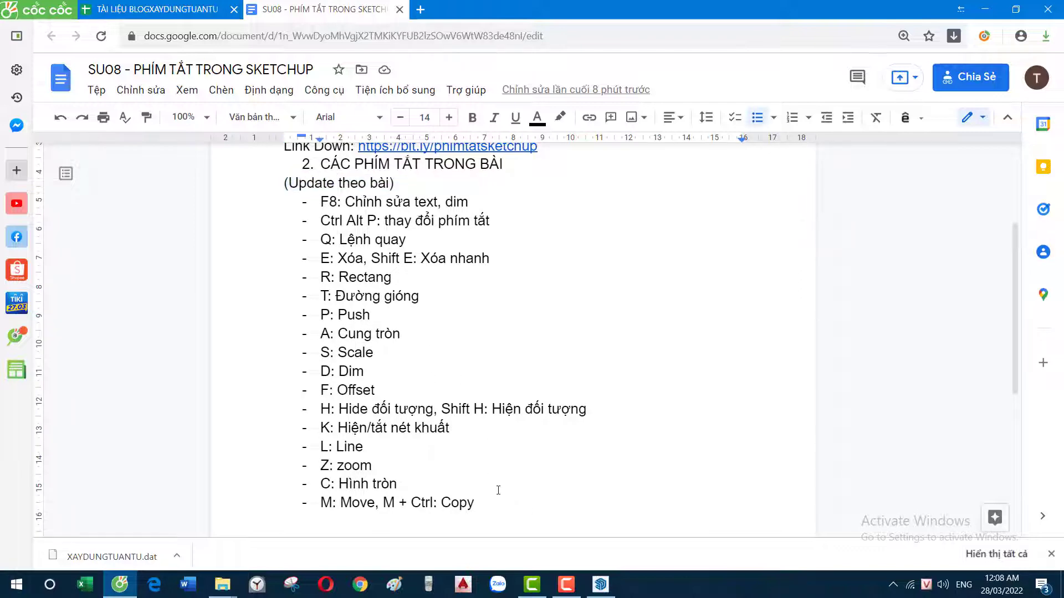
pyautogui.moveTo(477, 502); pyautogui.dragTo(353, 216)
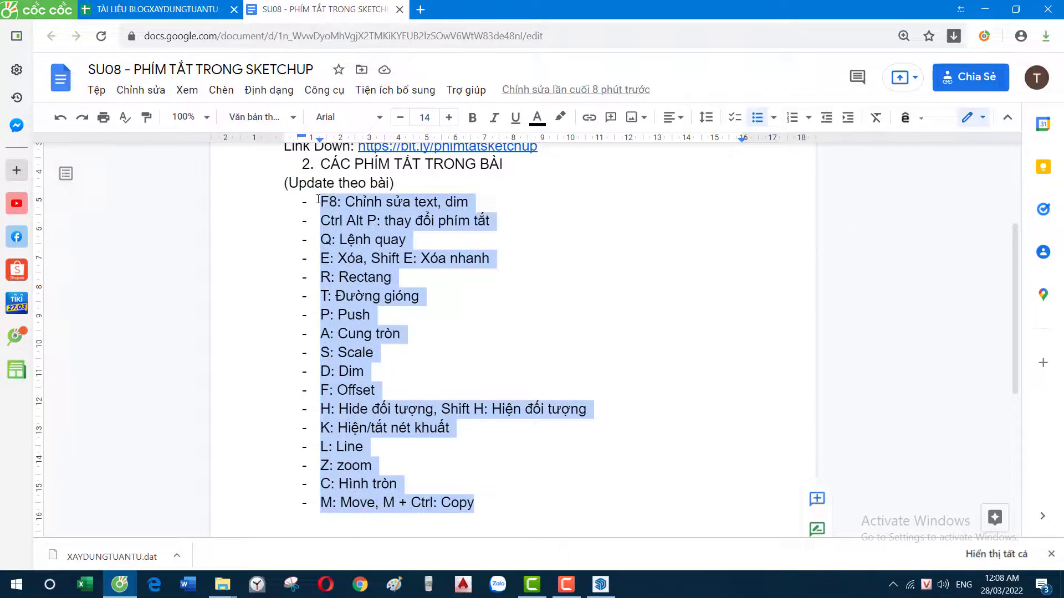
pyautogui.click(516, 316)
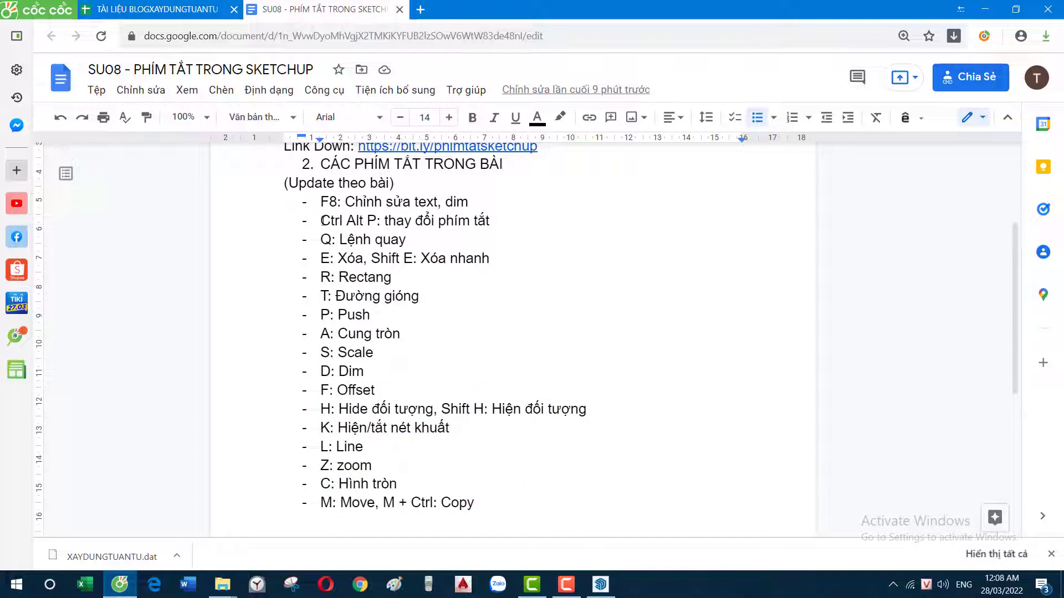
pyautogui.moveTo(471, 203); pyautogui.dragTo(304, 200)
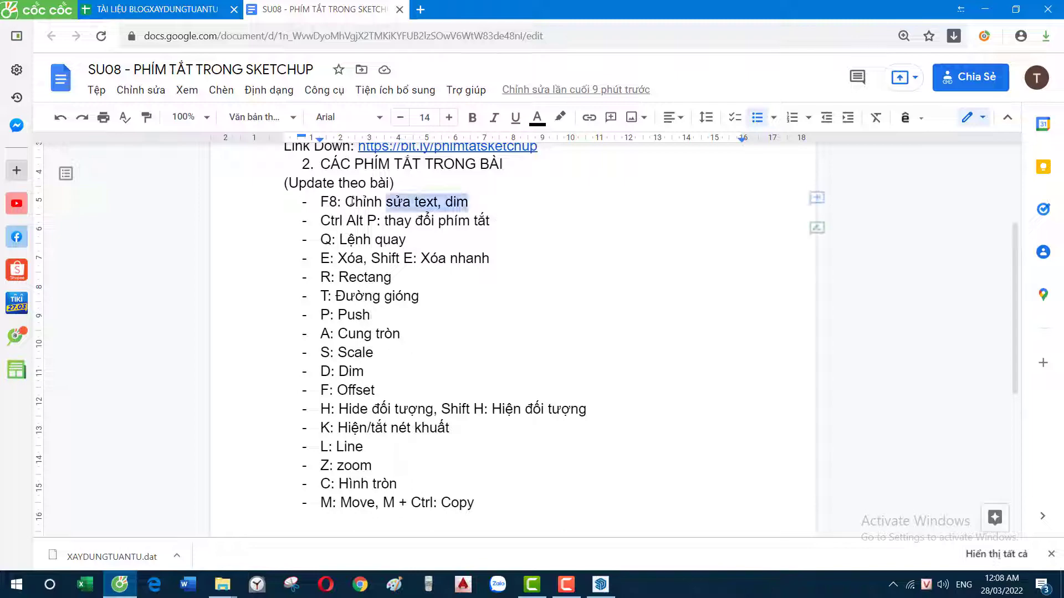
pyautogui.click(602, 586)
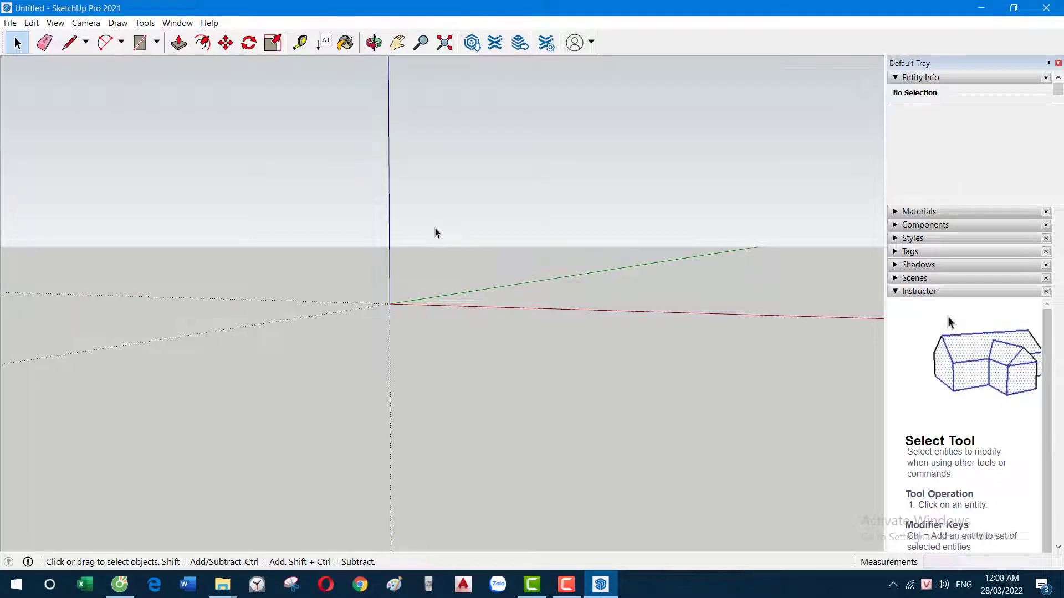
# Open and close Model Info via Alt+W, M and the Window menu
pyautogui.hotkey('alt', 'w')
pyautogui.press('m')
pyautogui.moveTo(415, 144); pyautogui.dragTo(494, 122)
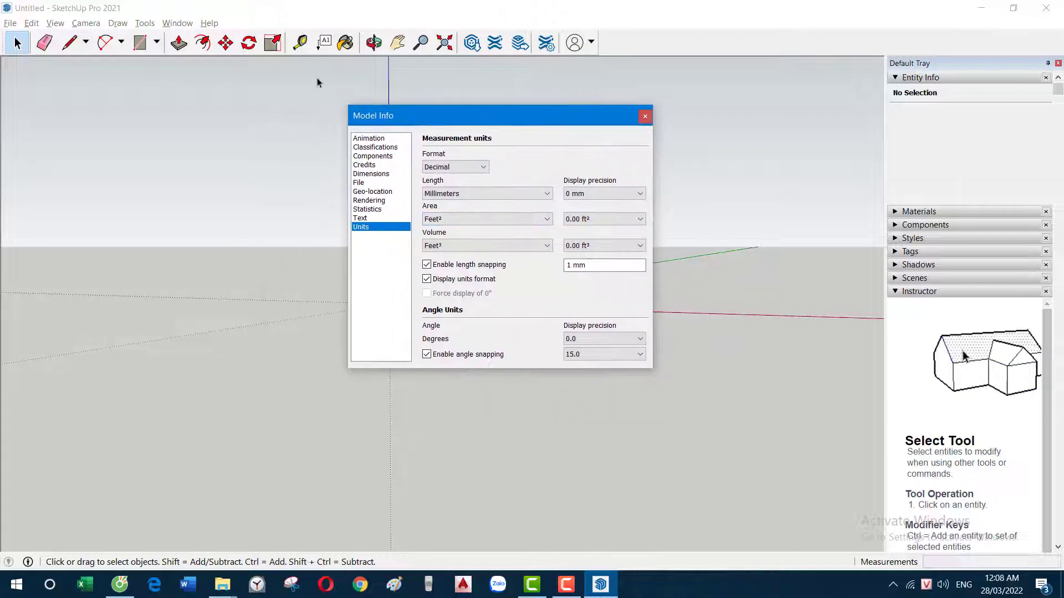
pyautogui.click(645, 116)
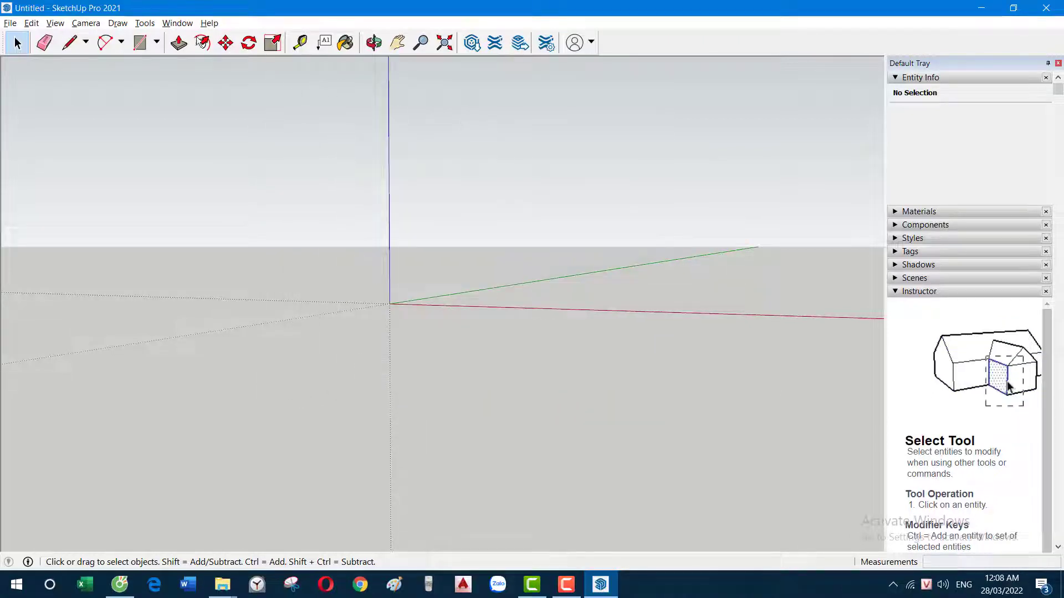
pyautogui.click(177, 22)
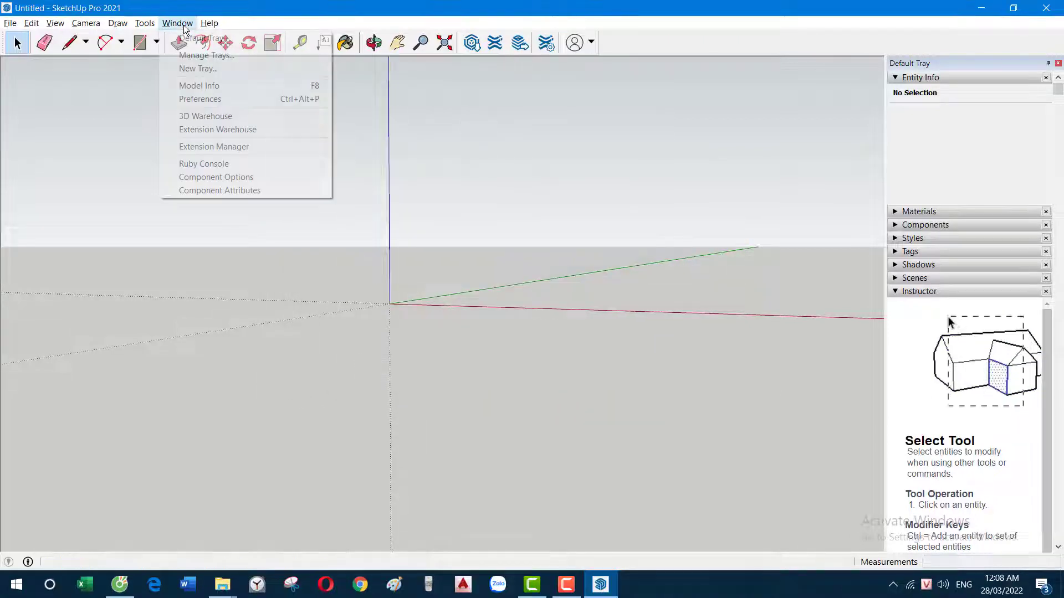
pyautogui.click(237, 84)
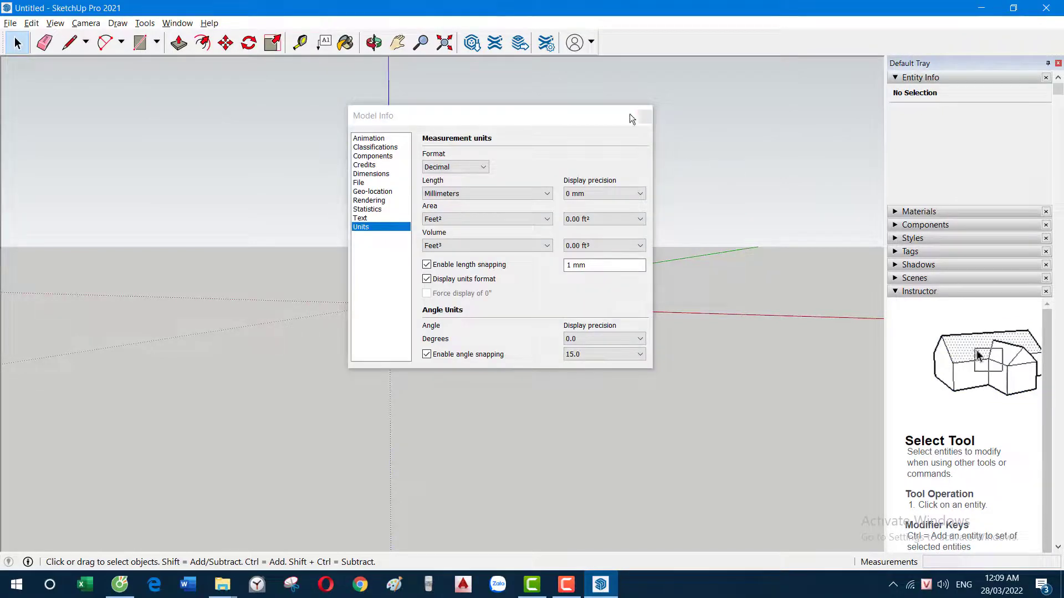
pyautogui.click(642, 118)
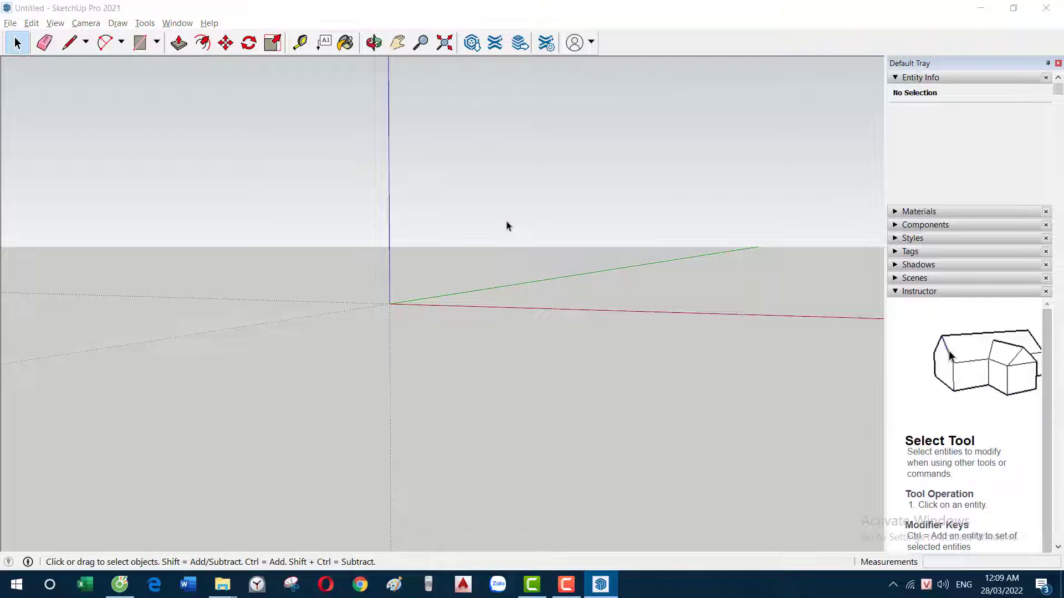
pyautogui.hotkey('alt', 'w')
pyautogui.press('m')
# In Model Info Units, keep Decimal length format and turn off Display units format
pyautogui.click(365, 220)
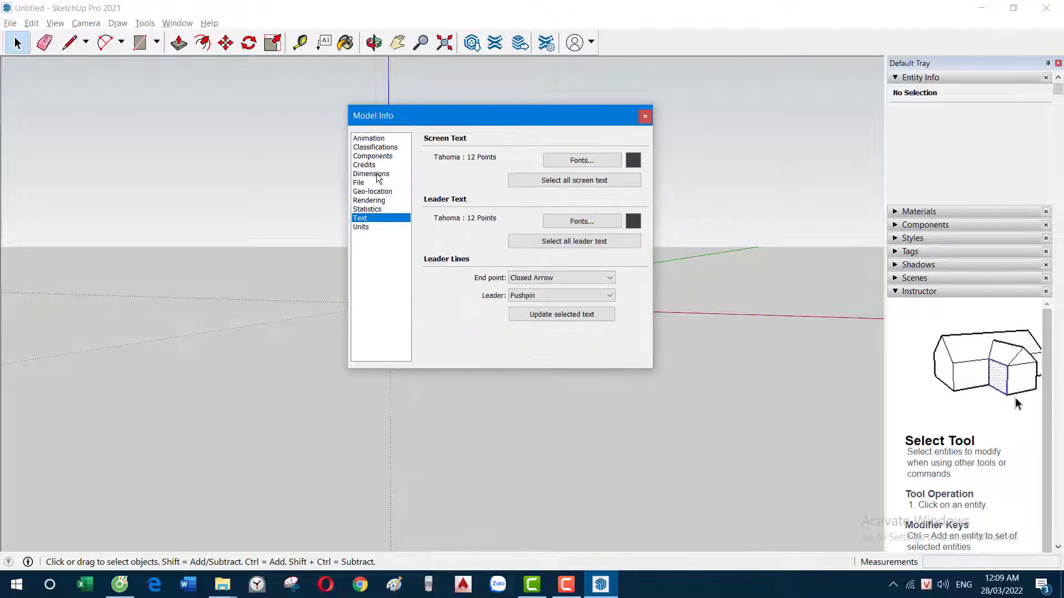
pyautogui.click(374, 174)
pyautogui.click(370, 220)
pyautogui.click(367, 227)
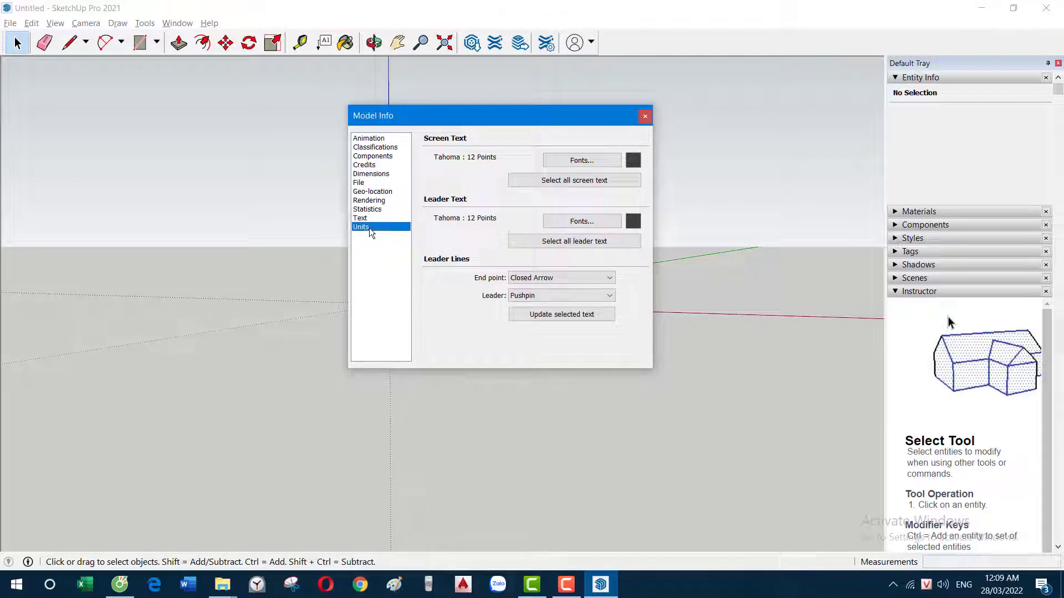
pyautogui.click(442, 169)
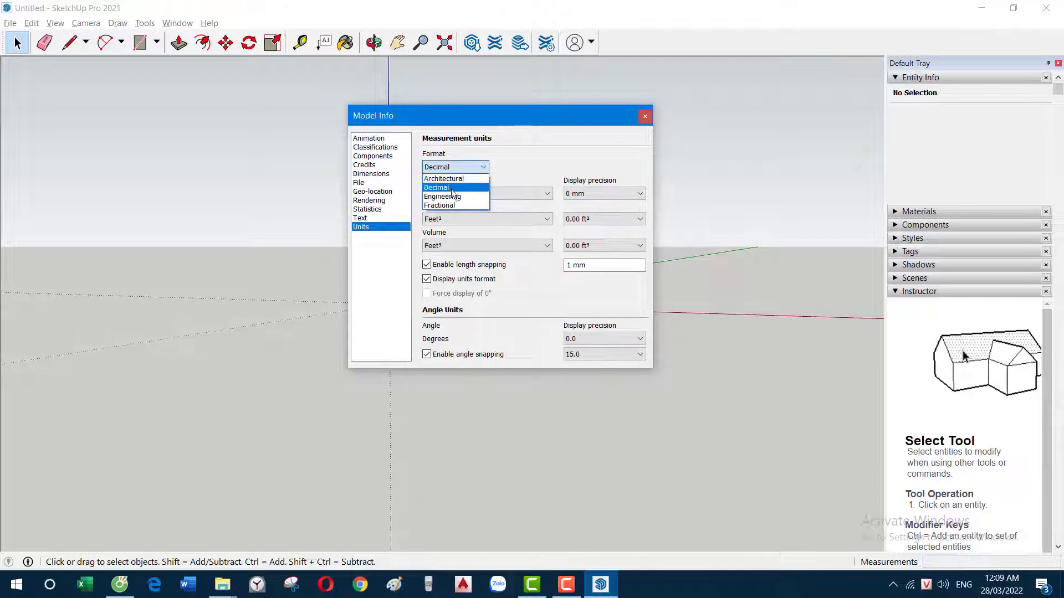
pyautogui.click(443, 178)
pyautogui.click(426, 278)
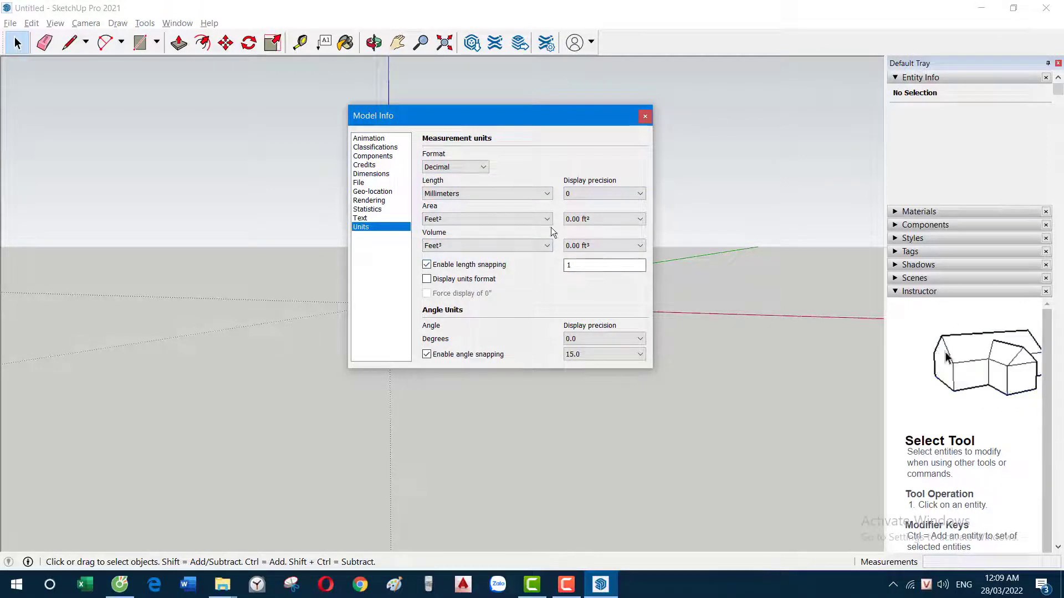
pyautogui.click(645, 117)
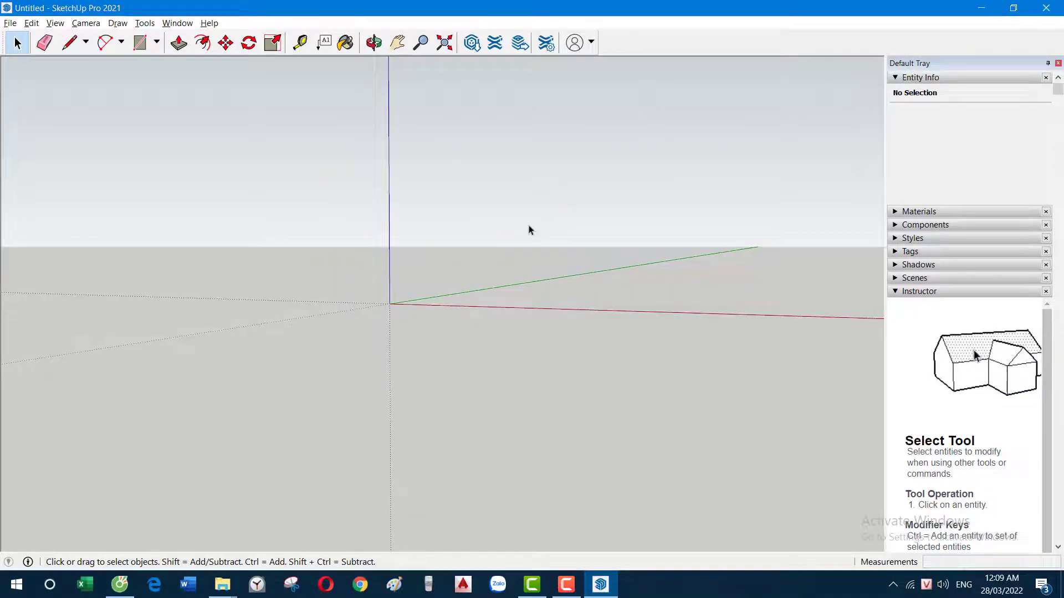
# Check the Ctrl Alt P shortcut line in the Docs list, then return to SketchUp
pyautogui.hotkey('alt', 'Tab')
pyautogui.moveTo(520, 215); pyautogui.dragTo(311, 219)
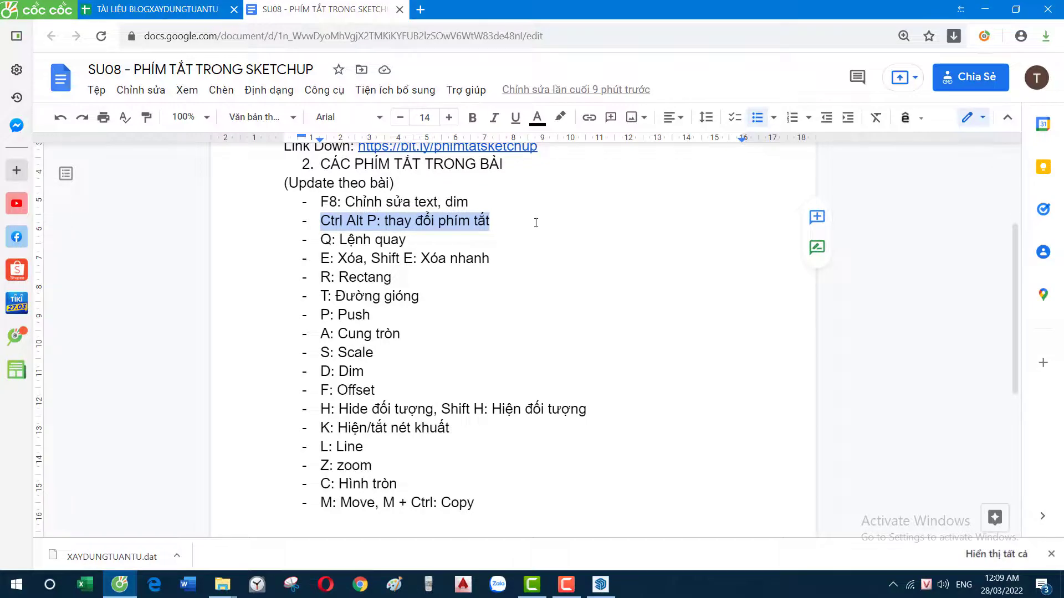
pyautogui.click(492, 227)
pyautogui.hotkey('alt', 'Tab')
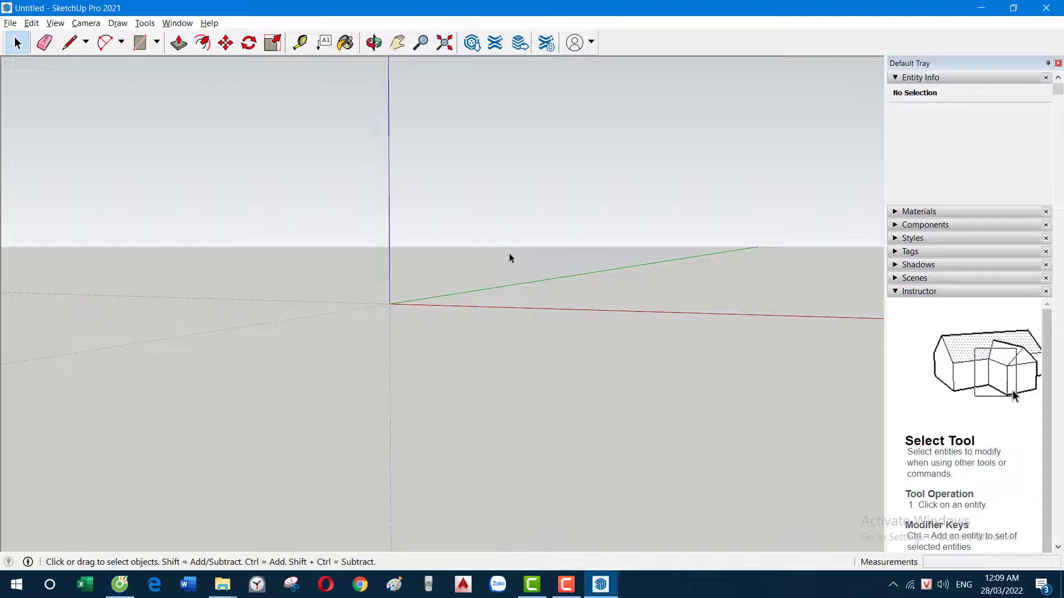
# Open Preferences with Ctrl+Alt+P and browse Camera functions in the Shortcuts list
pyautogui.hotkey('ctrl', 'alt', 'p')
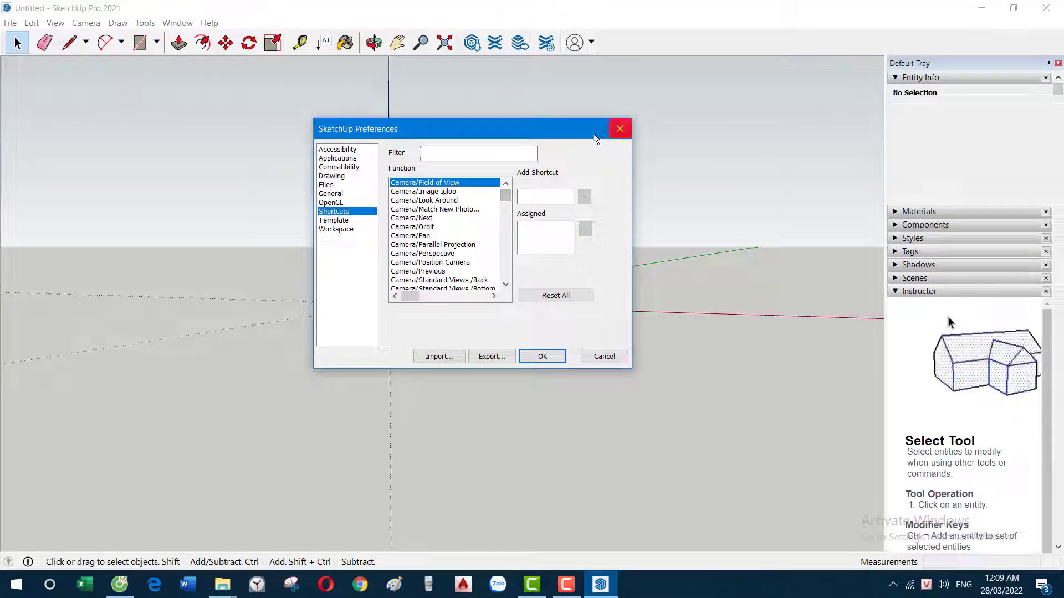
pyautogui.moveTo(570, 129); pyautogui.dragTo(550, 134)
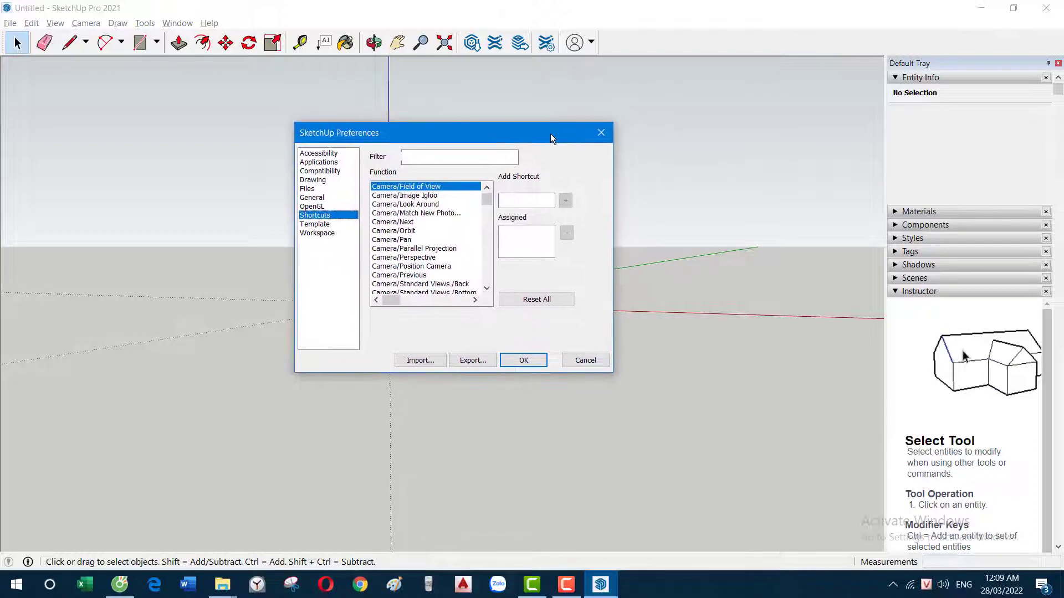
pyautogui.click(317, 153)
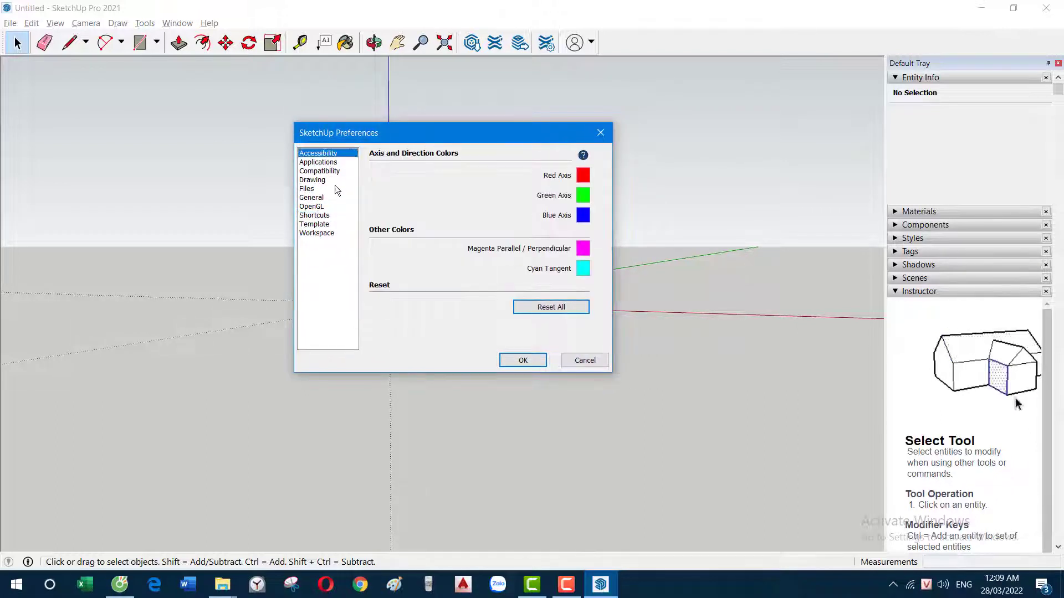
pyautogui.click(327, 216)
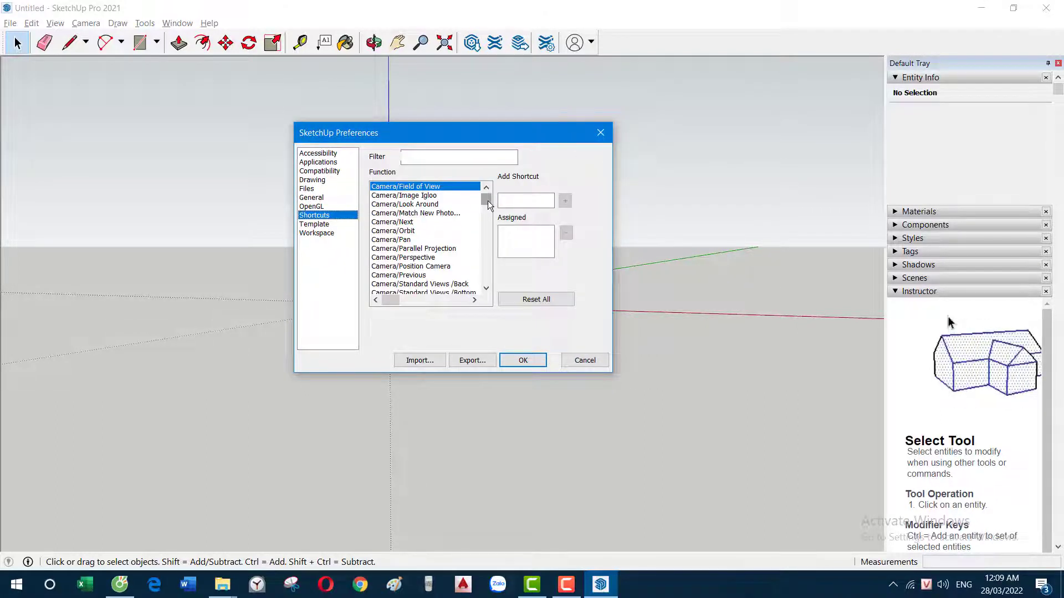
pyautogui.scroll(-5, 488, 205)
pyautogui.scroll(5, 488, 205)
pyautogui.click(426, 225)
pyautogui.click(409, 249)
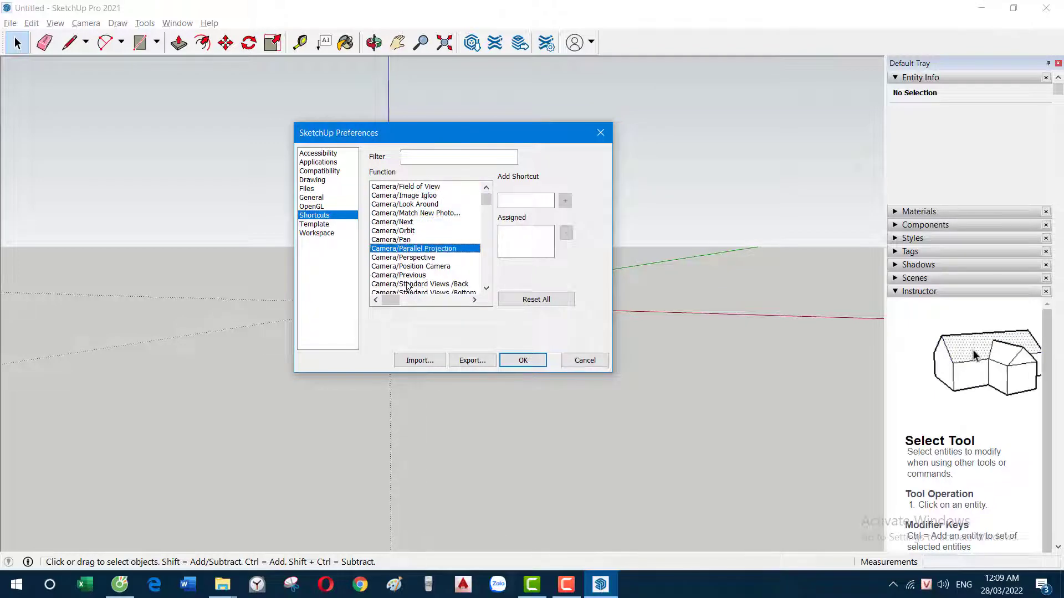
pyautogui.click(407, 284)
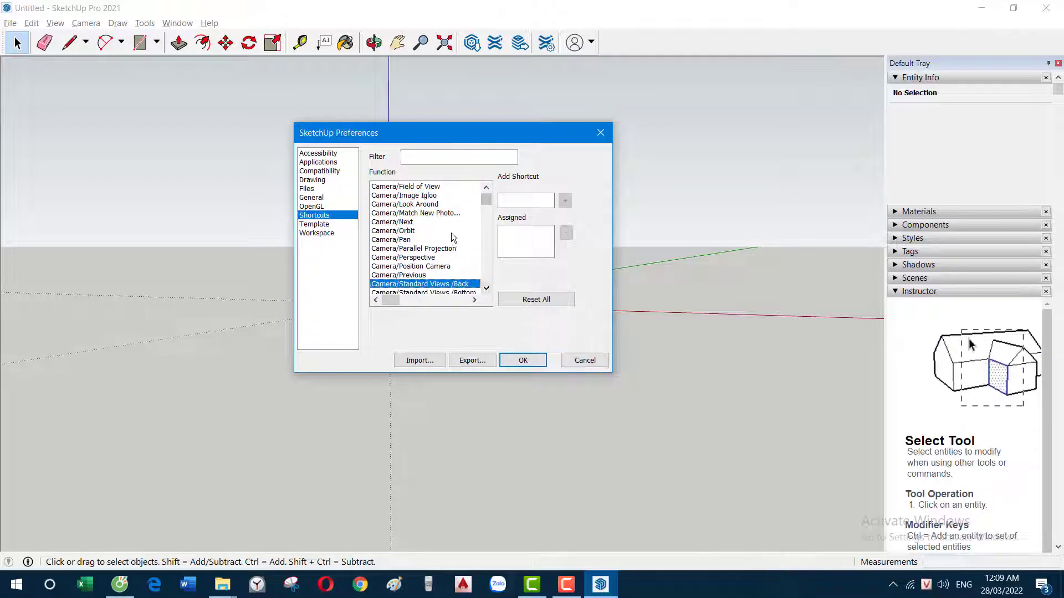
pyautogui.click(439, 213)
pyautogui.click(433, 195)
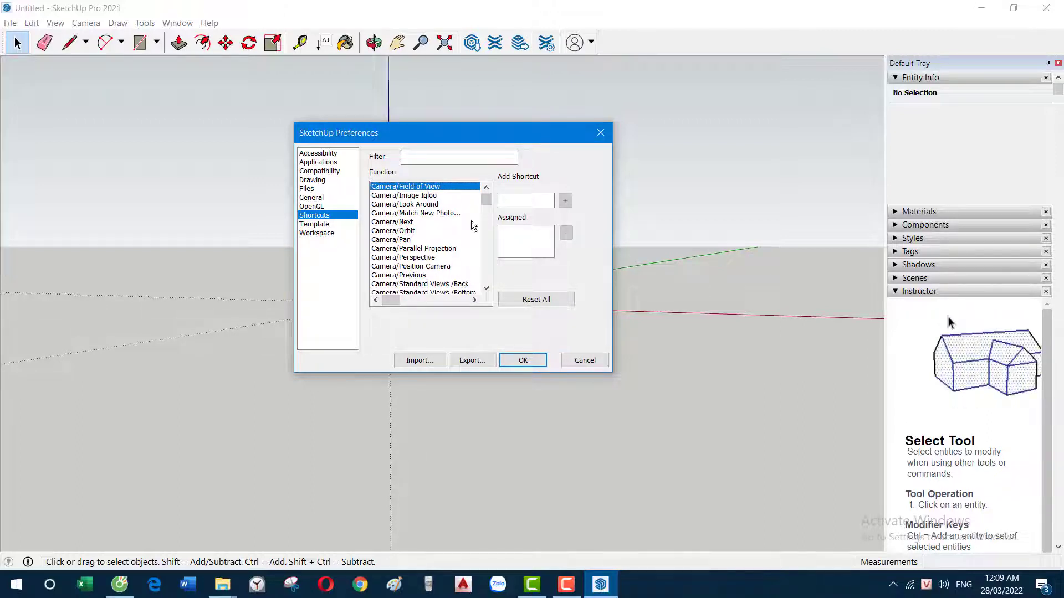
pyautogui.click(599, 133)
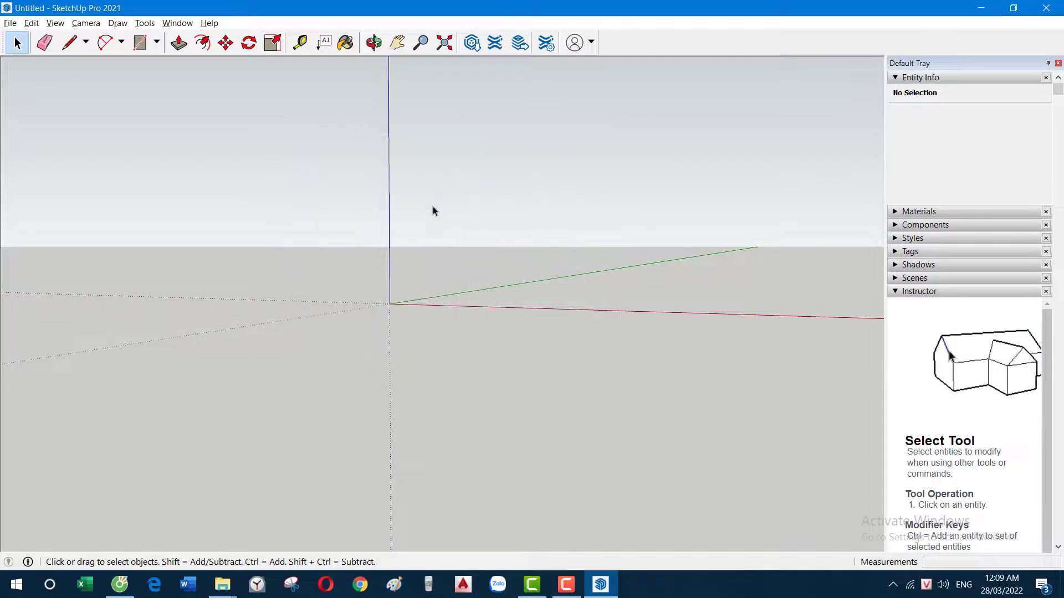
# Pick XAYDUNGTUANTU.dat from SU08 - PHIM TAT in Shortcuts Import, then highlight the Q rotate line
pyautogui.hotkey('alt', 'w')
pyautogui.press('p')
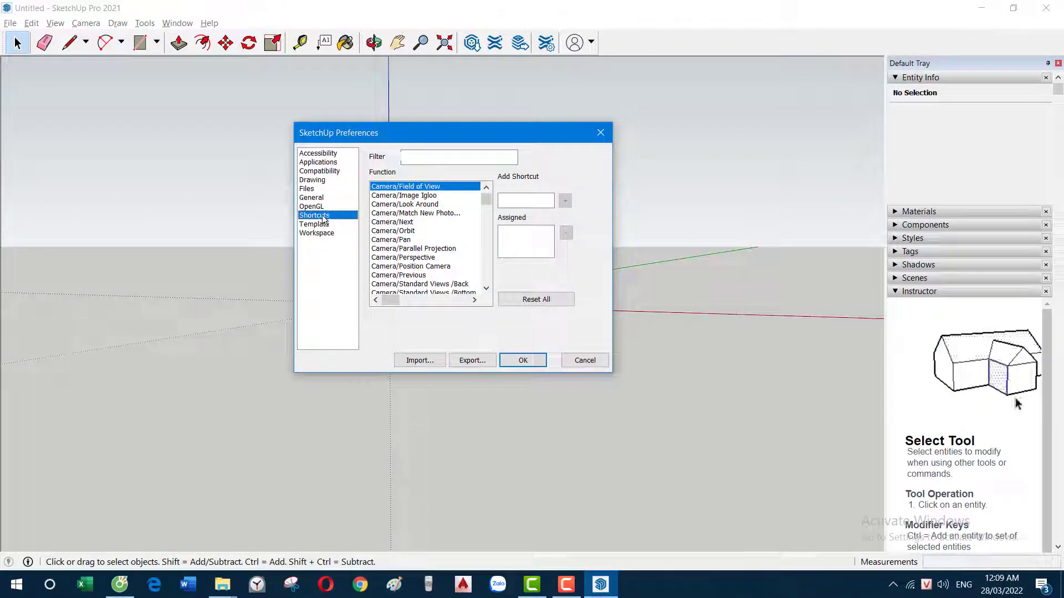
pyautogui.click(428, 360)
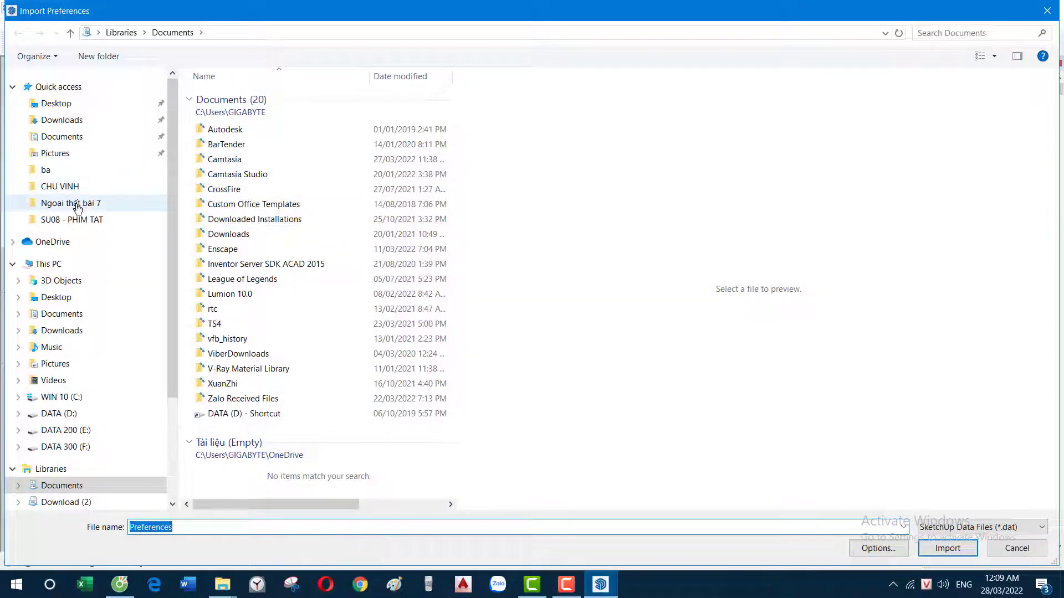
pyautogui.click(69, 219)
pyautogui.click(339, 101)
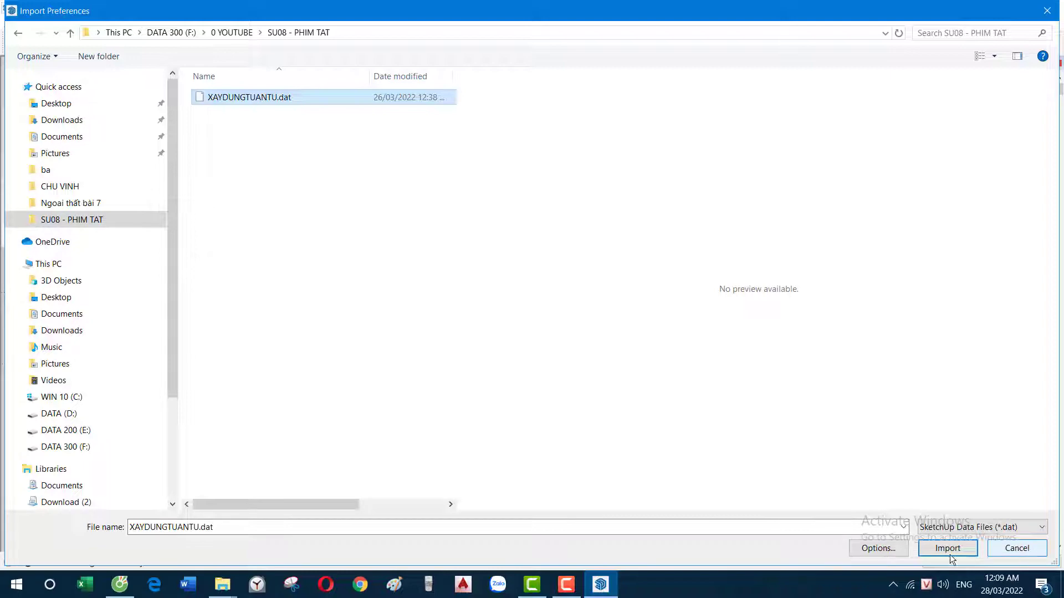
pyautogui.click(1019, 548)
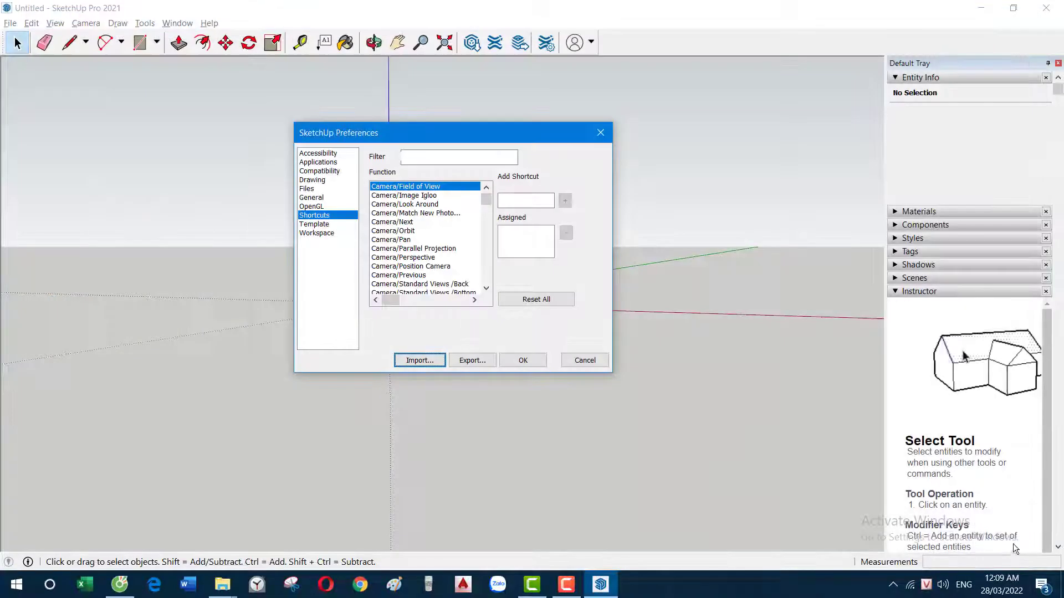
pyautogui.click(601, 131)
pyautogui.hotkey('alt', 'Tab')
pyautogui.moveTo(406, 240); pyautogui.dragTo(309, 246)
# Draw a rectangle with R and push/pull it into a box with P
pyautogui.hotkey('alt', 'Tab')
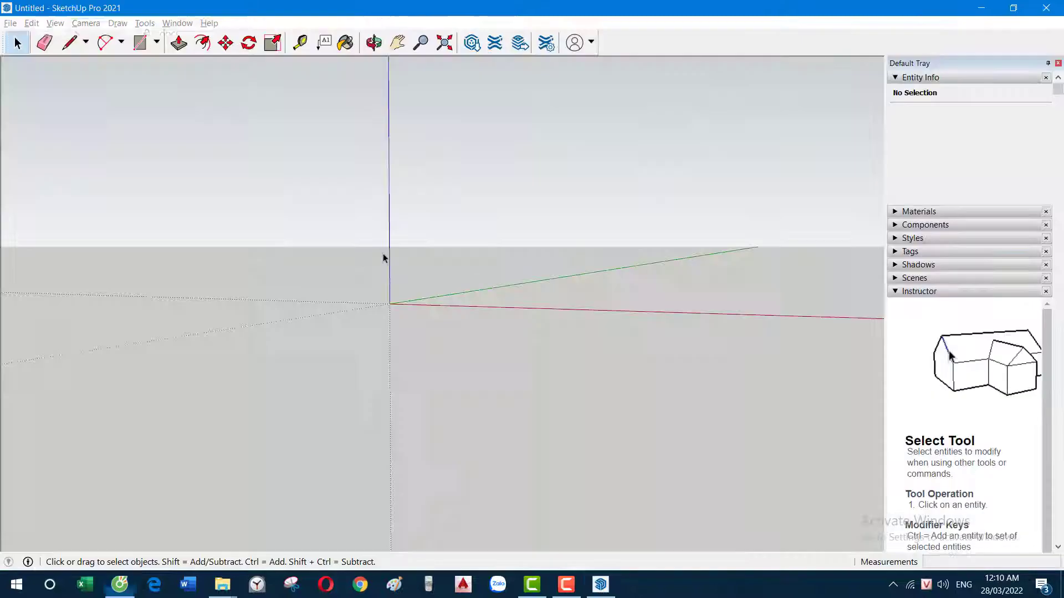
pyautogui.moveTo(537, 310)
pyautogui.mouseDown(button='middle')
pyautogui.moveTo(351, 273)
pyautogui.moveTo(466, 434)
pyautogui.moveTo(406, 349)
pyautogui.mouseUp(button='middle')
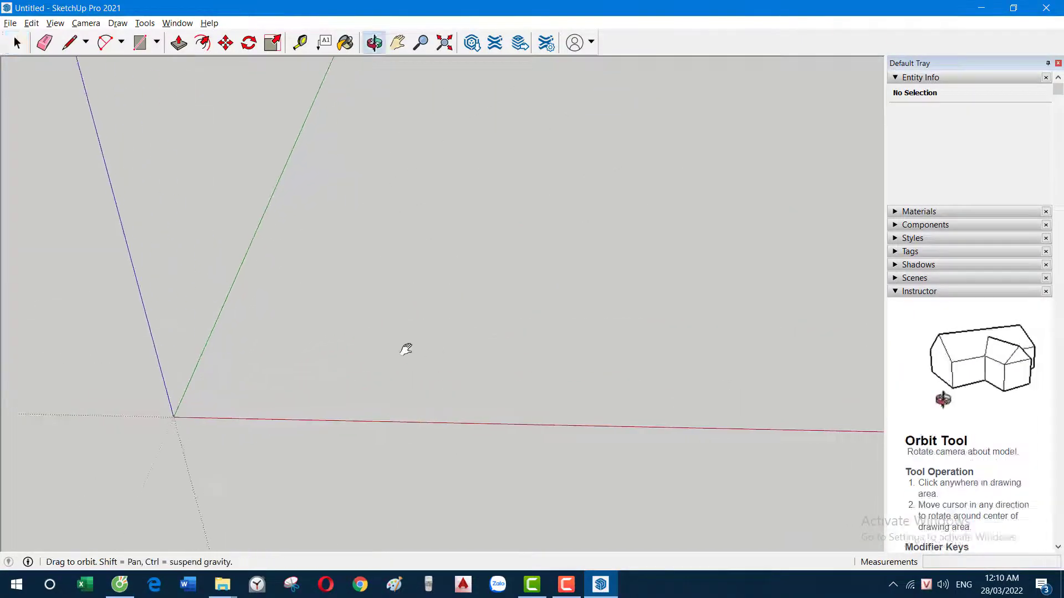
pyautogui.press('r')
pyautogui.click(338, 299)
pyautogui.click(462, 373)
pyautogui.press('p')
pyautogui.click(428, 348)
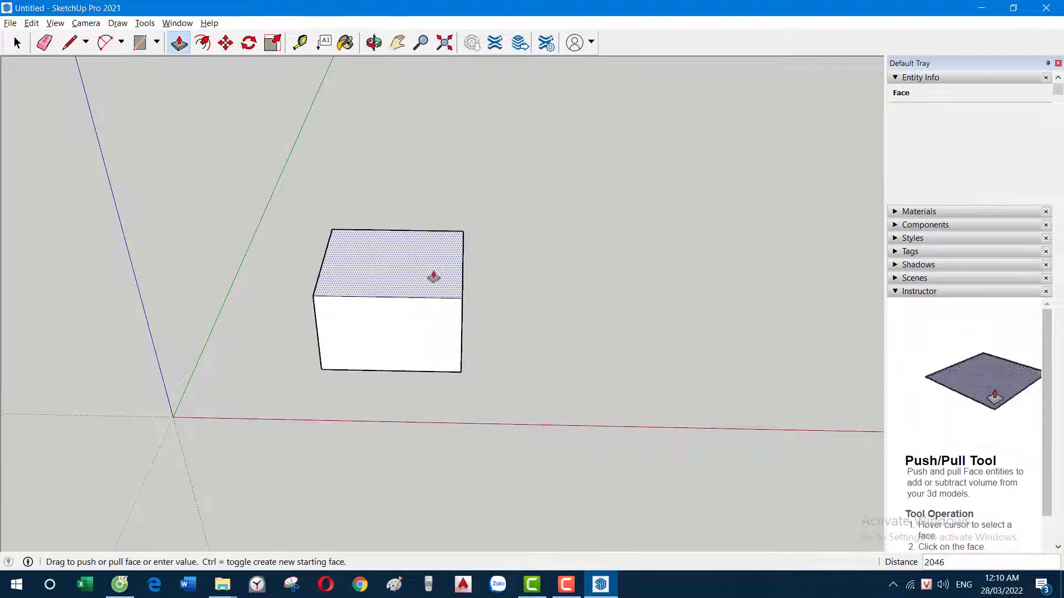
pyautogui.click(432, 277)
pyautogui.press('space')
# Group the box with Ctrl+G and scale it along one axis into a long block
pyautogui.tripleClick(399, 292)
pyautogui.hotkey('ctrl', 'g')
pyautogui.click(501, 269)
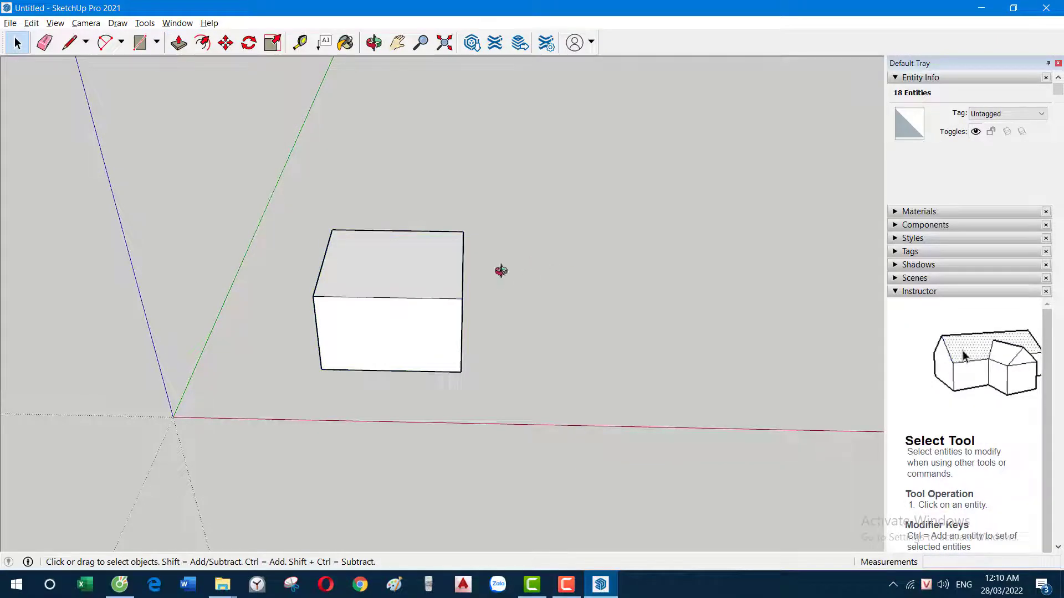
pyautogui.moveTo(502, 268); pyautogui.dragTo(465, 299, button='middle')
pyautogui.click(483, 316)
pyautogui.press('s')
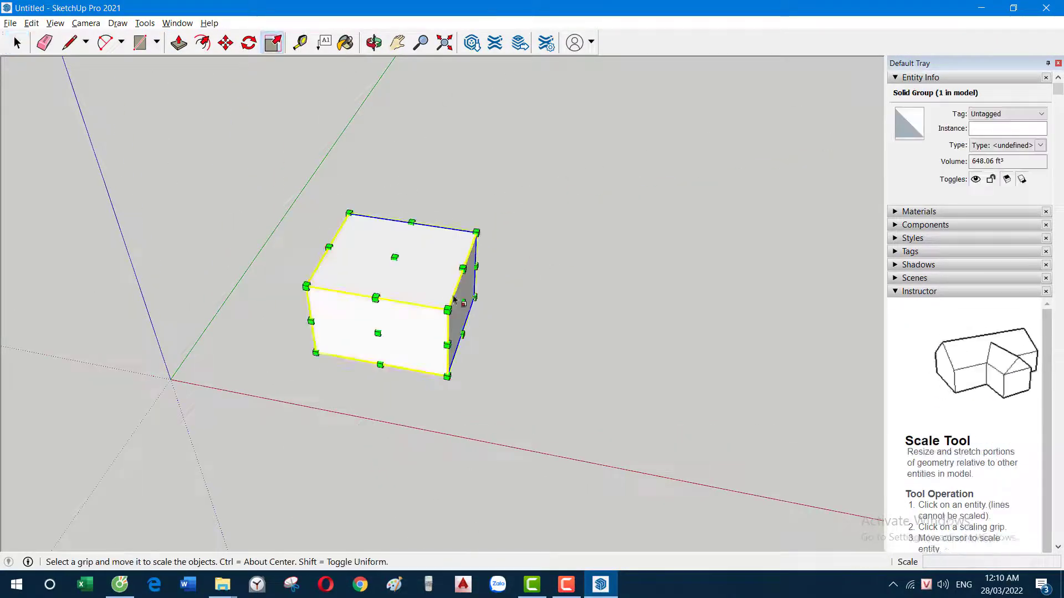
pyautogui.moveTo(464, 302); pyautogui.dragTo(629, 316)
pyautogui.moveTo(629, 316)
pyautogui.mouseDown(button='middle')
pyautogui.moveTo(430, 290)
pyautogui.moveTo(408, 256)
pyautogui.mouseUp(button='middle')
pyautogui.press('space')
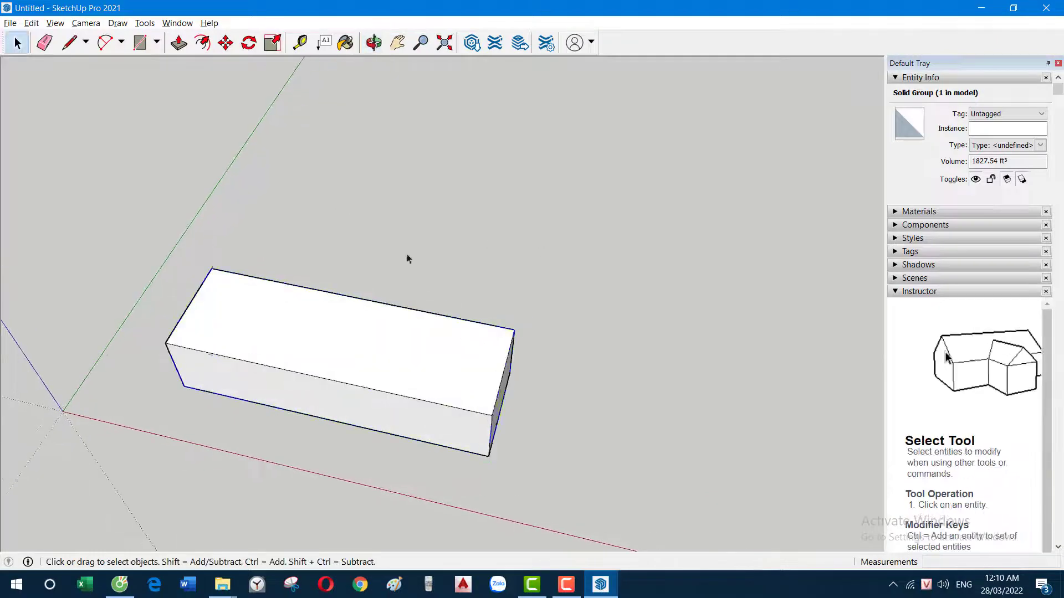
pyautogui.click(409, 256)
# Orbit to view the long block, select it, and briefly try the Rotate (Q) tool
pyautogui.moveTo(278, 241)
pyautogui.mouseDown(button='middle')
pyautogui.moveTo(340, 301)
pyautogui.moveTo(399, 335)
pyautogui.mouseUp(button='middle')
pyautogui.click(399, 335)
pyautogui.scroll(2, 365, 360)
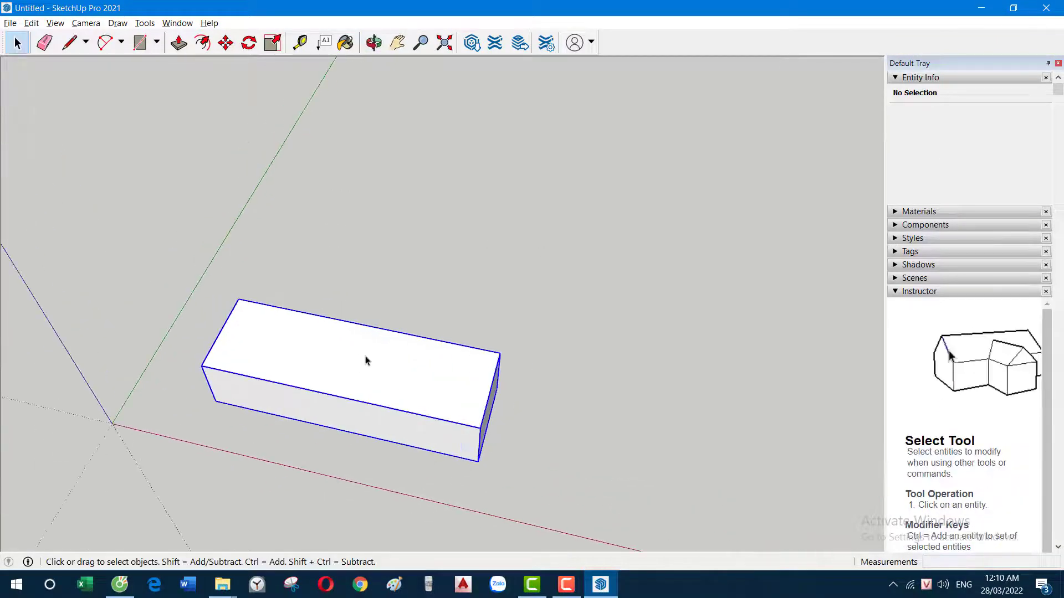
pyautogui.press('q')
pyautogui.press('space')
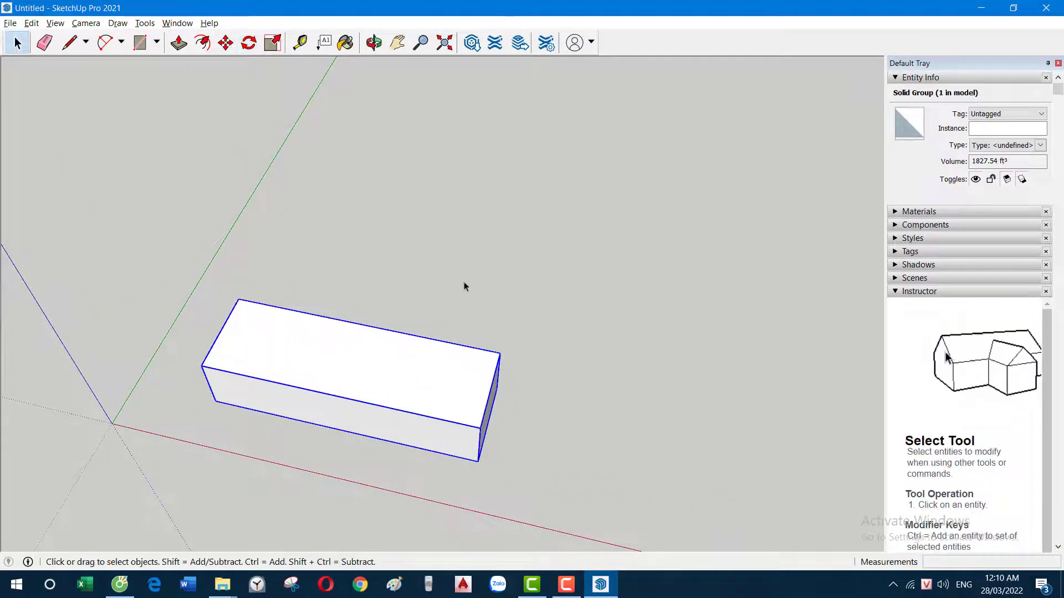
pyautogui.click(463, 281)
# Enable the Large Tool Set toolbar and select the long box
pyautogui.click(331, 186)
pyautogui.rightClick(346, 37)
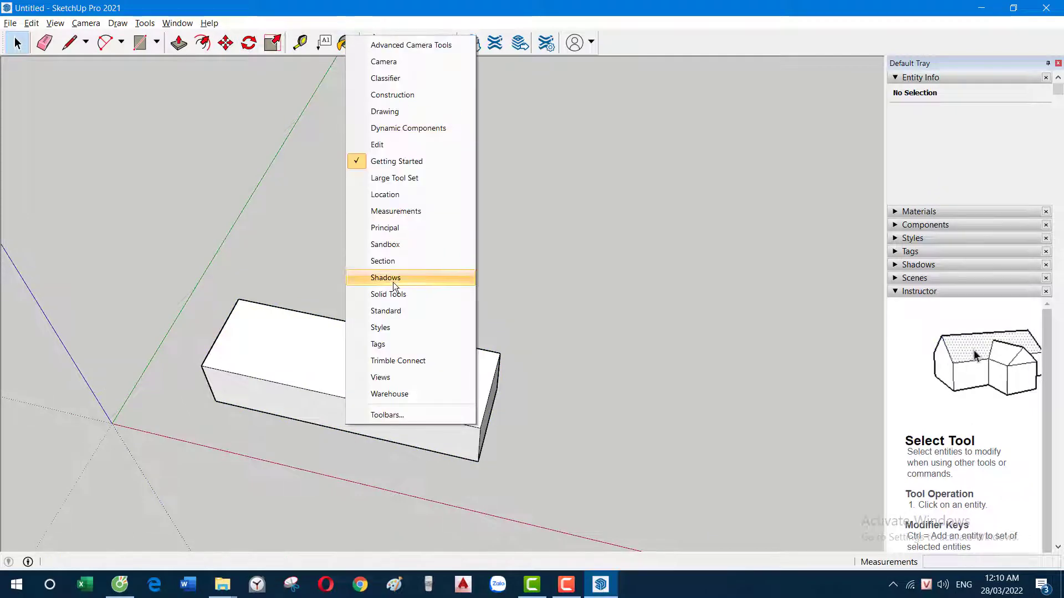
pyautogui.click(413, 178)
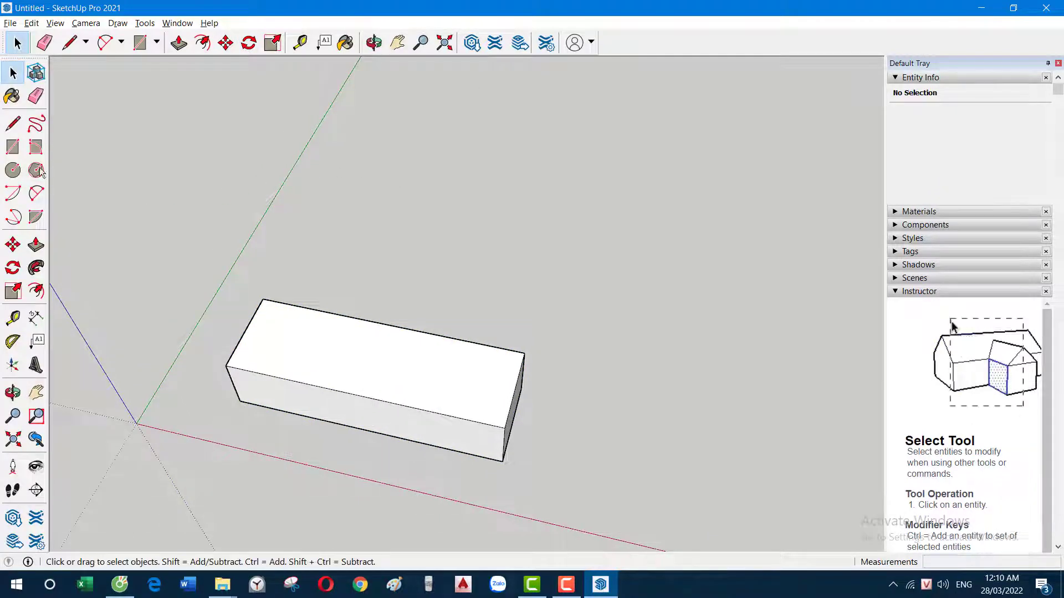
pyautogui.click(250, 347)
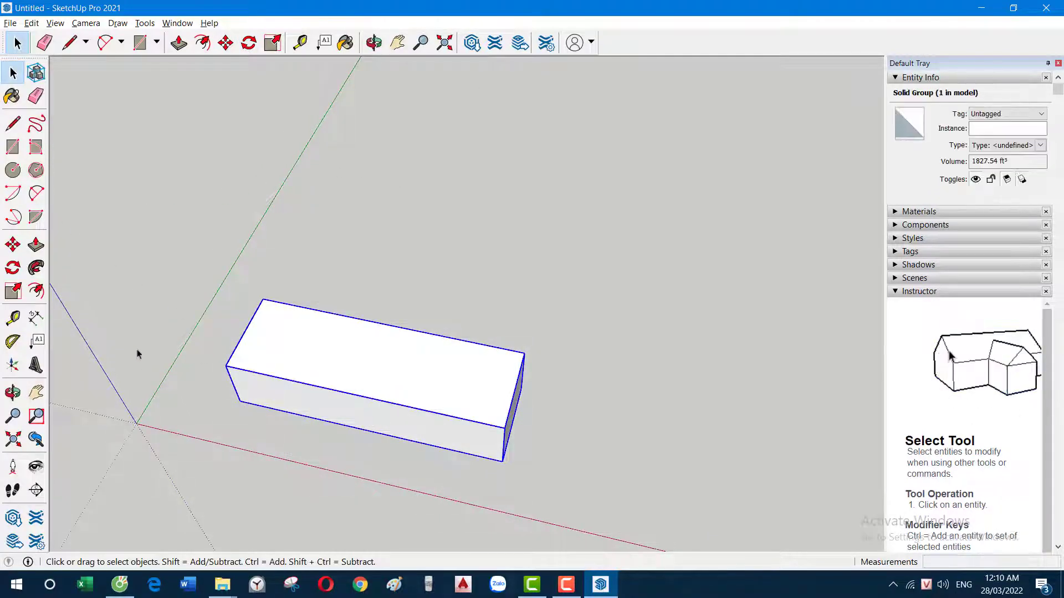
# Try the toolbar Rotate tool on the box corner, cancelling each attempt
pyautogui.click(13, 267)
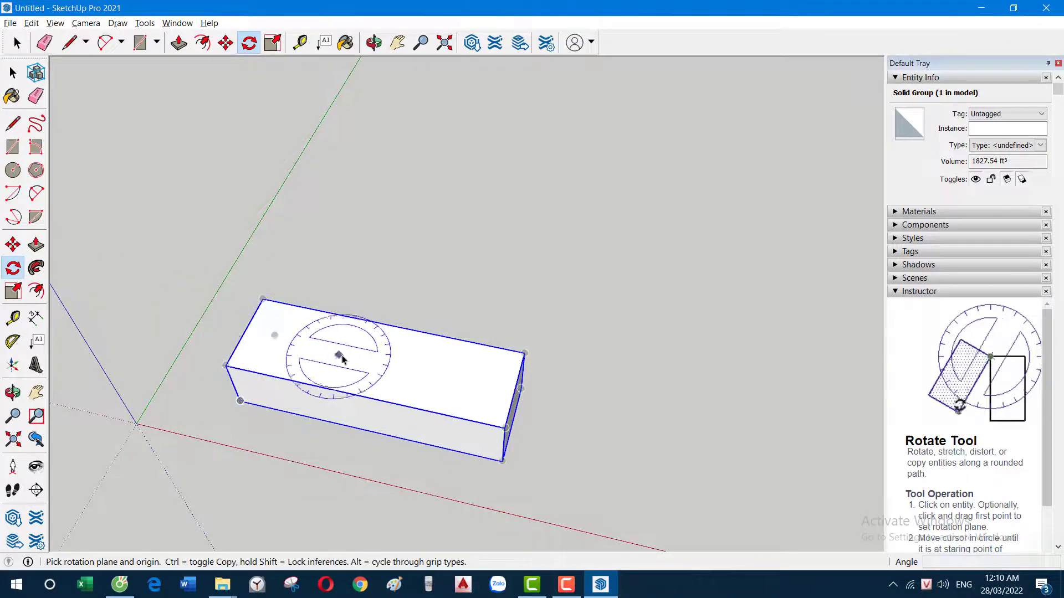
pyautogui.press('space')
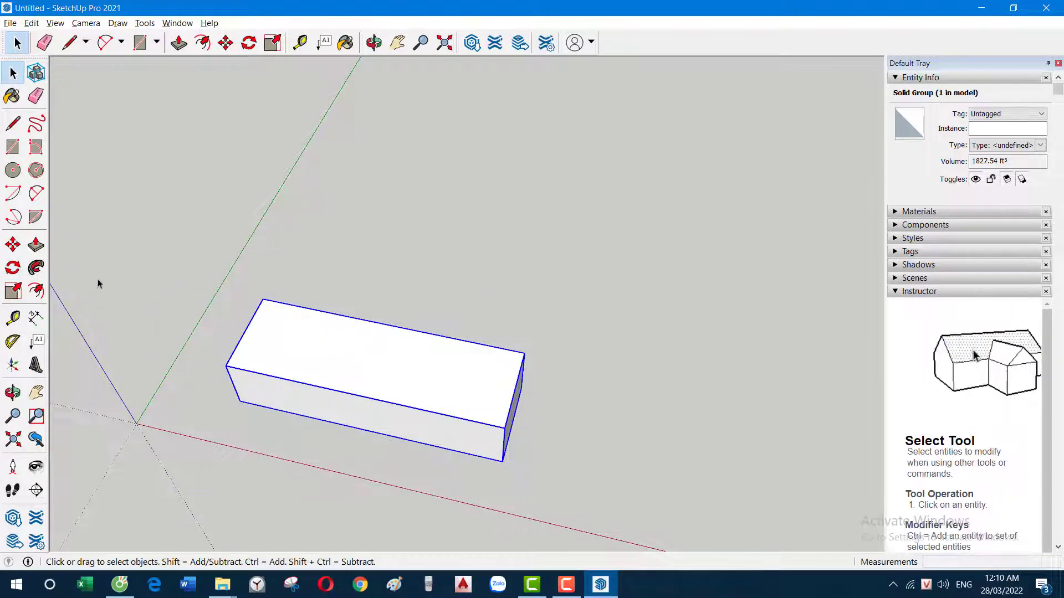
pyautogui.click(13, 267)
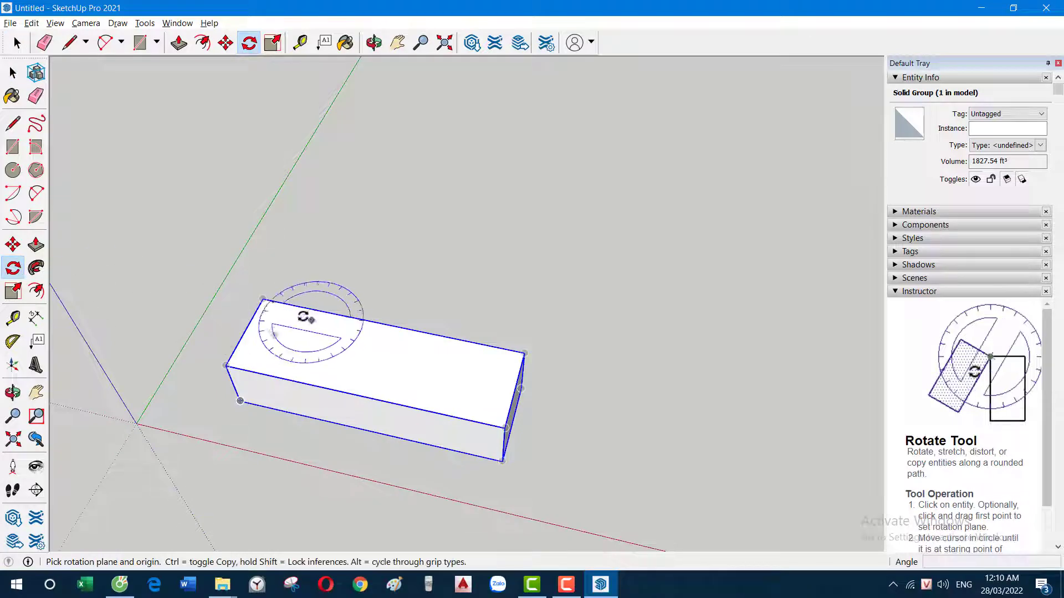
pyautogui.click(263, 299)
pyautogui.click(319, 310)
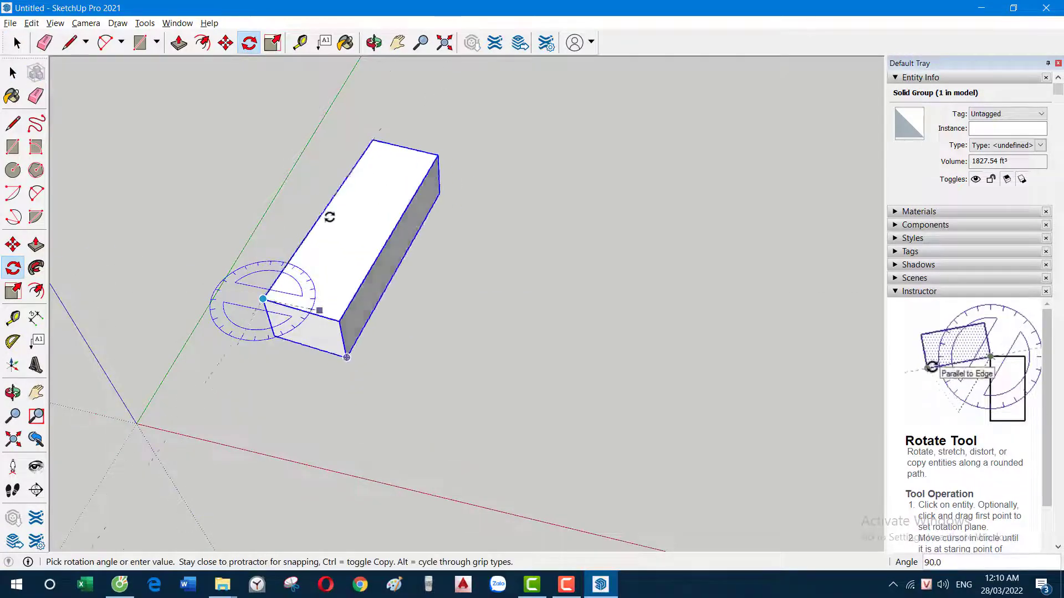
pyautogui.press('space')
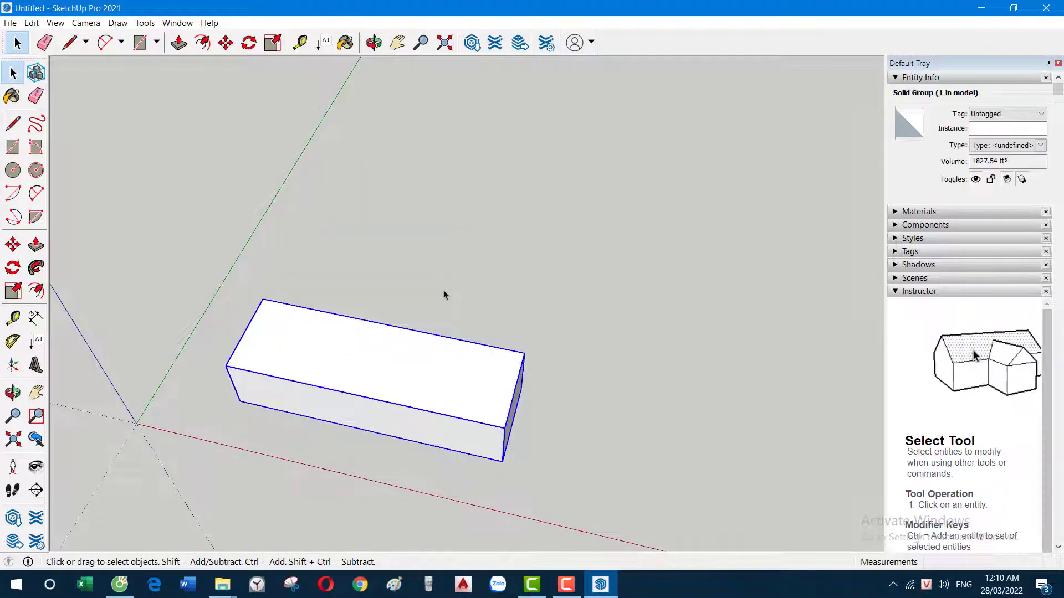
# Rotate the box 90 degrees about its corner, then rotate it to lie flat again
pyautogui.press('q')
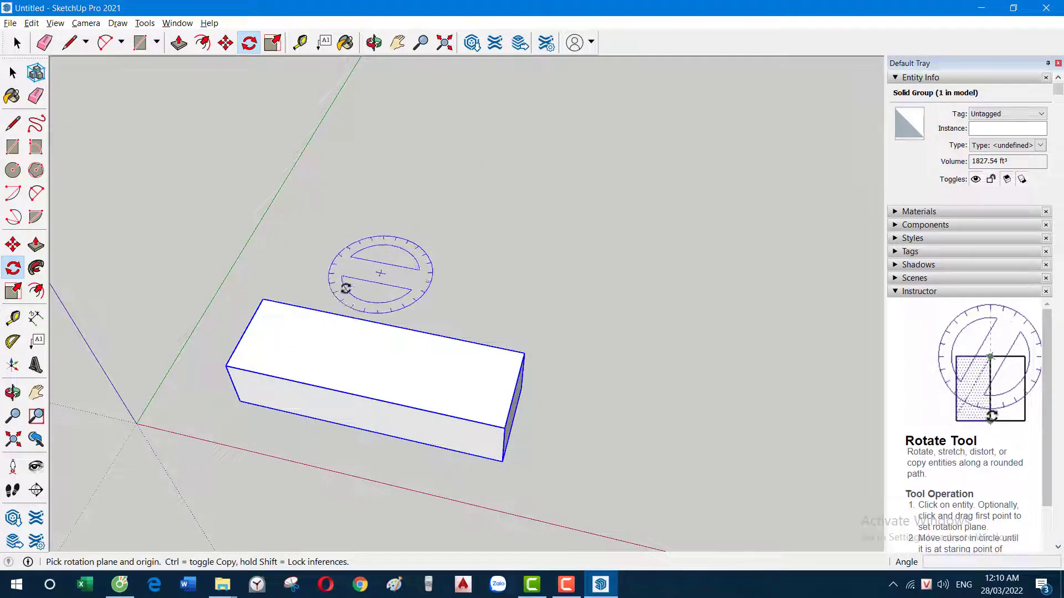
pyautogui.click(263, 299)
pyautogui.click(313, 312)
pyautogui.click(324, 177)
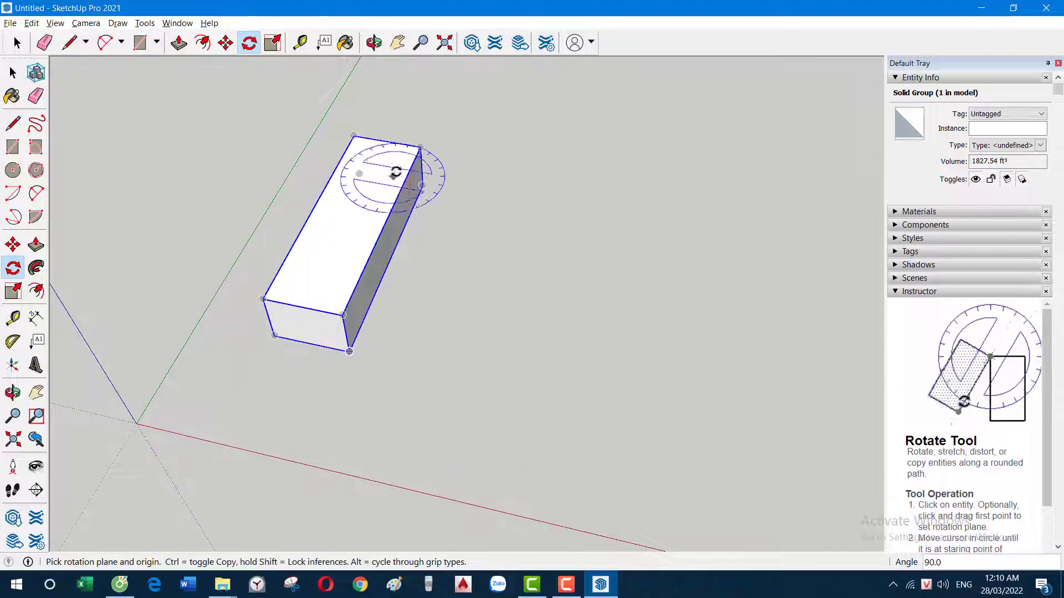
pyautogui.click(420, 146)
pyautogui.click(422, 185)
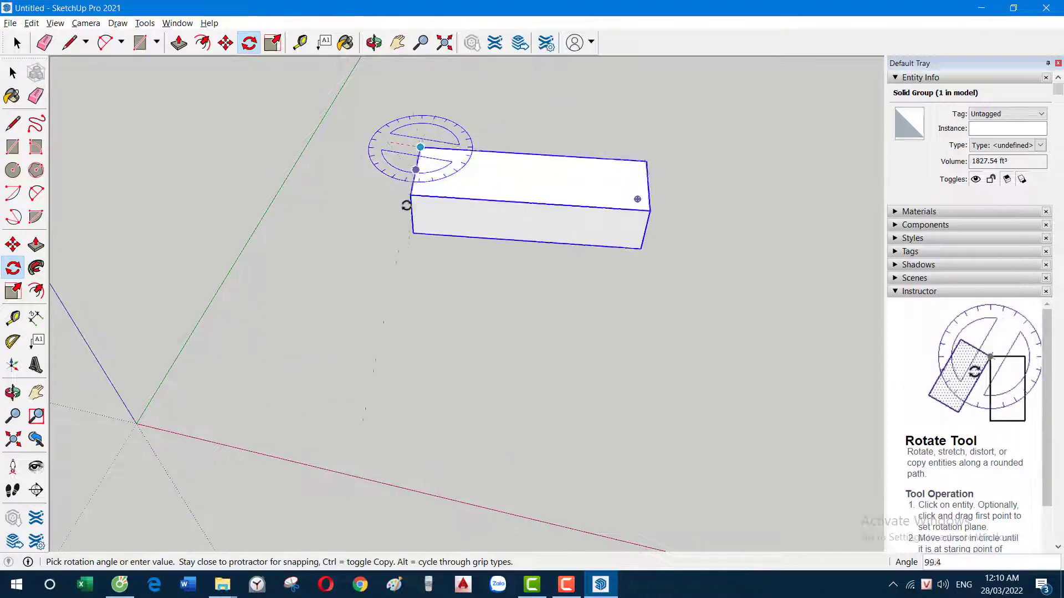
pyautogui.click(387, 216)
pyautogui.press('space')
pyautogui.moveTo(429, 221); pyautogui.dragTo(433, 233, button='middle')
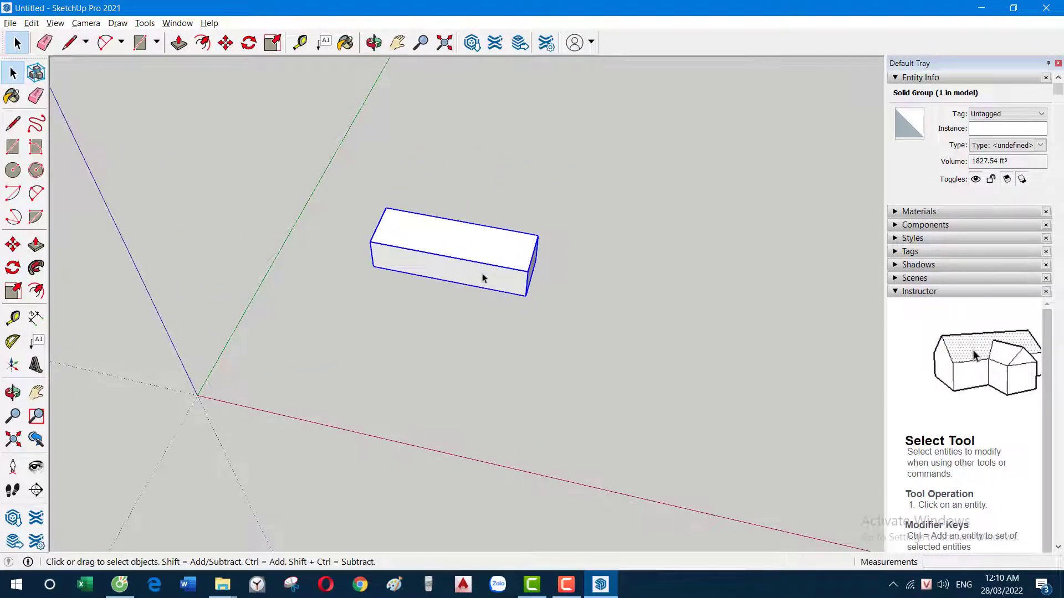
# Check the 'E: Xóa, Shift E: Xóa nhanh' line in Docs and return to SketchUp
pyautogui.hotkey('alt', 'Tab')
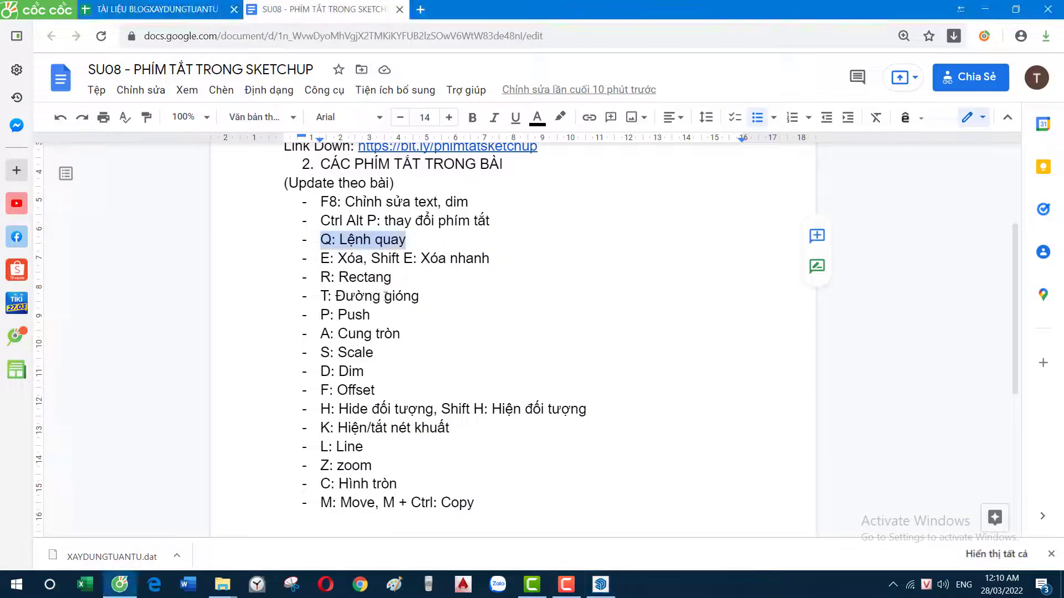
pyautogui.moveTo(490, 259); pyautogui.dragTo(316, 266)
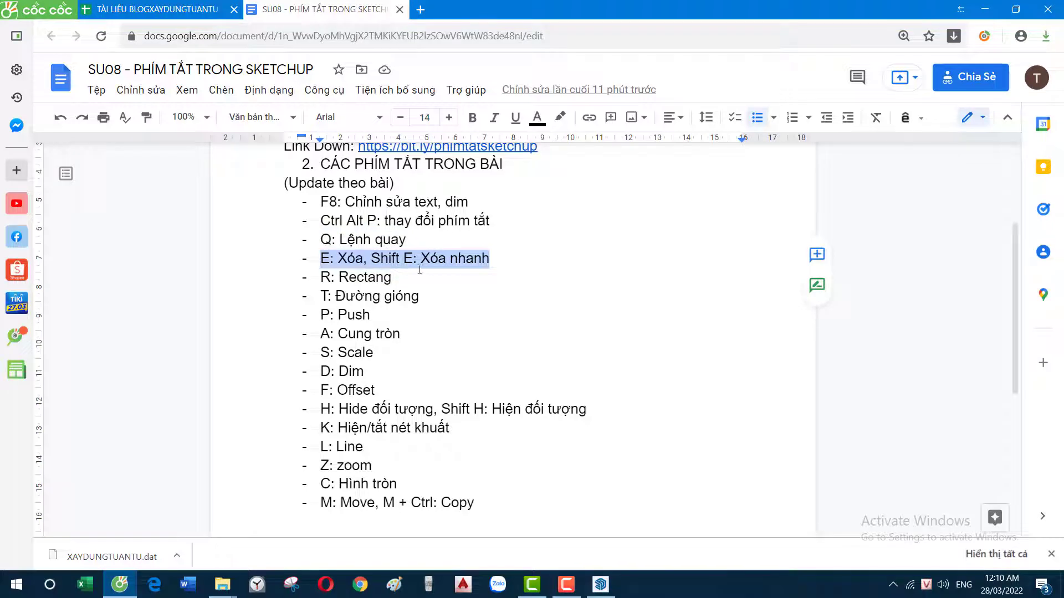
pyautogui.hotkey('alt', 'Tab')
# Test the Eraser on the long box, then undo to restore it
pyautogui.scroll(2, 523, 177)
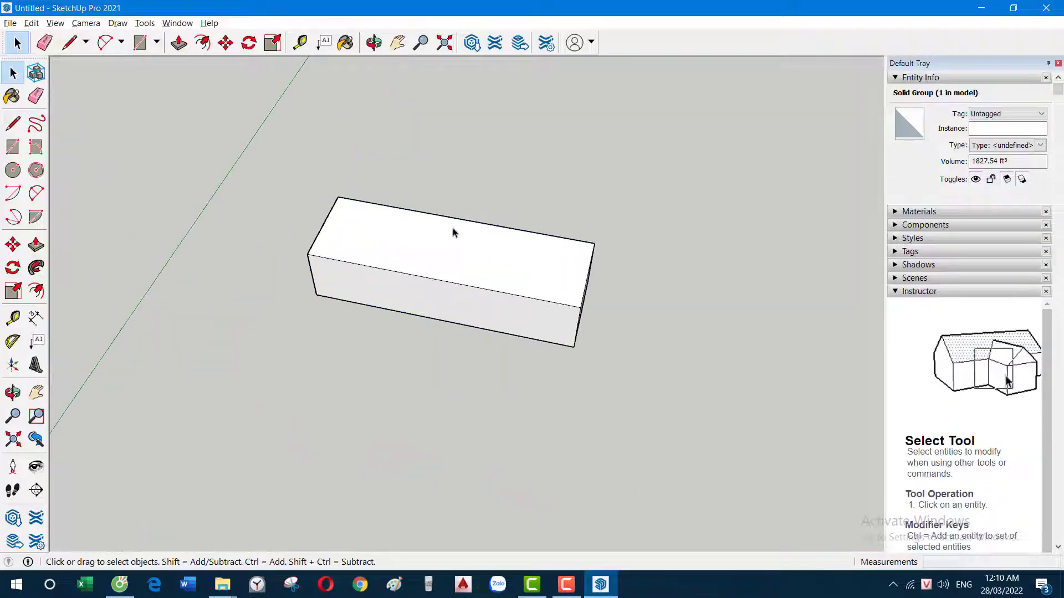
pyautogui.scroll(-2, 451, 230)
pyautogui.press('e')
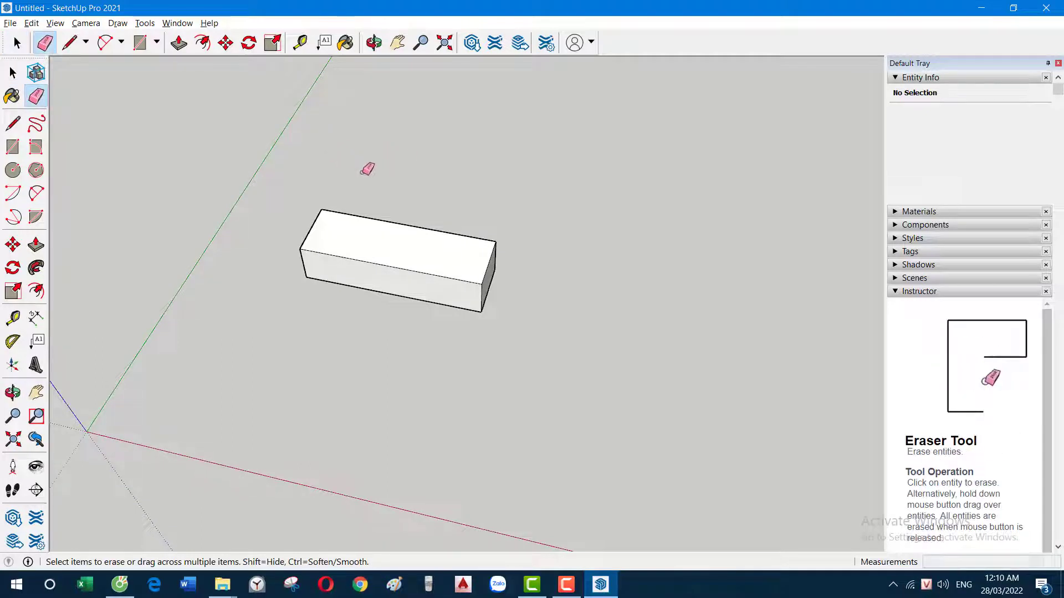
pyautogui.press('space')
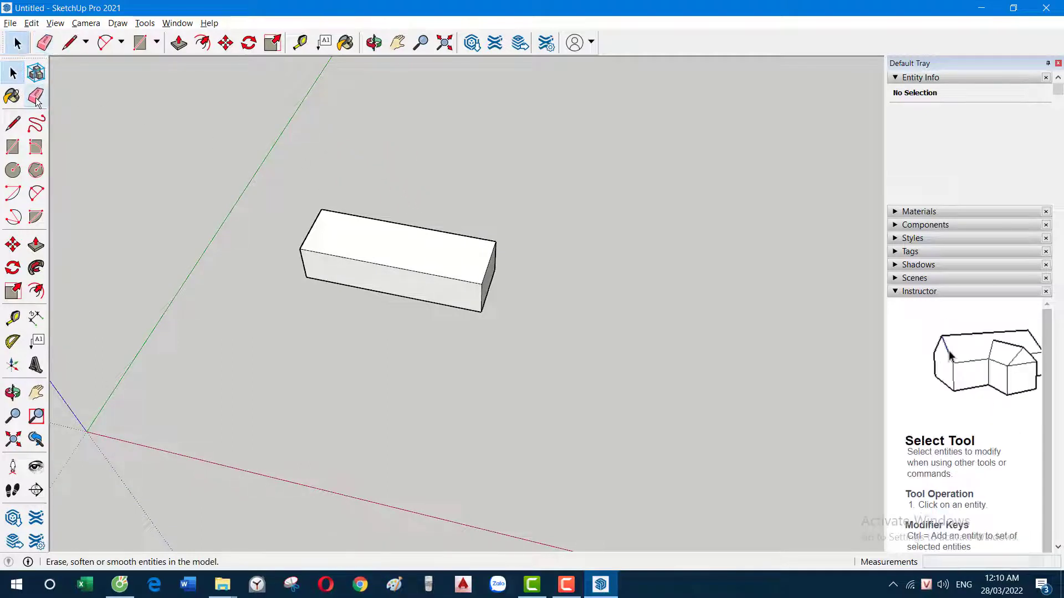
pyautogui.click(35, 97)
pyautogui.press('space')
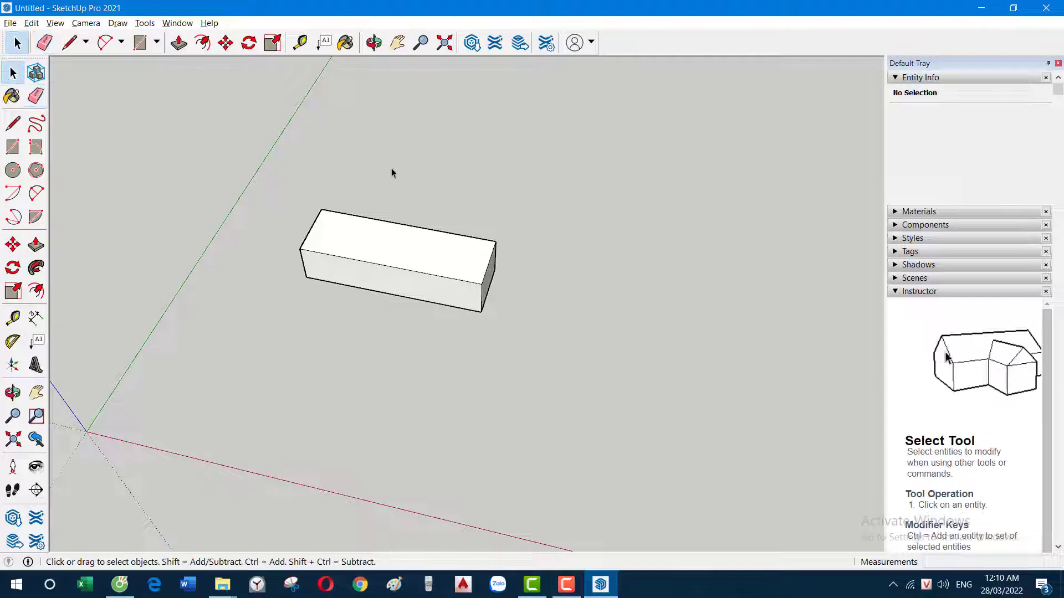
pyautogui.press('e')
pyautogui.moveTo(343, 235)
pyautogui.mouseDown(button='middle')
pyautogui.moveTo(467, 240)
pyautogui.moveTo(417, 174)
pyautogui.moveTo(447, 313)
pyautogui.mouseUp(button='middle')
pyautogui.click(397, 209)
pyautogui.hotkey('ctrl', 'z')
# Copy the long box twice with Move plus Ctrl, making three identical boxes
pyautogui.press('space')
pyautogui.click(427, 266)
pyautogui.press('m')
pyautogui.press('ctrl')
pyautogui.click(501, 296)
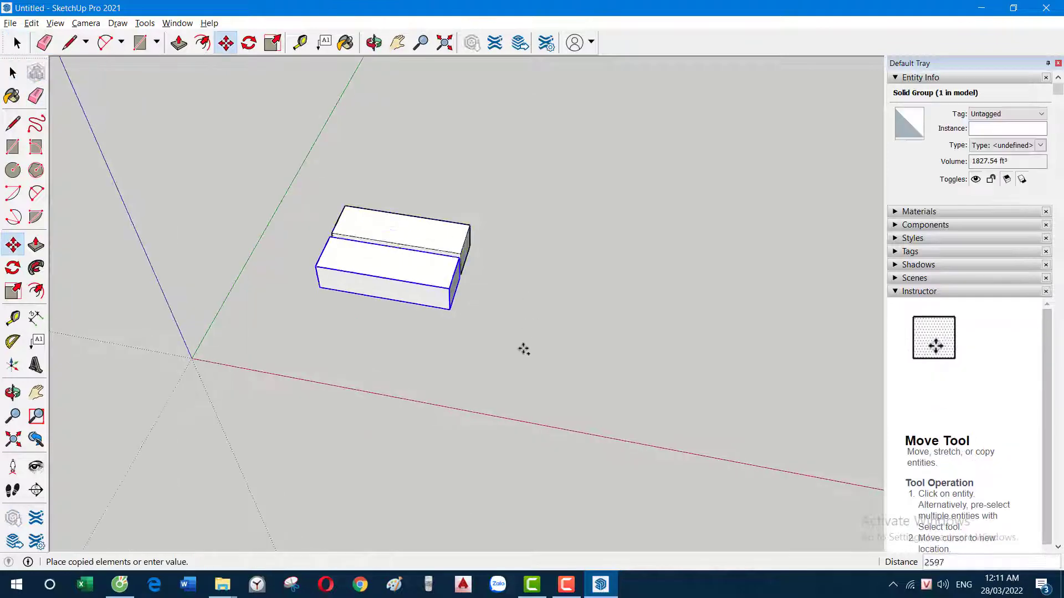
pyautogui.click(485, 392)
pyautogui.click(444, 423)
pyautogui.press('space')
pyautogui.moveTo(436, 318); pyautogui.dragTo(405, 322, button='middle')
# Erase the three boxes one by one, then undo to restore them
pyautogui.press('r')
pyautogui.click(457, 264)
pyautogui.press('space')
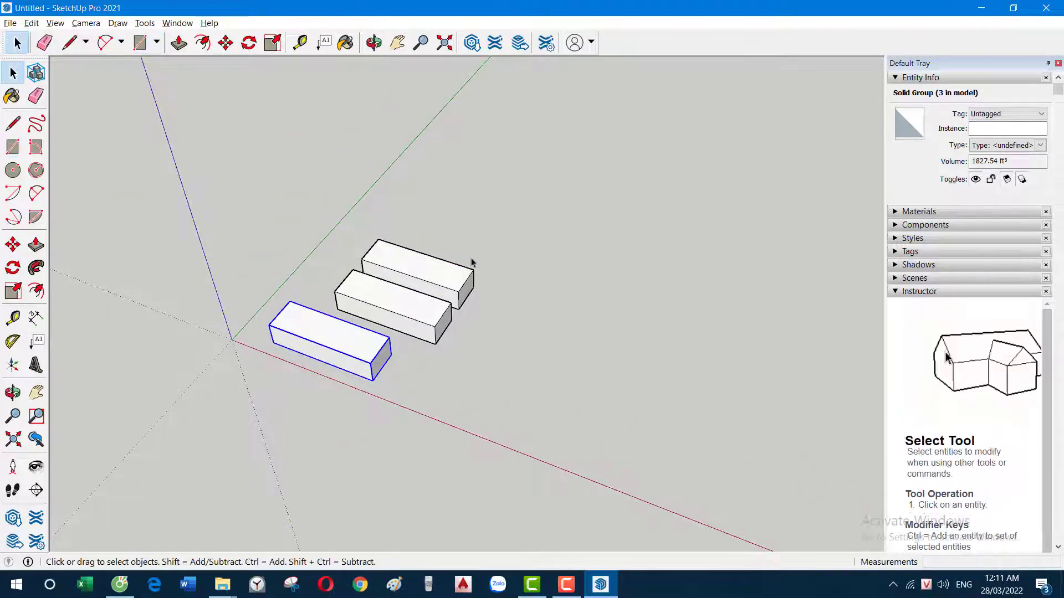
pyautogui.press('e')
pyautogui.click(458, 268)
pyautogui.click(394, 315)
pyautogui.click(380, 322)
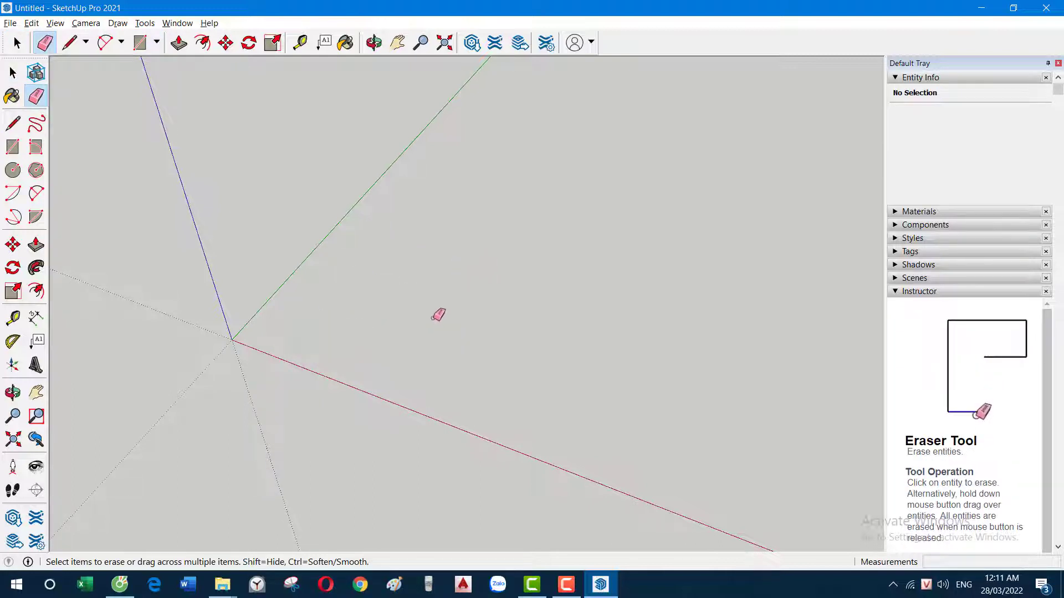
pyautogui.hotkey('ctrl', 'z')
pyautogui.hotkey('ctrl', 'z')
pyautogui.hotkey('ctrl', 'z')
pyautogui.press('space')
# Window-select and Delete all three boxes, undo the deletion, then reselect them
pyautogui.moveTo(149, 168); pyautogui.dragTo(472, 389)
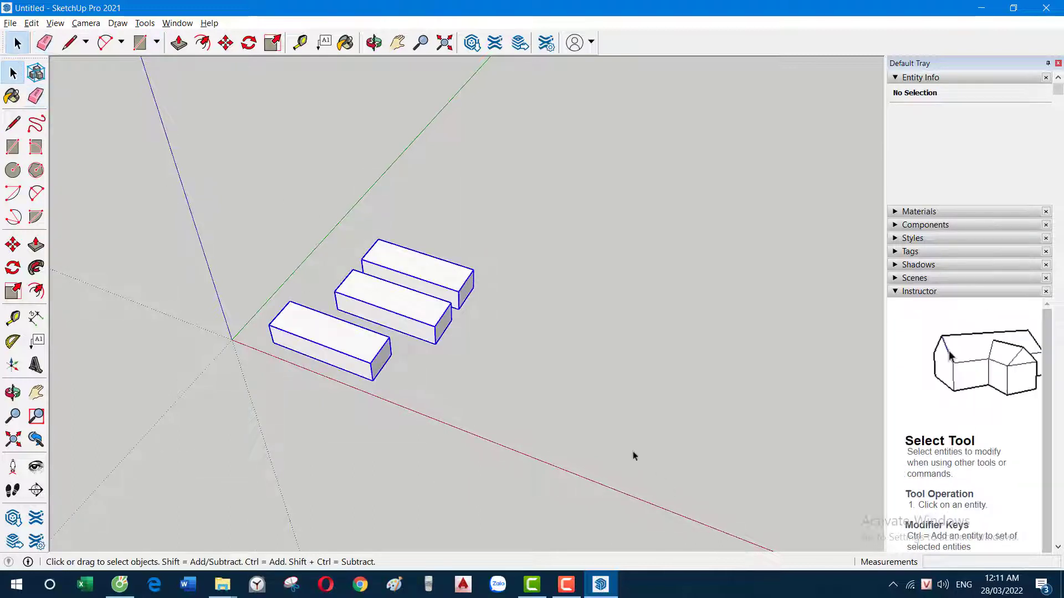
pyautogui.moveTo(178, 154); pyautogui.dragTo(474, 381)
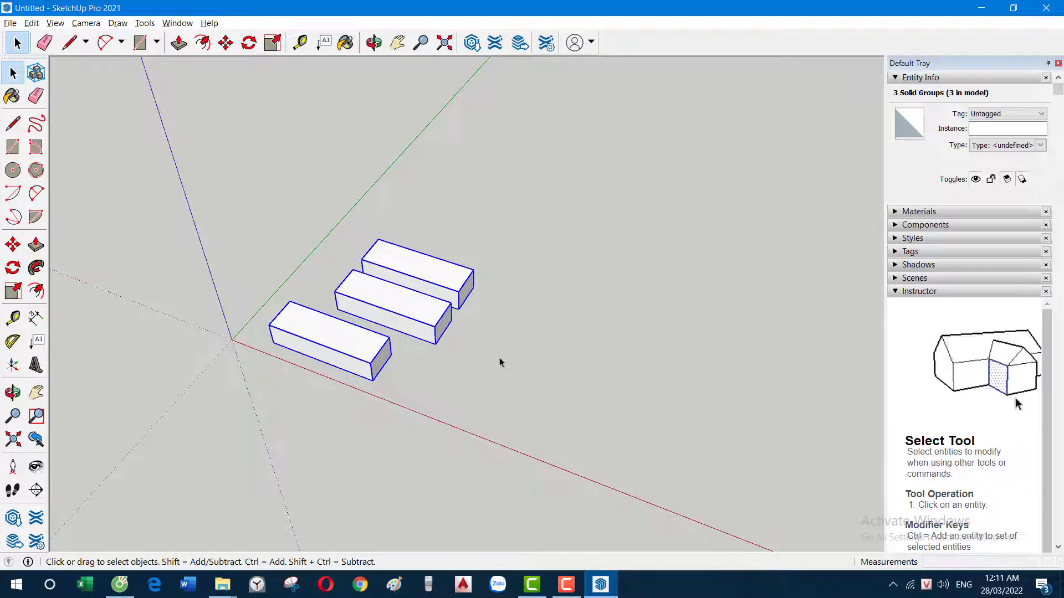
pyautogui.press('Delete')
pyautogui.hotkey('shift', 'z')
pyautogui.moveTo(344, 229)
pyautogui.mouseDown(button='middle')
pyautogui.moveTo(570, 273)
pyautogui.moveTo(535, 273)
pyautogui.mouseUp(button='middle')
pyautogui.hotkey('ctrl', 'z')
pyautogui.scroll(-2, 625, 235)
pyautogui.scroll(-5, 572, 273)
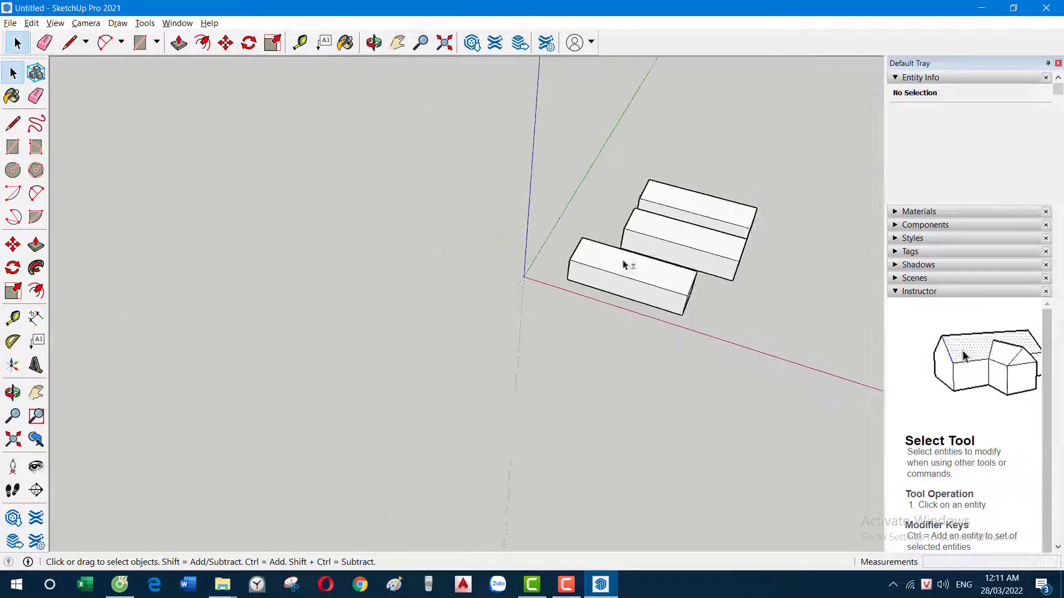
pyautogui.keyDown('shift'); pyautogui.moveTo(626, 261); pyautogui.dragTo(216, 116, button='middle'); pyautogui.keyUp('shift')
pyautogui.moveTo(216, 117); pyautogui.dragTo(608, 340)
# Glance at the shortcut list, then orbit away from the boxes and clear the selection
pyautogui.hotkey('alt', 'Tab')
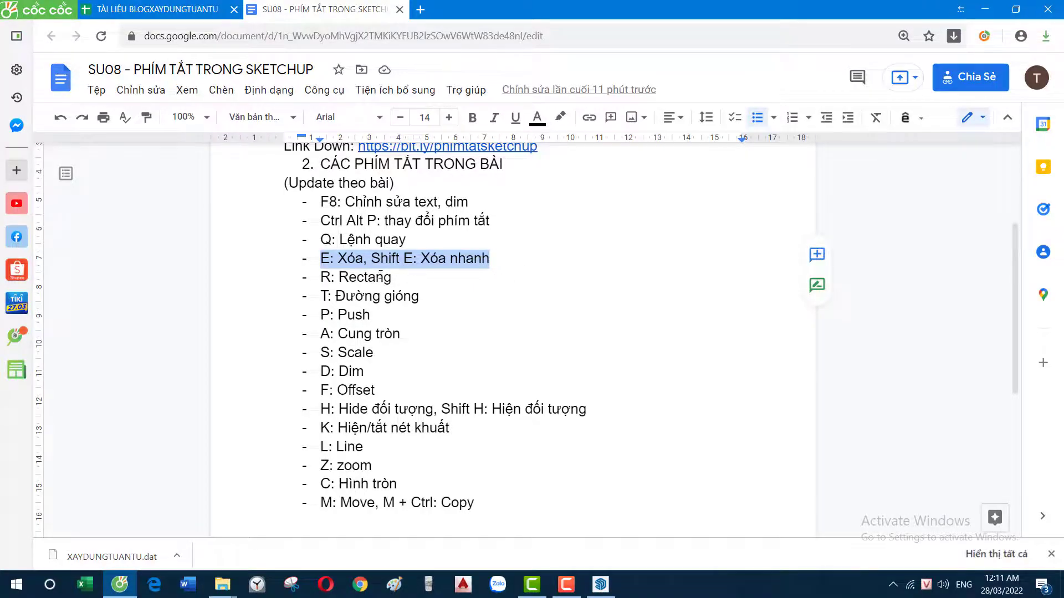
pyautogui.hotkey('alt', 'Tab')
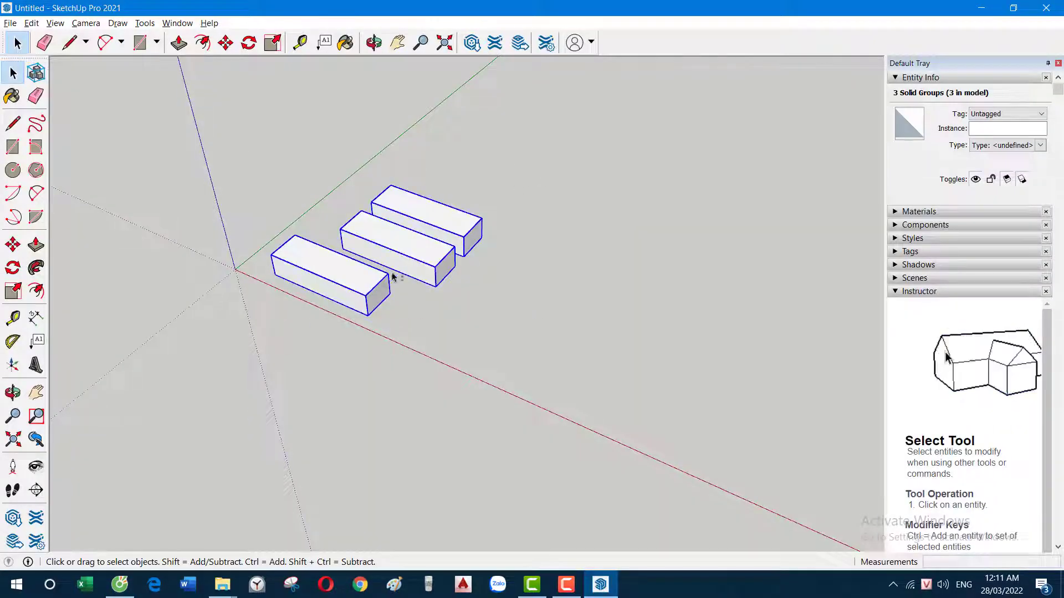
pyautogui.moveTo(366, 297)
pyautogui.mouseDown(button='middle')
pyautogui.moveTo(387, 235)
pyautogui.moveTo(466, 227)
pyautogui.moveTo(414, 285)
pyautogui.mouseUp(button='middle')
pyautogui.click(466, 227)
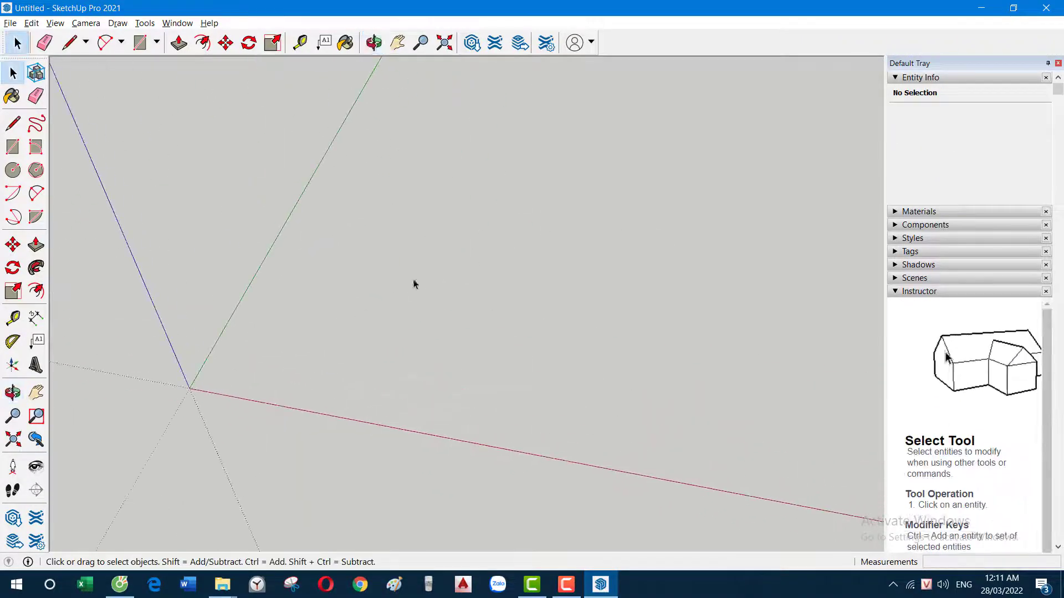
# Draw a first flat rectangle on the ground plane near the origin
pyautogui.press('r')
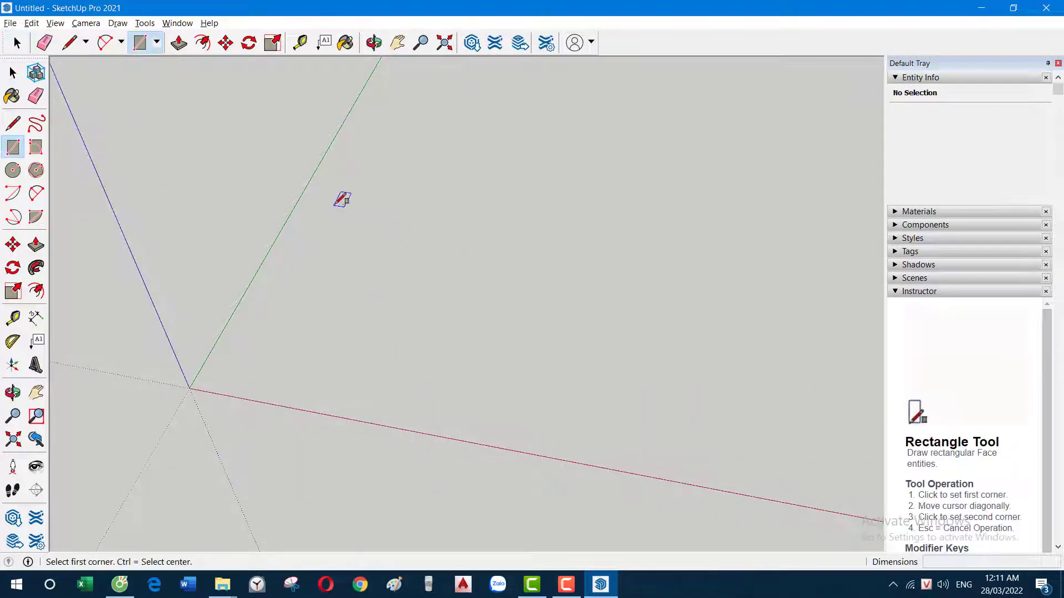
pyautogui.click(357, 197)
pyautogui.press('space')
pyautogui.click(13, 147)
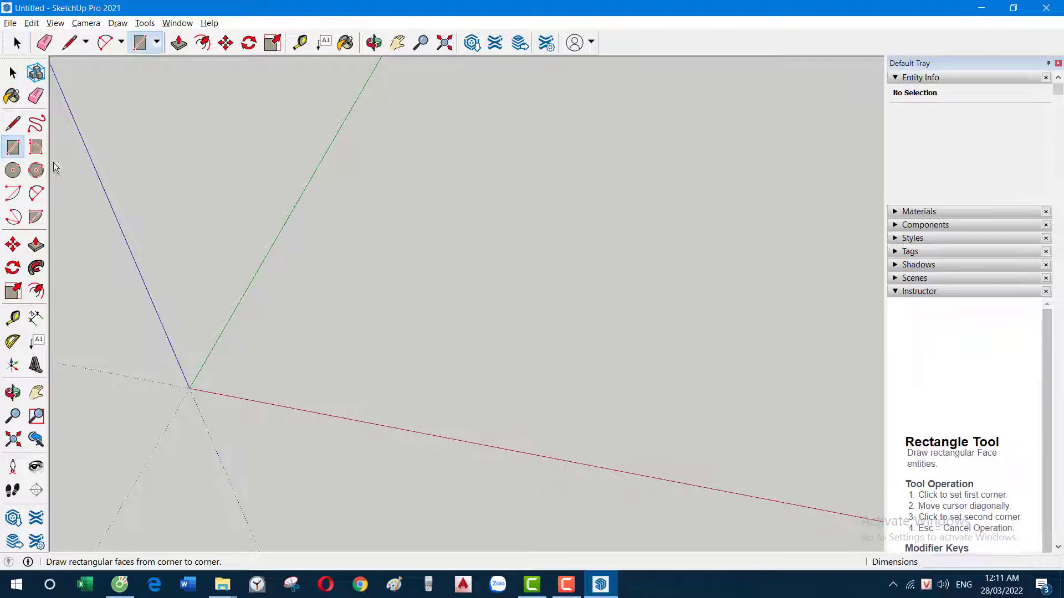
pyautogui.moveTo(332, 172); pyautogui.dragTo(640, 363)
pyautogui.press('space')
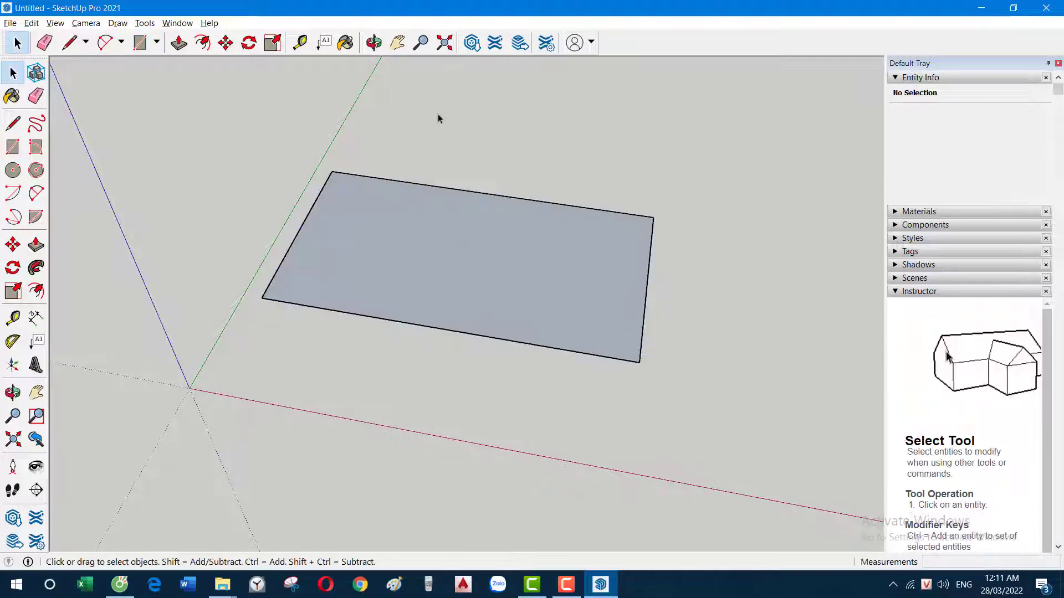
pyautogui.moveTo(438, 114)
pyautogui.mouseDown(button='middle')
pyautogui.moveTo(395, 200)
pyautogui.moveTo(361, 221)
pyautogui.mouseUp(button='middle')
pyautogui.scroll(-2, 361, 222)
# Draw a second rectangle beside the first and return to the Google Docs shortcut list
pyautogui.press('r')
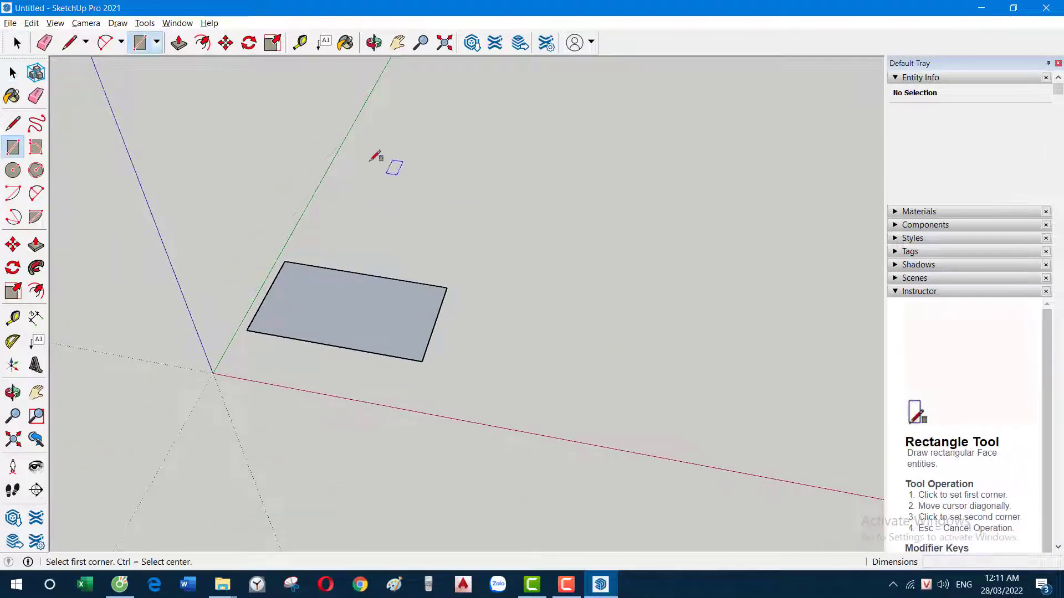
pyautogui.click(325, 115)
pyautogui.click(569, 226)
pyautogui.press('space')
pyautogui.scroll(-2, 491, 215)
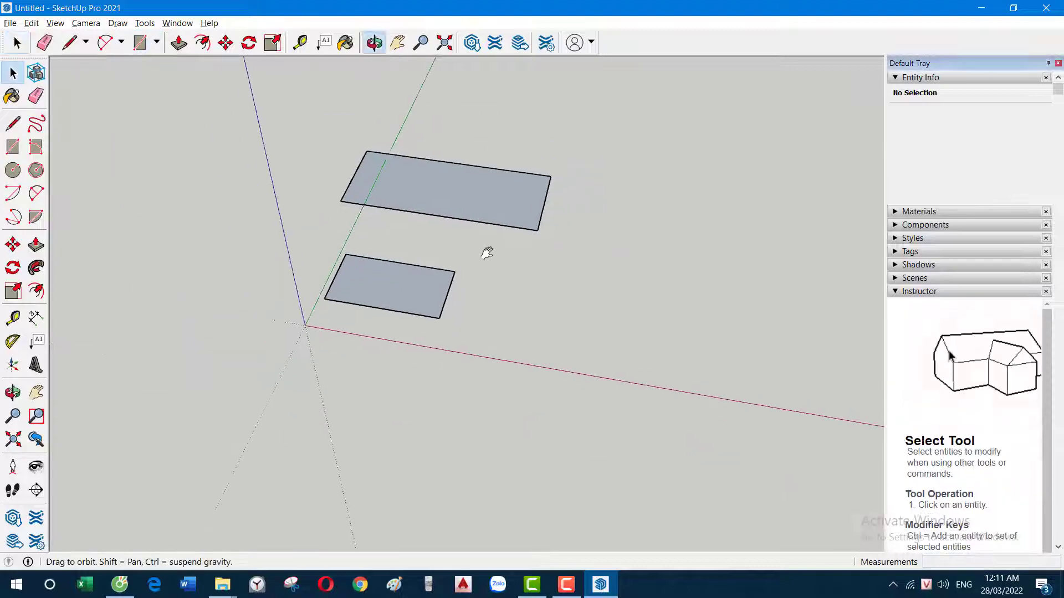
pyautogui.moveTo(485, 252); pyautogui.dragTo(475, 266, button='middle')
pyautogui.hotkey('alt', 'Tab')
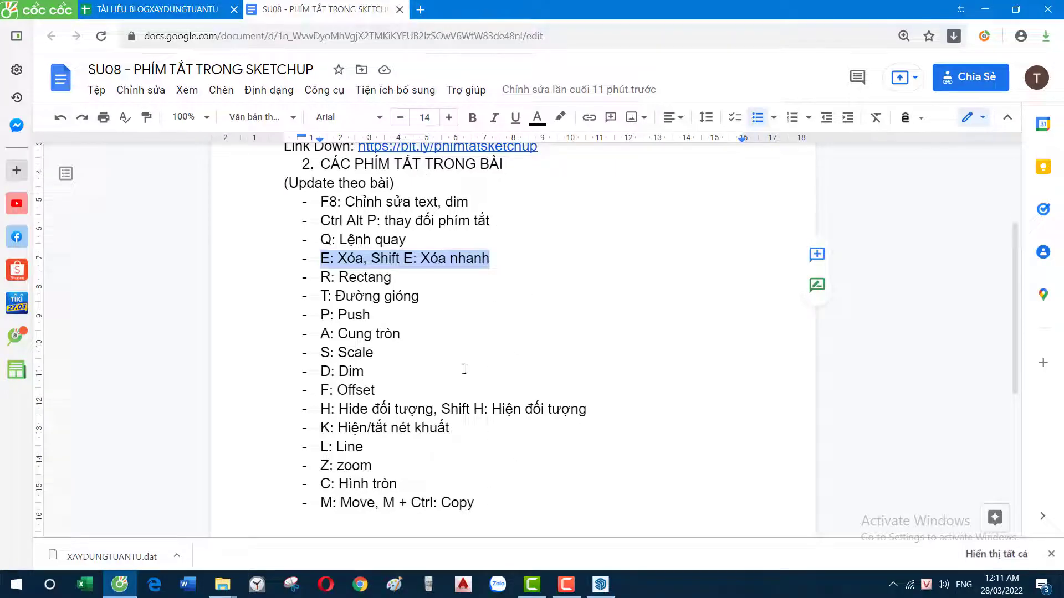
# Add the line 'Thoát lệnh: Space' below '(Update theo bài)' and return to SketchUp
pyautogui.click(414, 184)
pyautogui.press('Return')
pyautogui.write('Thoát lệnh: Space')
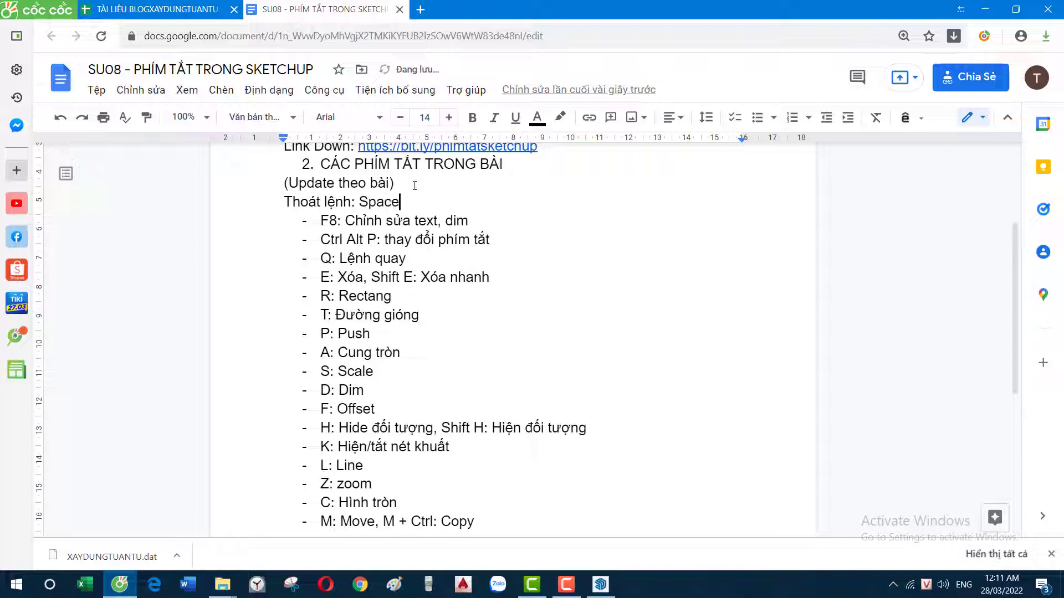
pyautogui.hotkey('alt', 'Tab')
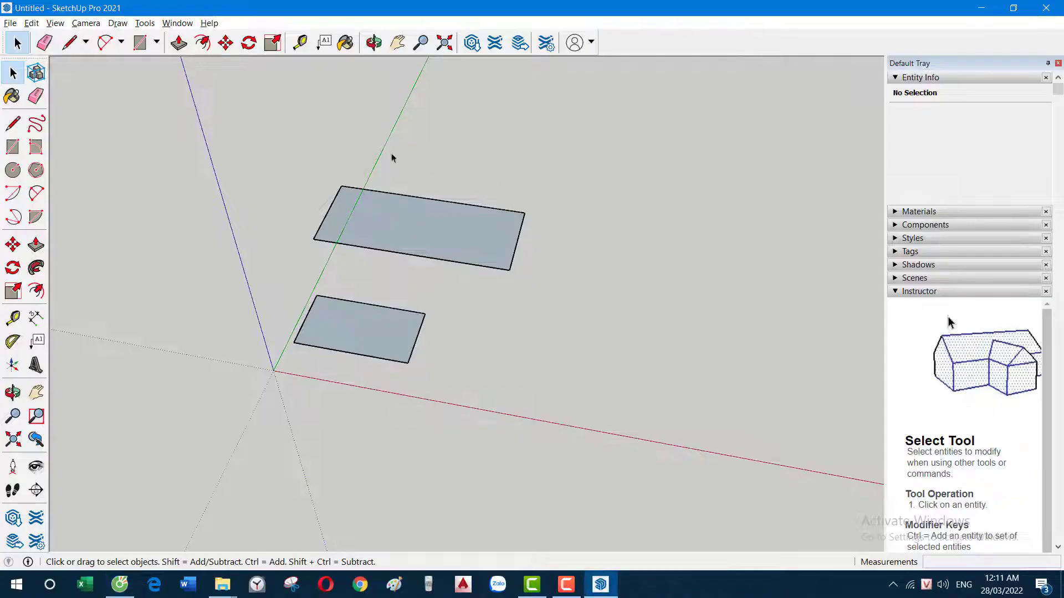
# Draw a third rectangle in empty space beside the other two
pyautogui.press('r')
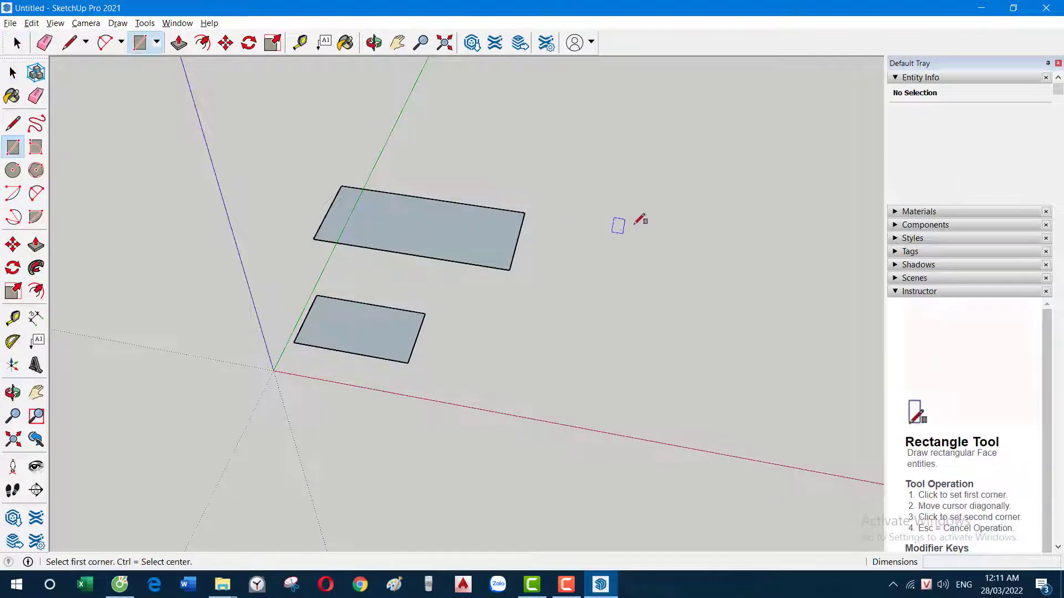
pyautogui.moveTo(617, 226); pyautogui.dragTo(418, 225, button='middle')
pyautogui.click(294, 149)
pyautogui.click(580, 264)
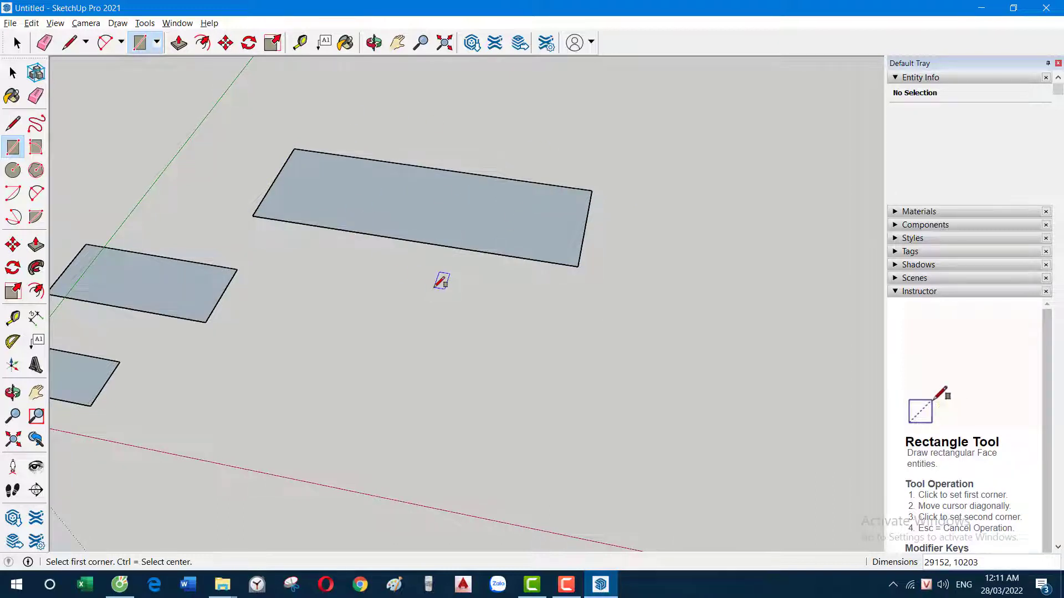
pyautogui.press('space')
# Window-select all three rectangles and delete them, leaving the model empty
pyautogui.scroll(-3, 426, 249)
pyautogui.moveTo(415, 233)
pyautogui.mouseDown(button='middle')
pyautogui.moveTo(487, 223)
pyautogui.moveTo(138, 105)
pyautogui.mouseUp(button='middle')
pyautogui.moveTo(255, 161); pyautogui.dragTo(380, 142, button='middle')
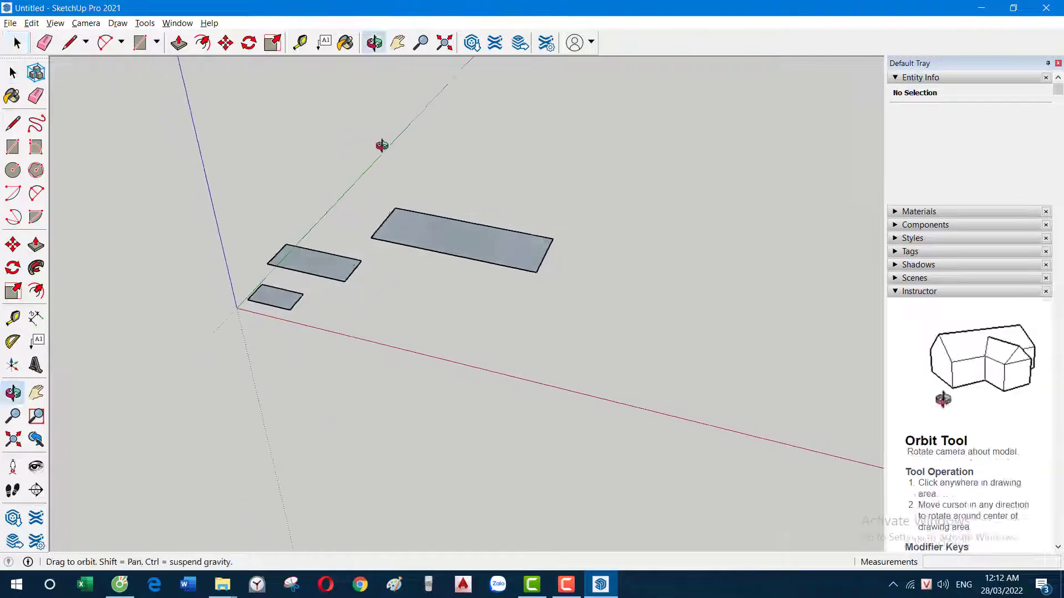
pyautogui.moveTo(138, 91); pyautogui.dragTo(653, 361)
pyautogui.scroll(2, 344, 255)
pyautogui.press('Delete')
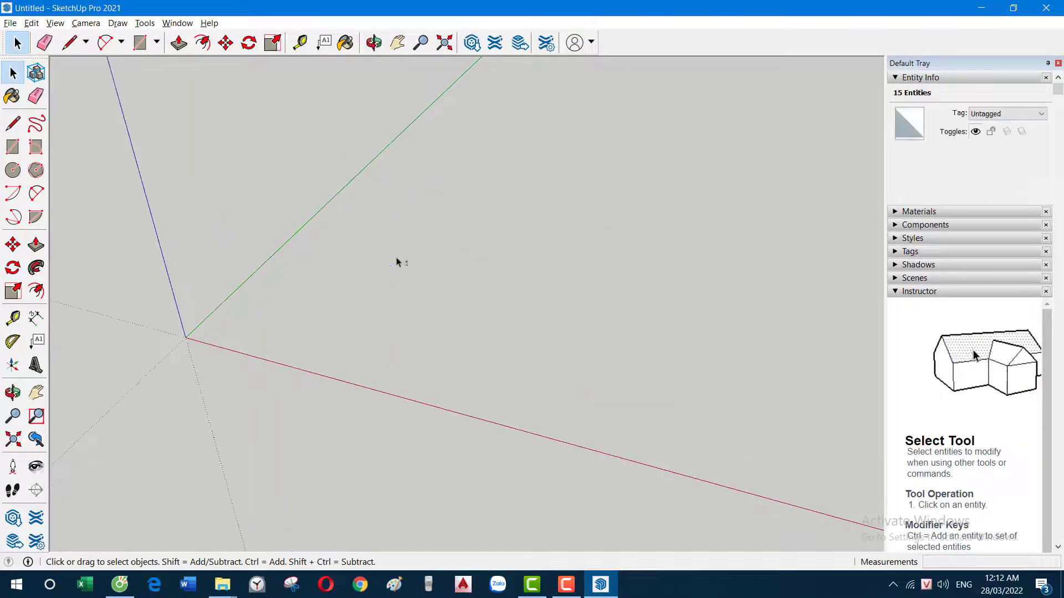
pyautogui.moveTo(399, 261)
pyautogui.mouseDown(button='middle')
pyautogui.moveTo(470, 230)
pyautogui.moveTo(427, 240)
pyautogui.mouseUp(button='middle')
pyautogui.hotkey('alt', 'Tab')
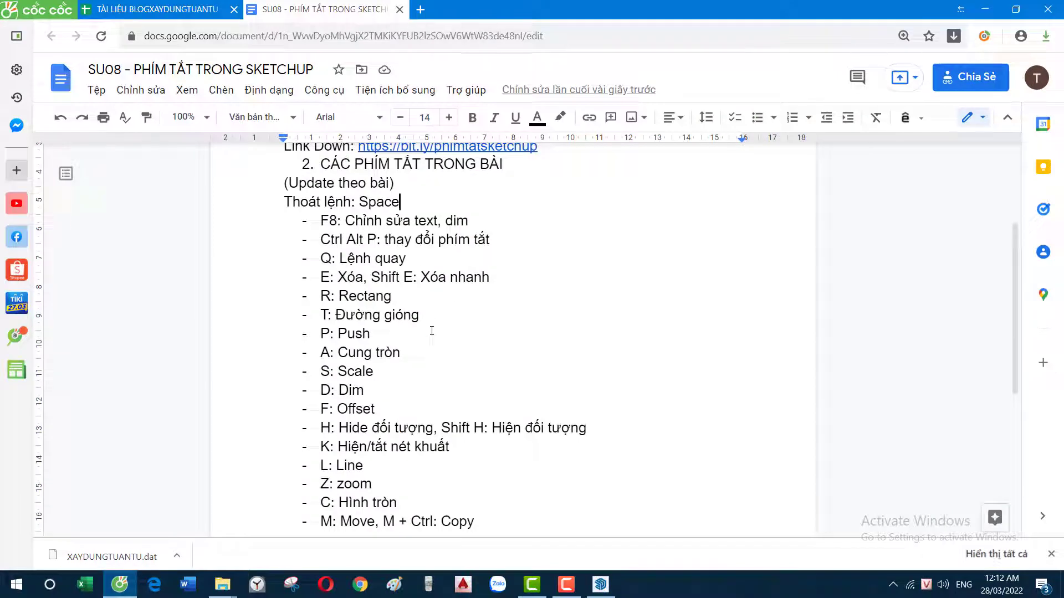
pyautogui.hotkey('alt', 'Tab')
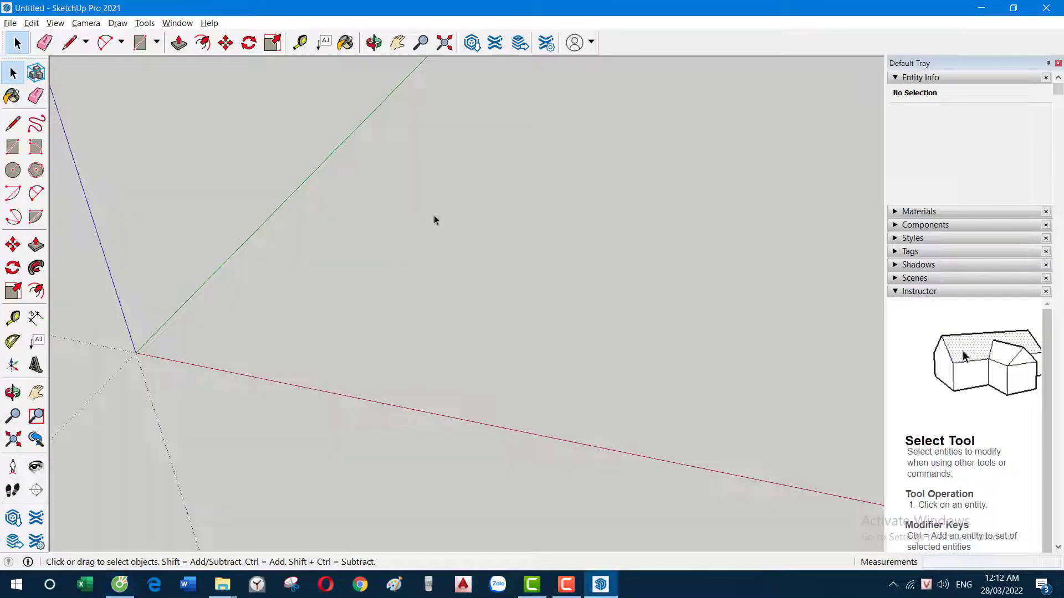
# Draw a large rectangle across the empty view
pyautogui.moveTo(434, 221)
pyautogui.mouseDown(button='middle')
pyautogui.moveTo(463, 221)
pyautogui.moveTo(187, 333)
pyautogui.moveTo(301, 307)
pyautogui.mouseUp(button='middle')
pyautogui.press('space')
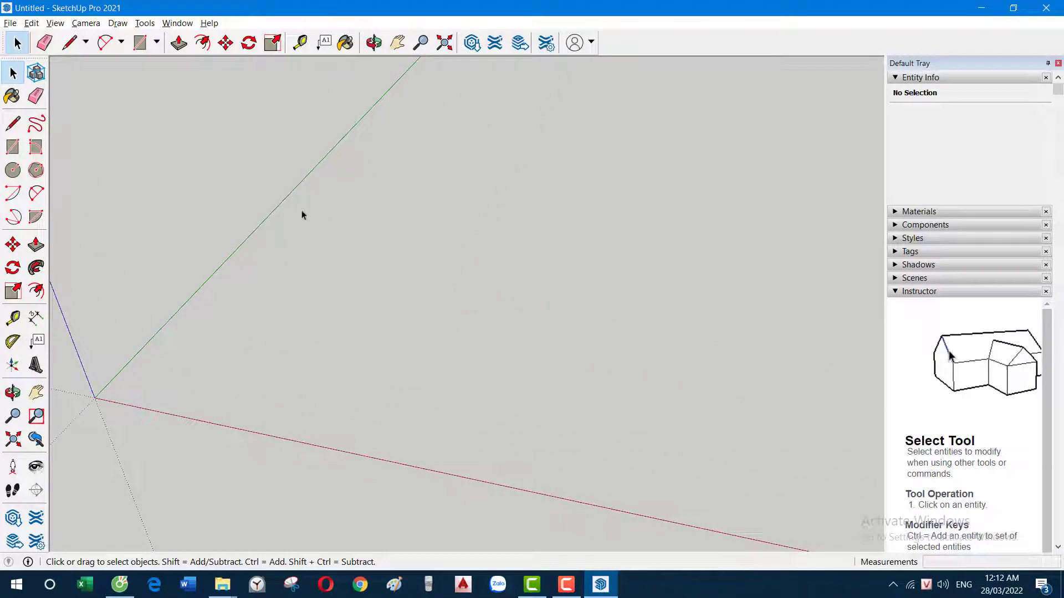
pyautogui.press('r')
pyautogui.click(318, 188)
pyautogui.click(762, 401)
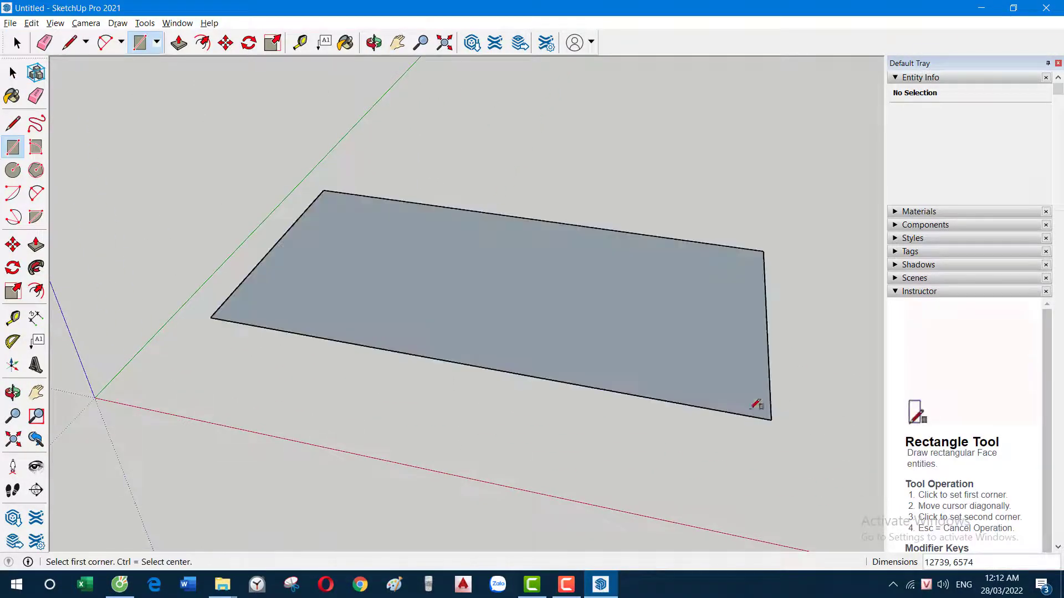
pyautogui.moveTo(762, 402)
pyautogui.mouseDown(button='middle')
pyautogui.moveTo(628, 408)
pyautogui.moveTo(549, 325)
pyautogui.moveTo(522, 422)
pyautogui.moveTo(484, 261)
pyautogui.moveTo(470, 98)
pyautogui.mouseUp(button='middle')
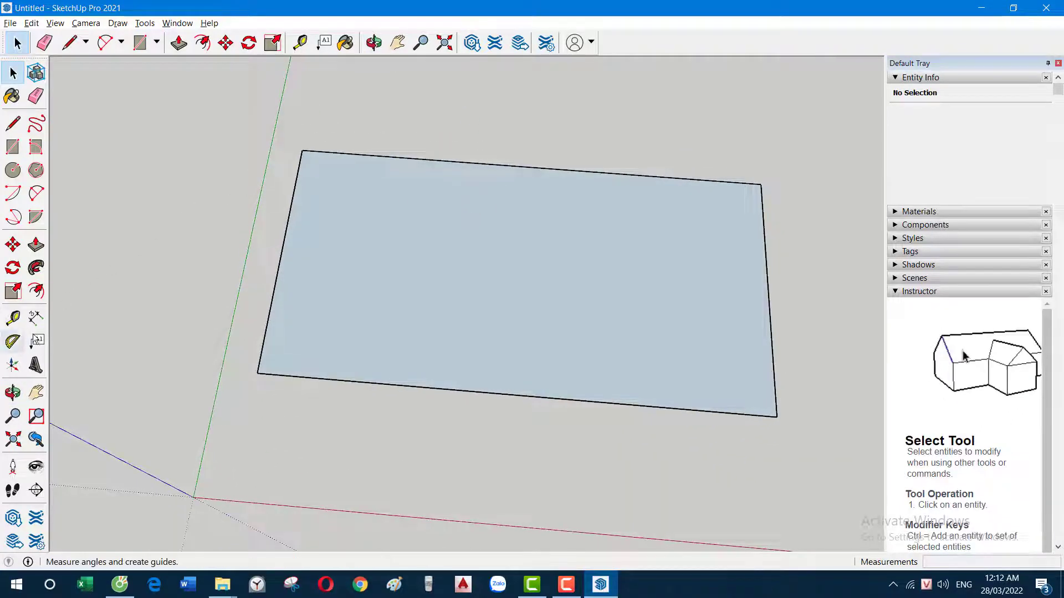
# Pull three Tape Measure guides off the left edge and two parallel to the top edge
pyautogui.click(13, 317)
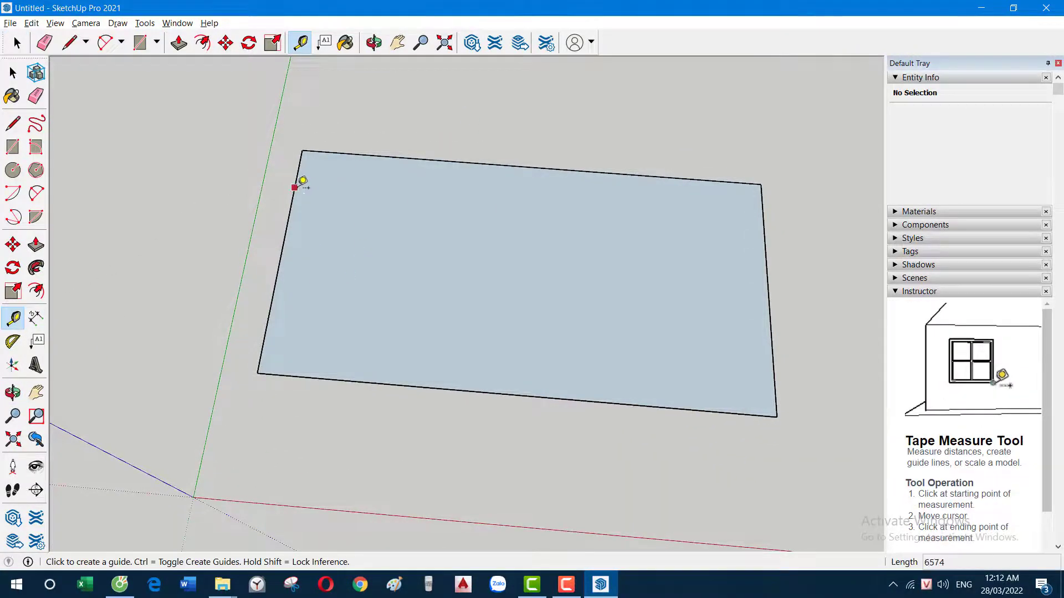
pyautogui.click(271, 182)
pyautogui.click(387, 197)
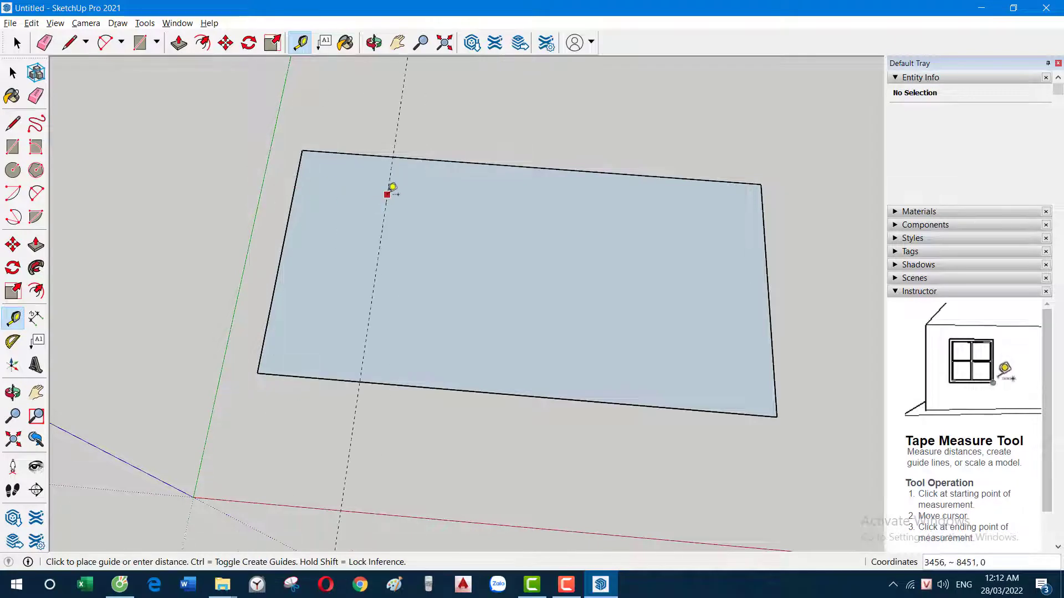
pyautogui.click(527, 216)
pyautogui.click(641, 252)
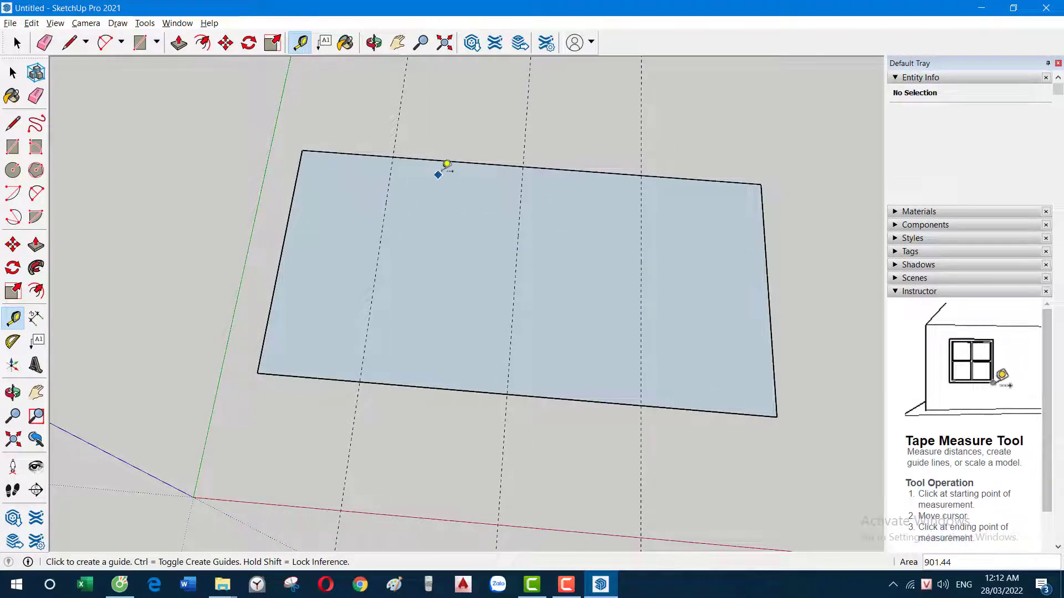
pyautogui.click(448, 160)
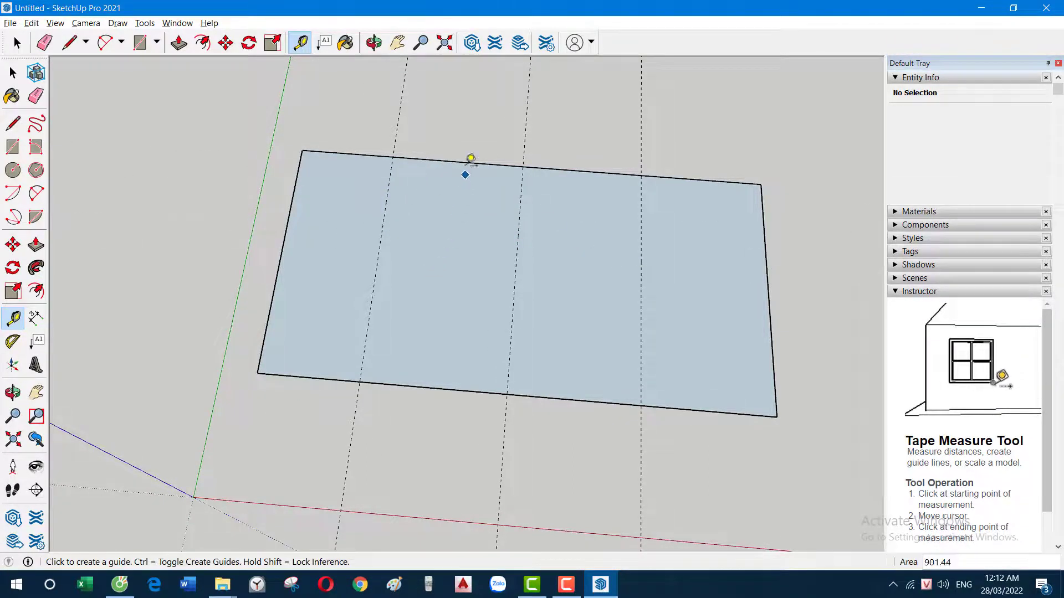
pyautogui.click(354, 149)
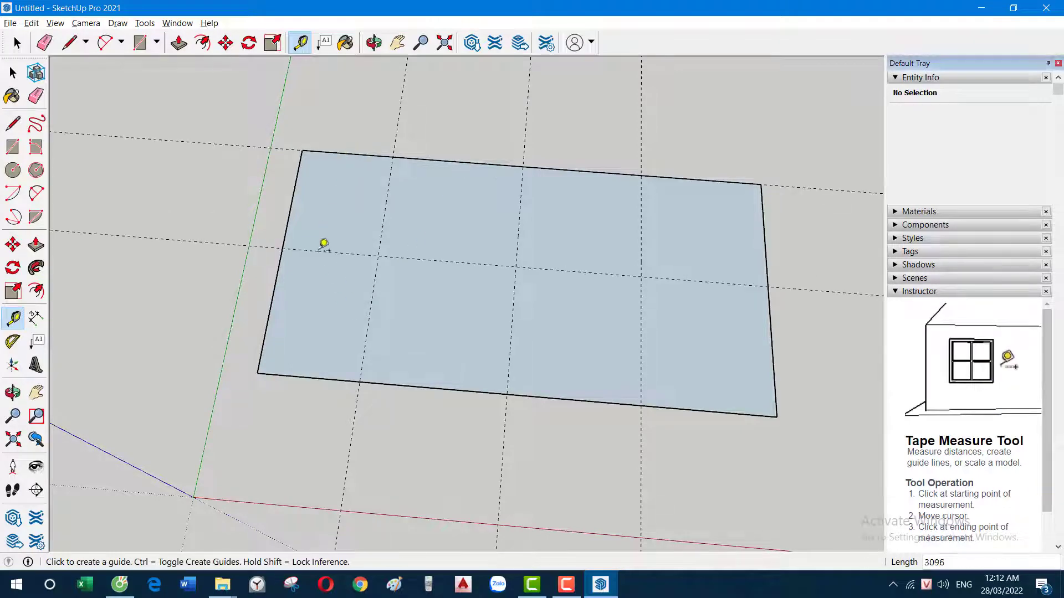
pyautogui.click(321, 242)
# Select the gridded rectangle, then clear the selection and adjust the view
pyautogui.press('space')
pyautogui.moveTo(321, 242)
pyautogui.mouseDown(button='middle')
pyautogui.moveTo(256, 262)
pyautogui.moveTo(264, 216)
pyautogui.moveTo(206, 157)
pyautogui.mouseUp(button='middle')
pyautogui.moveTo(206, 157); pyautogui.dragTo(660, 411)
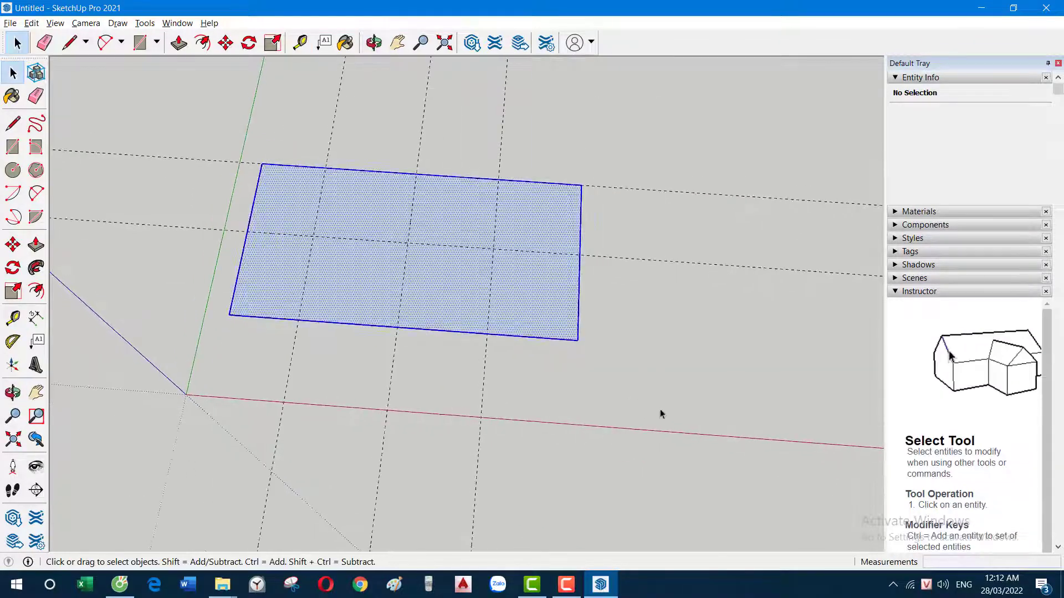
pyautogui.scroll(2, 349, 338)
pyautogui.click(211, 334)
pyautogui.moveTo(211, 340)
pyautogui.mouseDown(button='middle')
pyautogui.moveTo(249, 361)
pyautogui.moveTo(285, 324)
pyautogui.mouseUp(button='middle')
# Add three more guides parallel to the left edge, then return to the shortcut list
pyautogui.press('t')
pyautogui.click(227, 292)
pyautogui.click(280, 303)
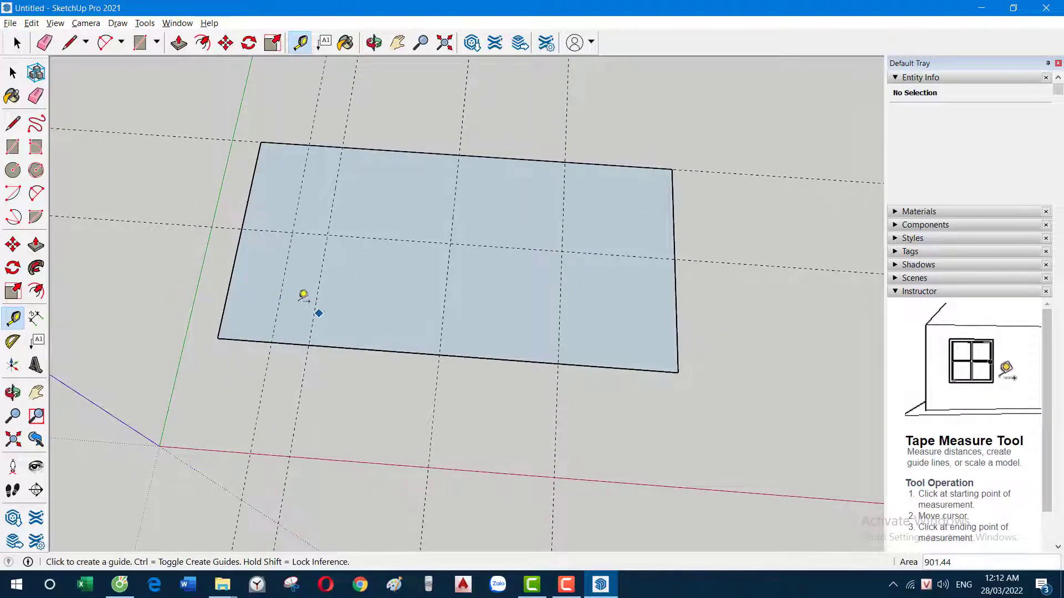
pyautogui.click(286, 273)
pyautogui.click(404, 288)
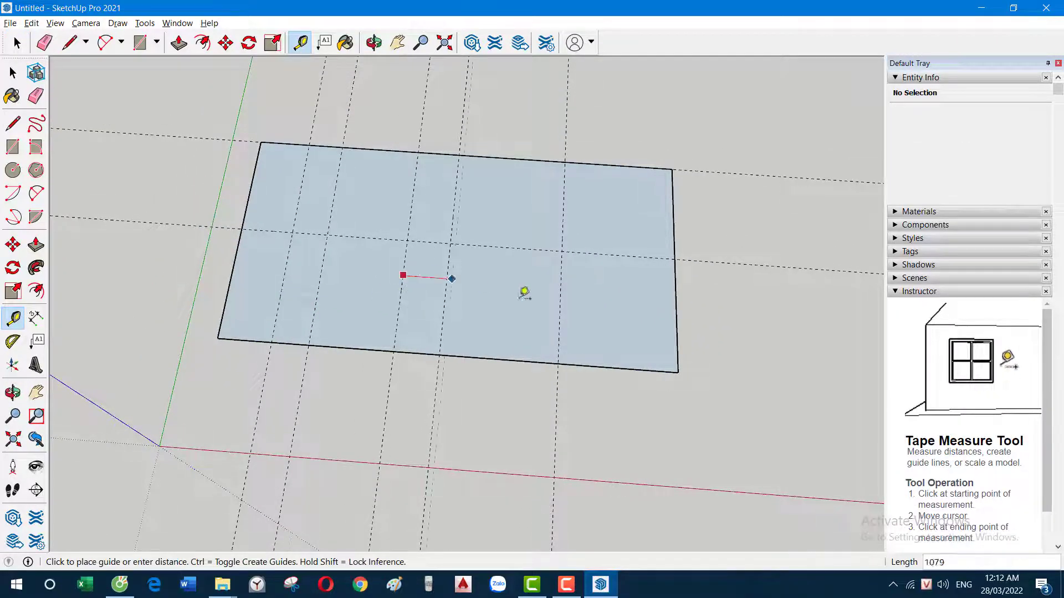
pyautogui.click(502, 293)
pyautogui.click(560, 296)
pyautogui.click(504, 268)
pyautogui.press('space')
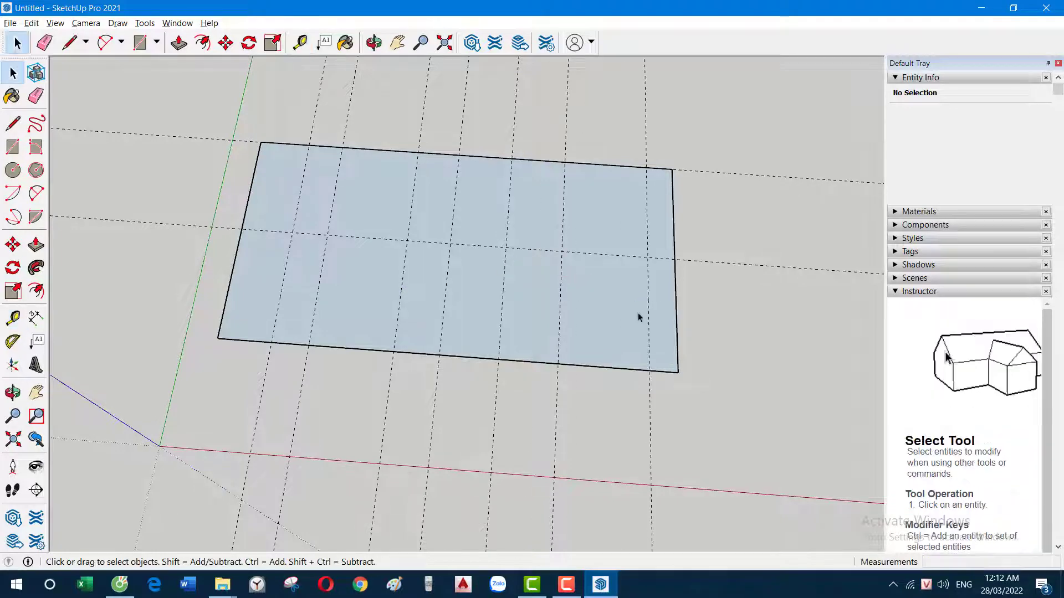
pyautogui.hotkey('alt', 'Tab')
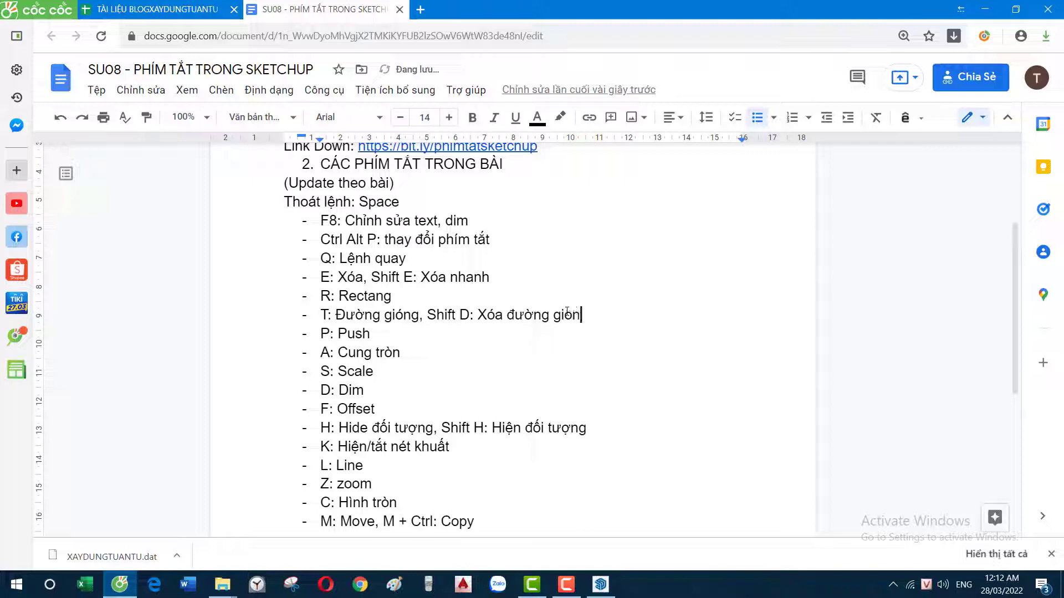
# Replace 'Shift' with 'Ctrl' in the T: line's guide-deletion shortcut
pyautogui.hotkey('alt', 'Tab')
pyautogui.moveTo(634, 311)
pyautogui.mouseDown(button='middle')
pyautogui.moveTo(728, 325)
pyautogui.moveTo(727, 395)
pyautogui.mouseUp(button='middle')
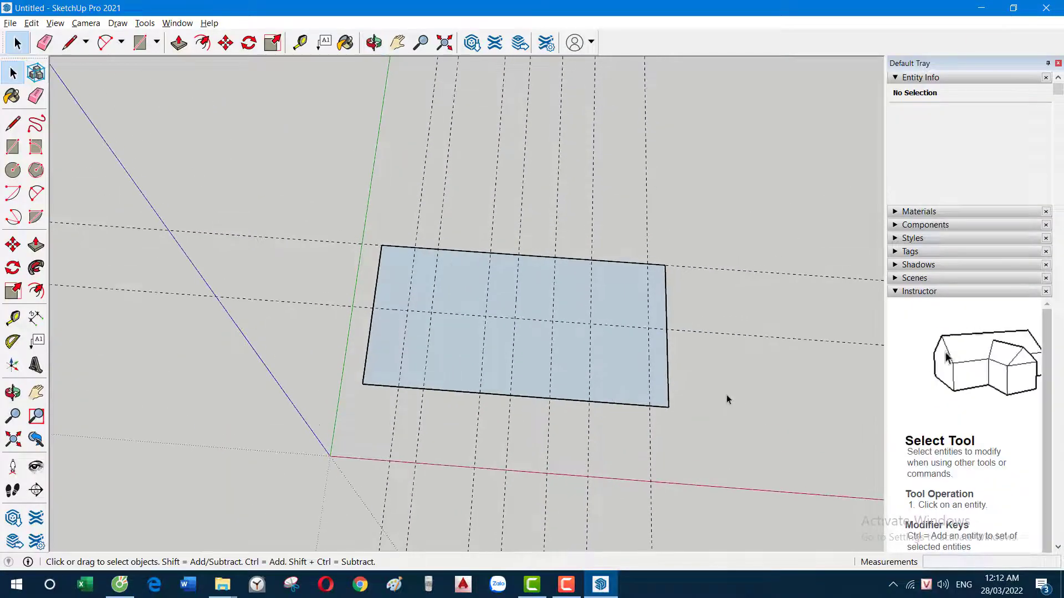
pyautogui.hotkey('alt', 'Tab')
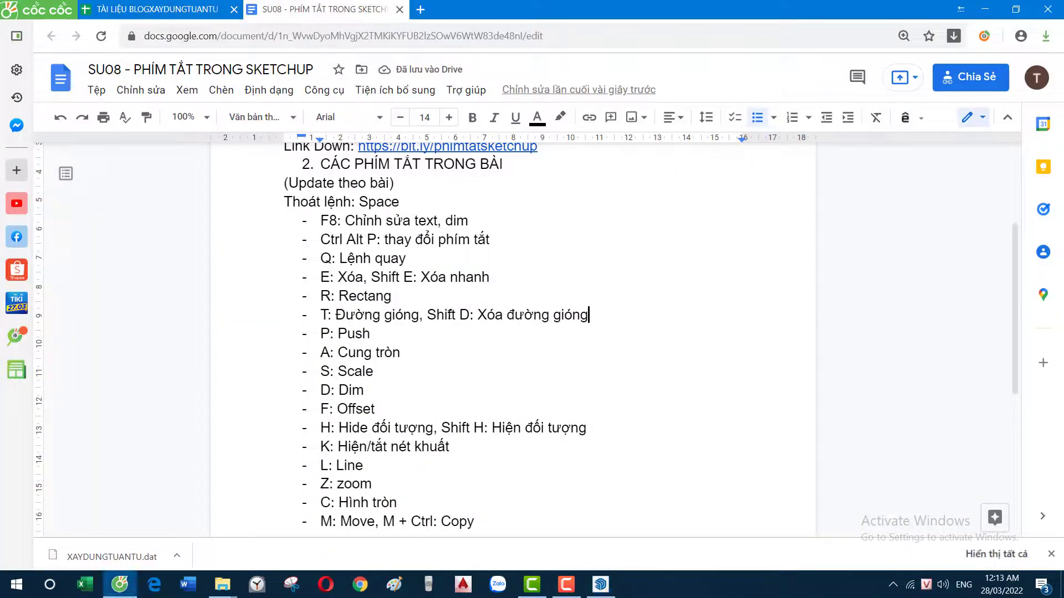
pyautogui.moveTo(455, 316); pyautogui.dragTo(430, 315)
pyautogui.write('C')
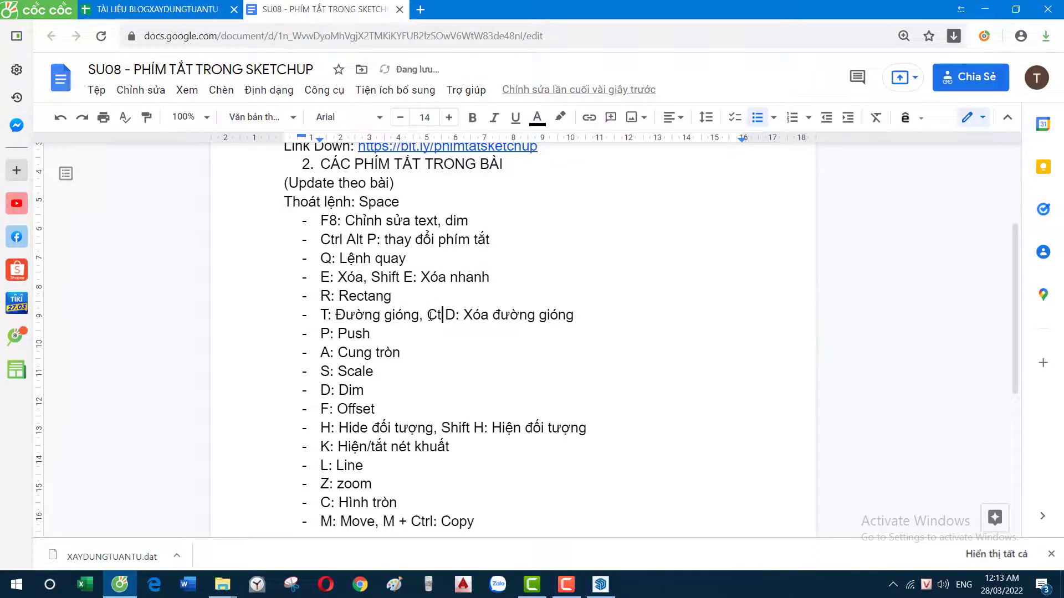
pyautogui.write('trl')
pyautogui.hotkey('alt', 'Tab')
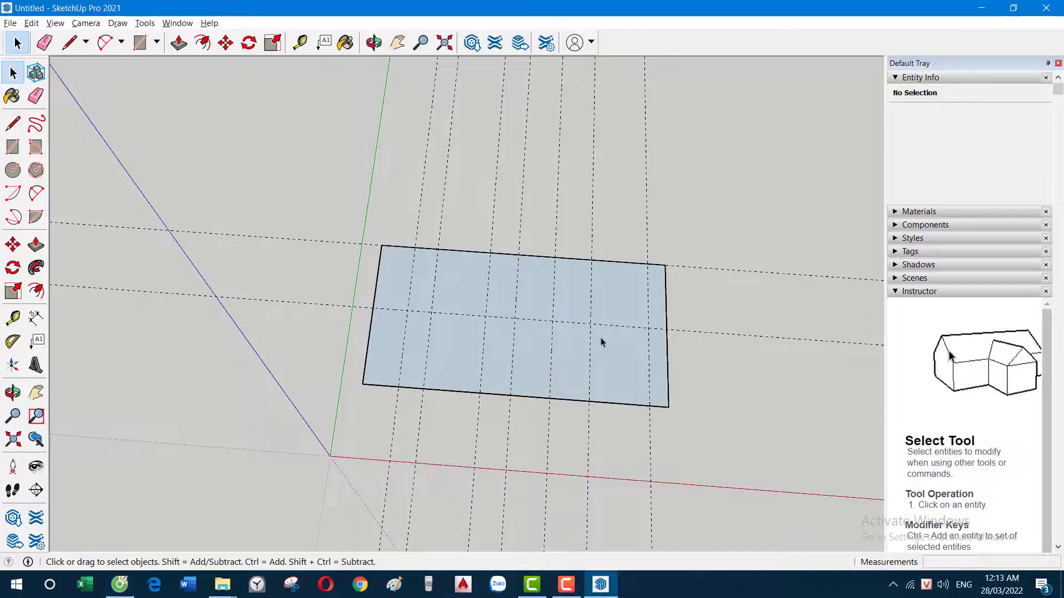
# Remove every guide line with Edit > Delete Guides, then check the shortcut list
pyautogui.moveTo(603, 342)
pyautogui.mouseDown(button='middle')
pyautogui.moveTo(444, 230)
pyautogui.moveTo(380, 244)
pyautogui.mouseUp(button='middle')
pyautogui.scroll(2, 387, 245)
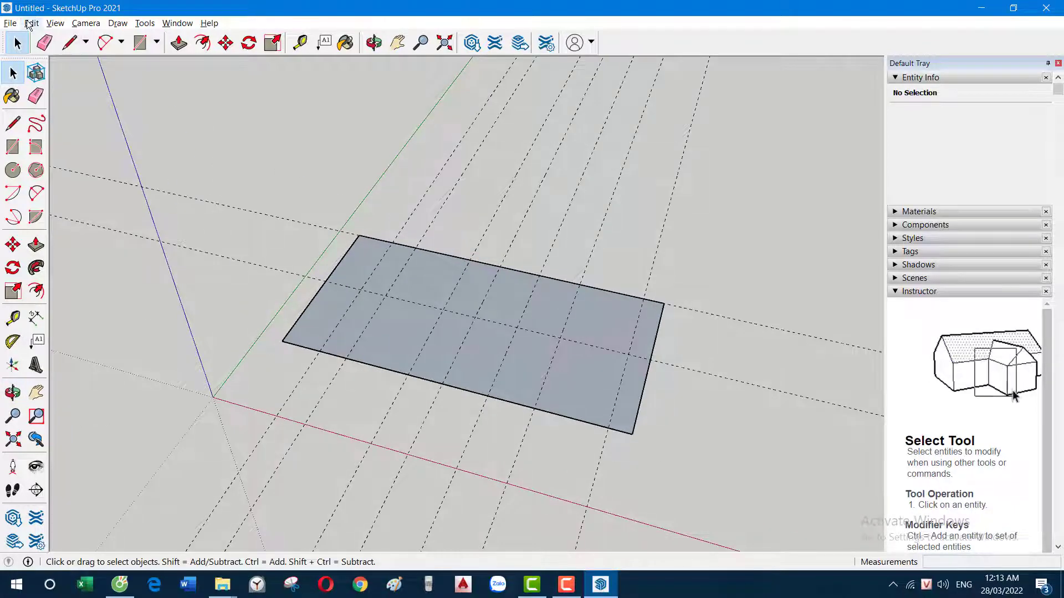
pyautogui.click(28, 25)
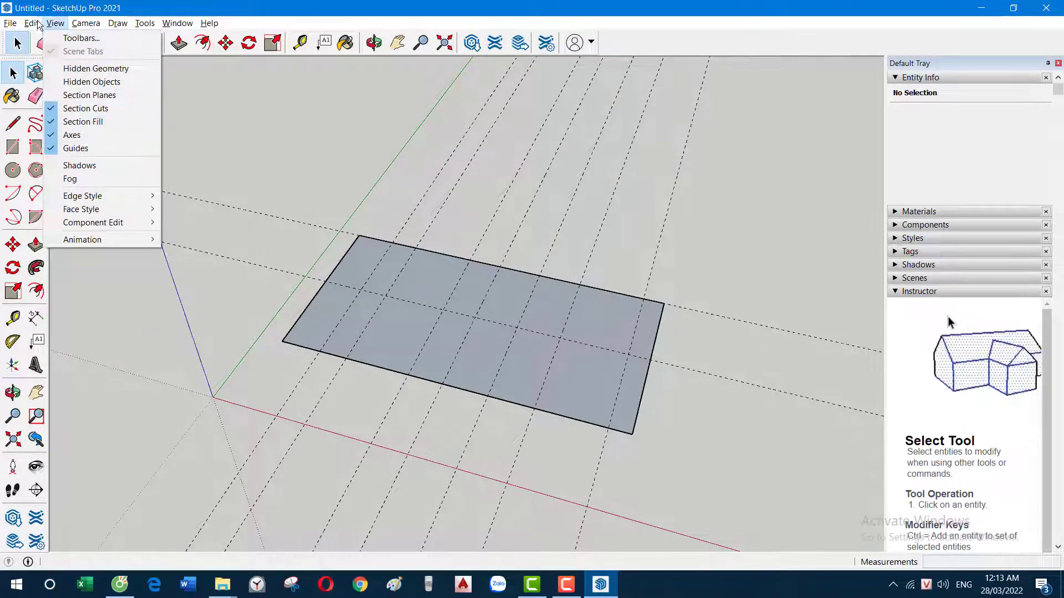
pyautogui.click(398, 140)
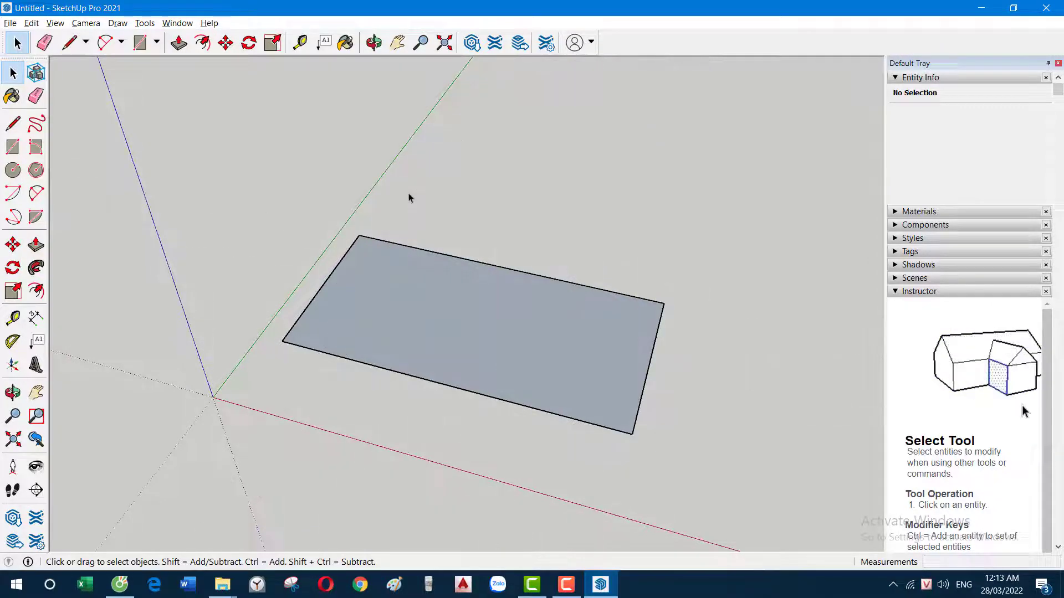
pyautogui.hotkey('alt', 'Tab')
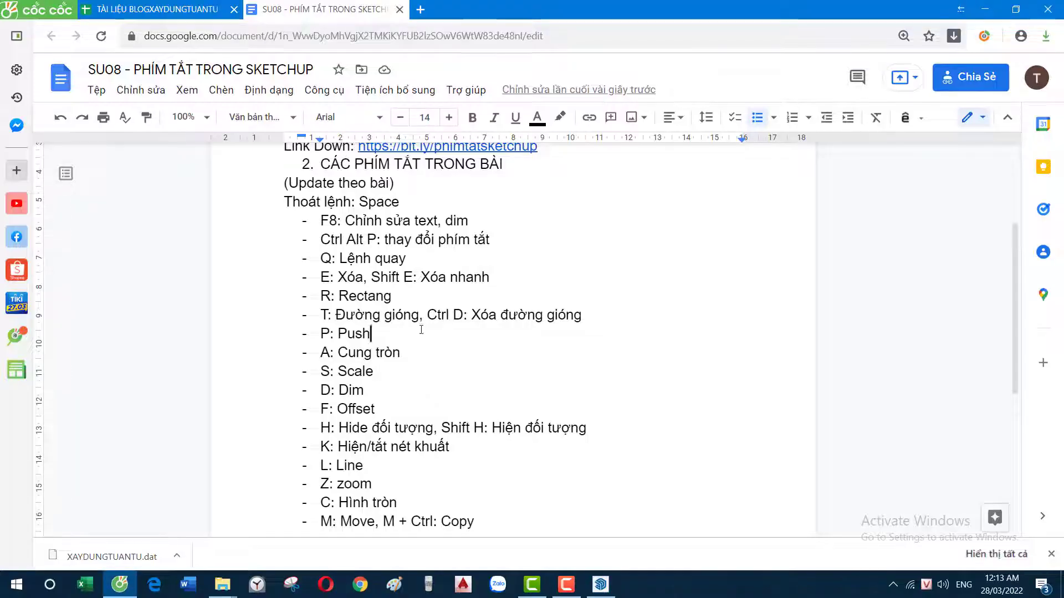
# Push/pull the rectangle up into a box, retrying after a cancelled first pull
pyautogui.hotkey('alt', 'Tab')
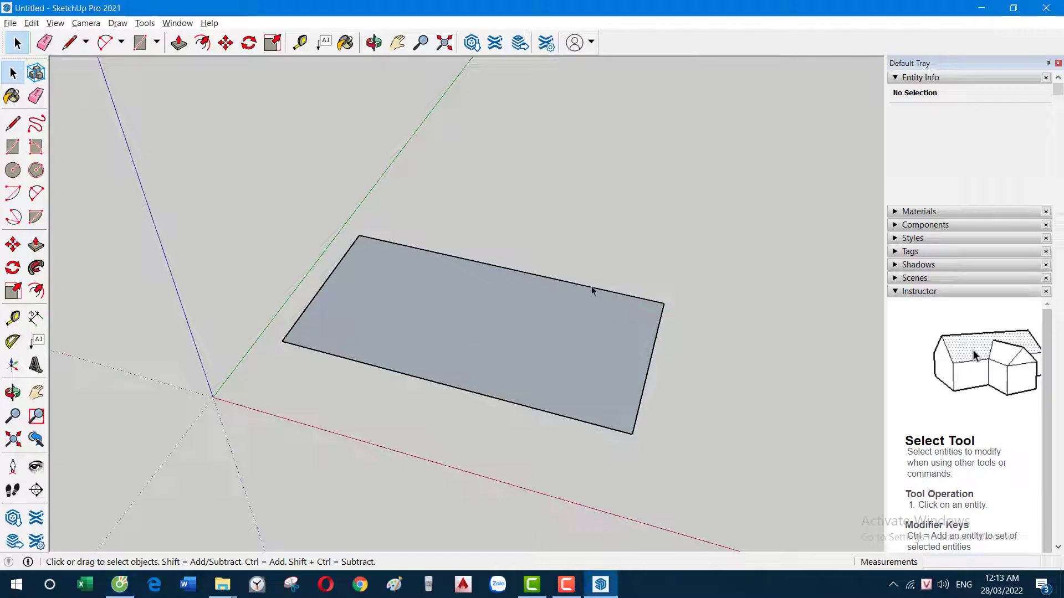
pyautogui.moveTo(593, 290)
pyautogui.mouseDown(button='middle')
pyautogui.moveTo(546, 273)
pyautogui.moveTo(610, 287)
pyautogui.moveTo(635, 322)
pyautogui.moveTo(541, 244)
pyautogui.mouseUp(button='middle')
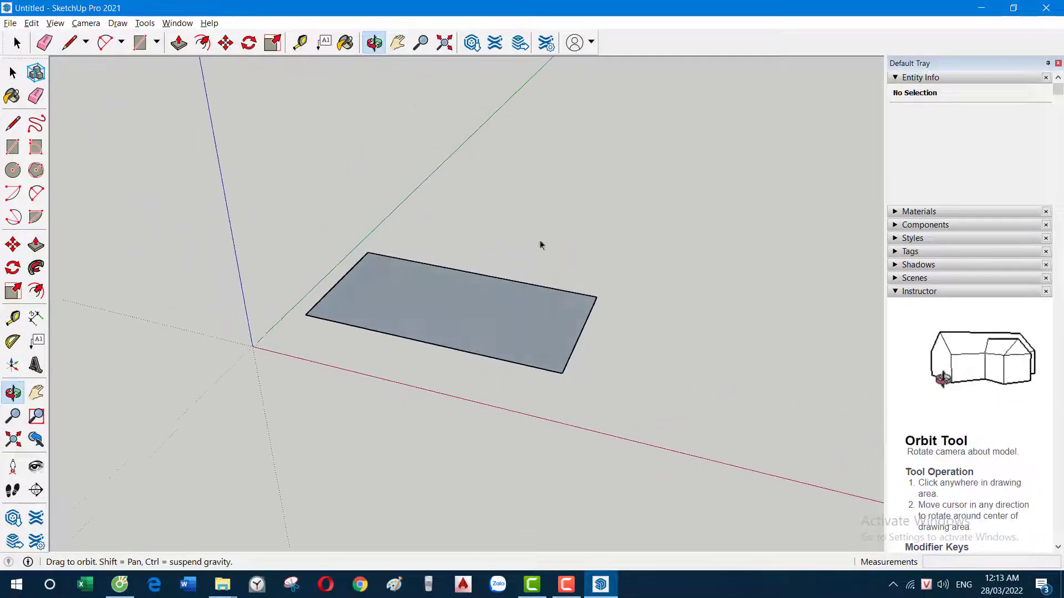
pyautogui.click(38, 250)
pyautogui.moveTo(451, 300); pyautogui.dragTo(432, 177)
pyautogui.press('Escape')
pyautogui.press('space')
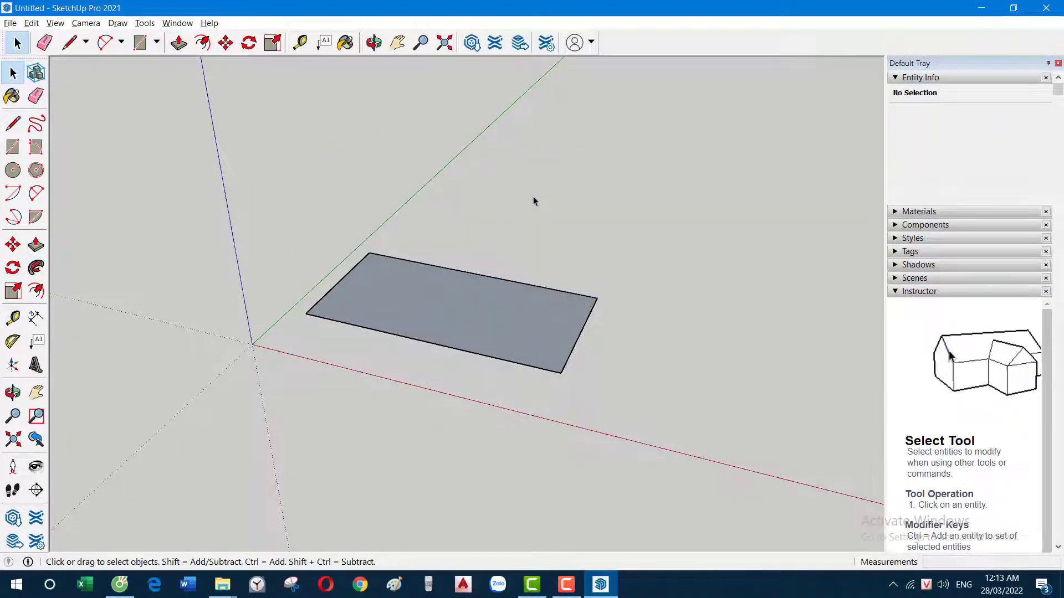
pyautogui.press('p')
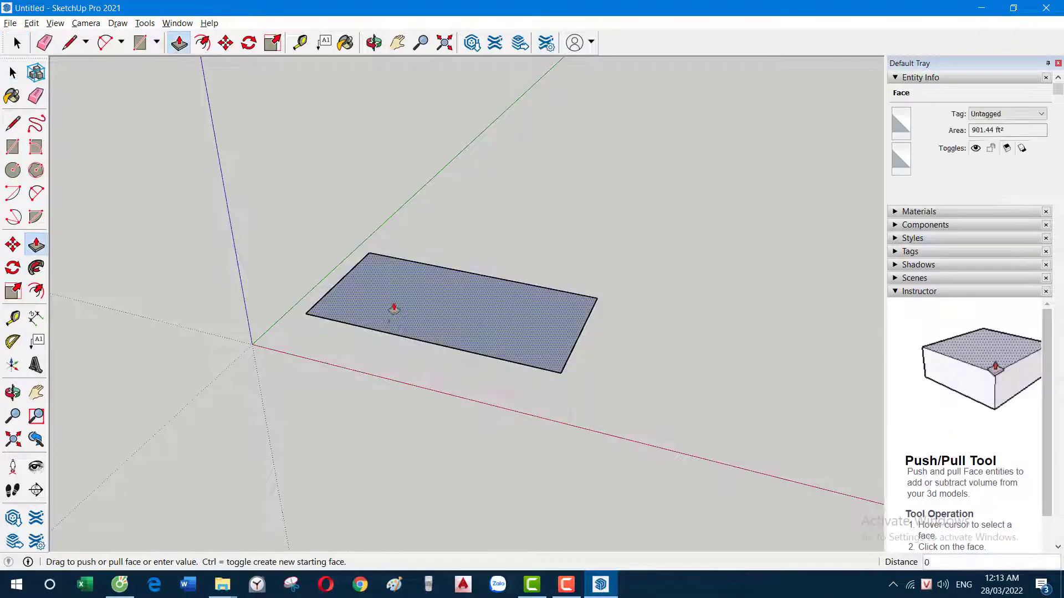
pyautogui.moveTo(394, 308); pyautogui.dragTo(408, 209)
pyautogui.moveTo(409, 210)
pyautogui.mouseDown(button='middle')
pyautogui.moveTo(397, 275)
pyautogui.moveTo(268, 203)
pyautogui.moveTo(344, 227)
pyautogui.mouseUp(button='middle')
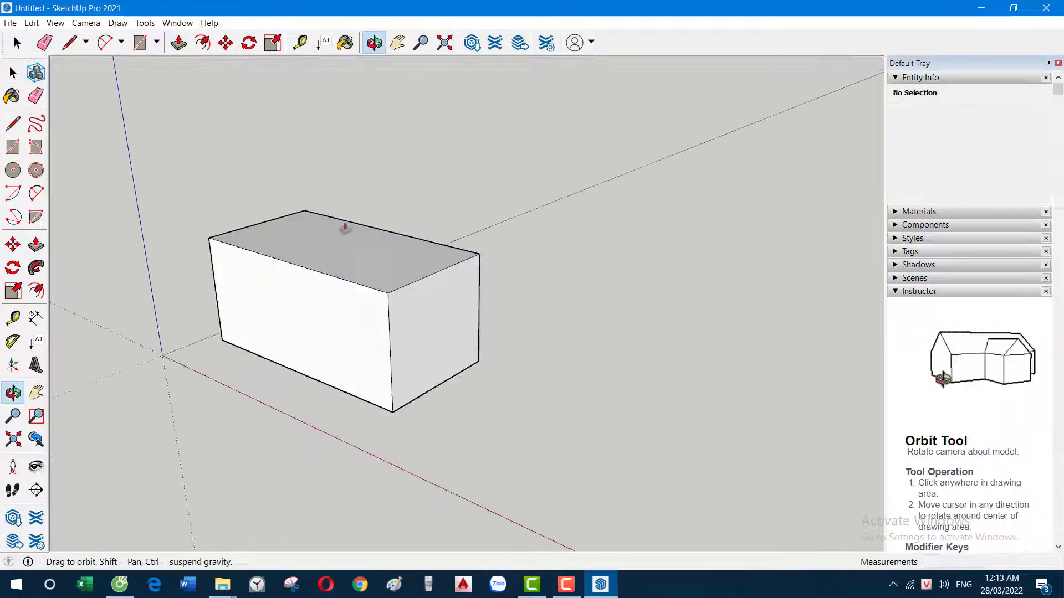
pyautogui.moveTo(134, 226)
pyautogui.mouseDown(button='middle')
pyautogui.moveTo(209, 261)
pyautogui.moveTo(219, 235)
pyautogui.mouseUp(button='middle')
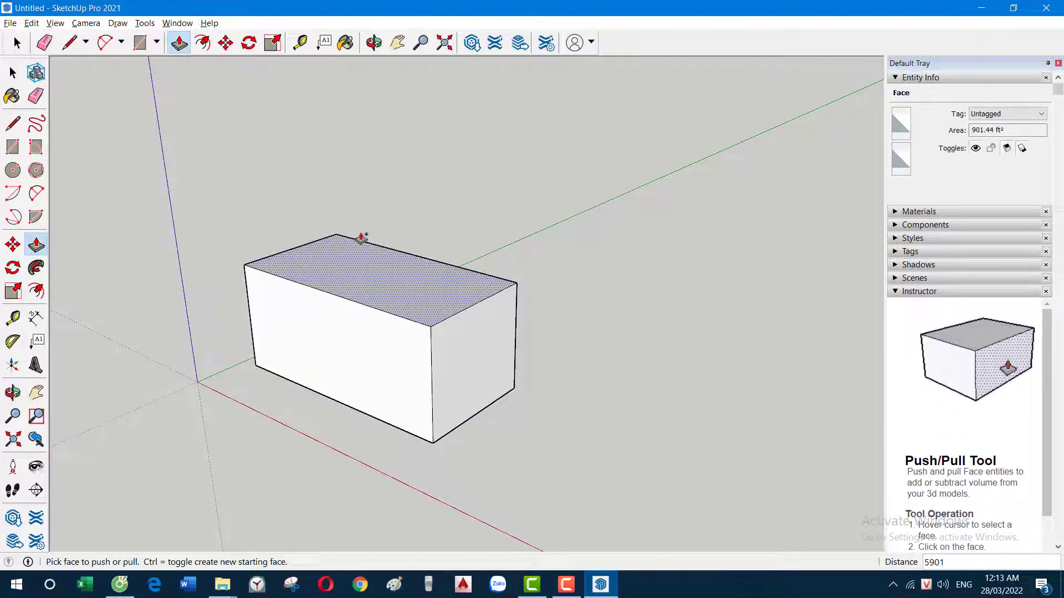
# Raise the box's top face and extrude its side and front faces into a stepped block
pyautogui.moveTo(381, 284)
pyautogui.mouseDown()
pyautogui.moveTo(386, 148)
pyautogui.moveTo(420, 209)
pyautogui.mouseUp()
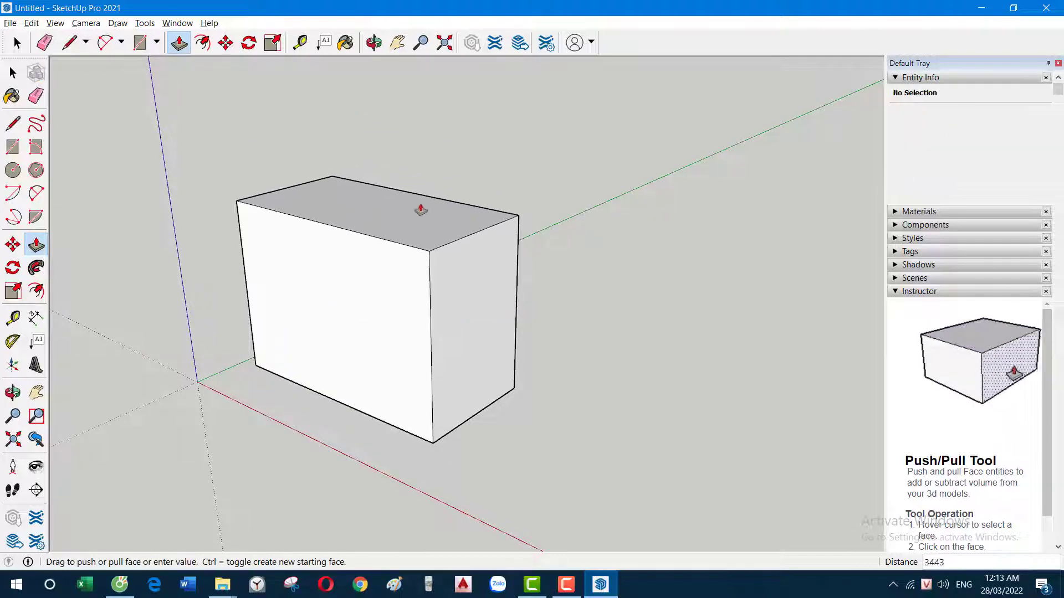
pyautogui.press('space')
pyautogui.press('p')
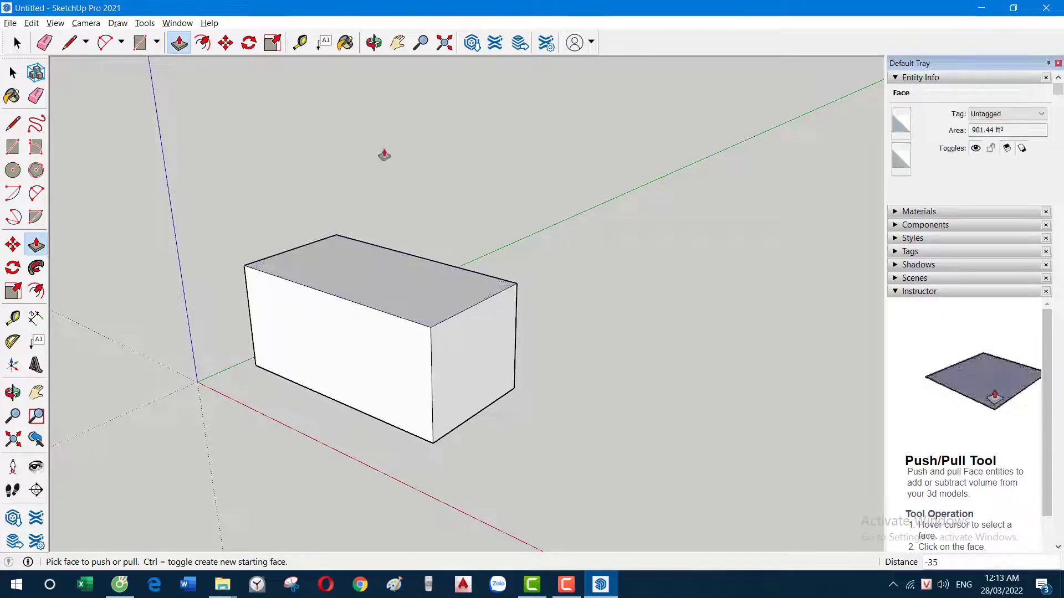
pyautogui.moveTo(340, 273)
pyautogui.mouseDown()
pyautogui.moveTo(404, 181)
pyautogui.moveTo(455, 143)
pyautogui.moveTo(423, 310)
pyautogui.moveTo(287, 230)
pyautogui.moveTo(536, 311)
pyautogui.moveTo(244, 247)
pyautogui.moveTo(385, 254)
pyautogui.moveTo(406, 161)
pyautogui.mouseUp()
pyautogui.moveTo(406, 161)
pyautogui.mouseDown(button='middle')
pyautogui.moveTo(456, 261)
pyautogui.moveTo(417, 218)
pyautogui.moveTo(457, 297)
pyautogui.moveTo(608, 216)
pyautogui.mouseUp(button='middle')
pyautogui.click(458, 296)
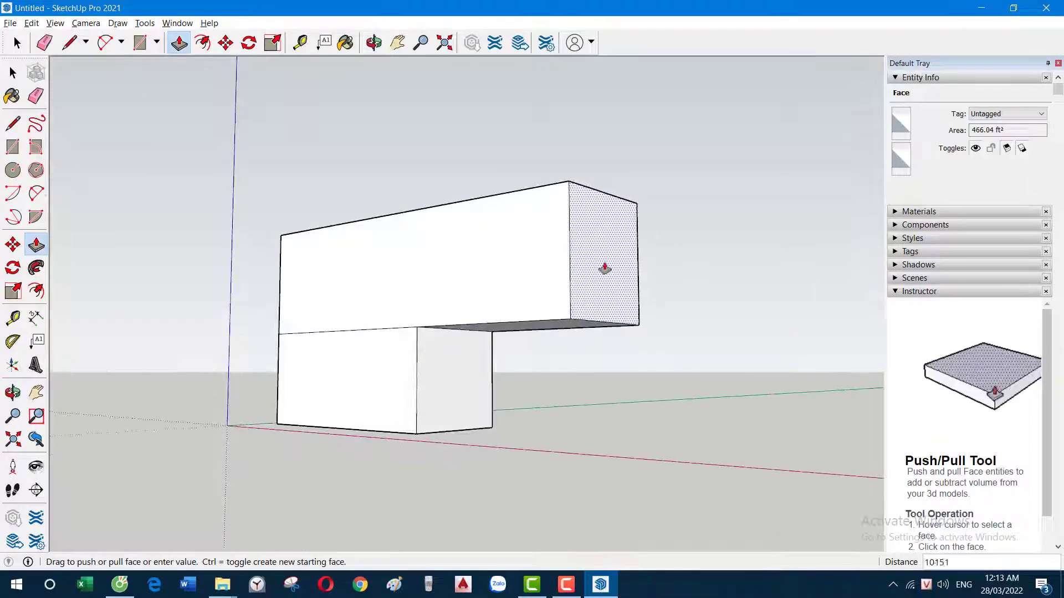
pyautogui.click(610, 268)
pyautogui.moveTo(494, 256)
pyautogui.mouseDown(button='middle')
pyautogui.moveTo(290, 237)
pyautogui.moveTo(380, 280)
pyautogui.moveTo(430, 349)
pyautogui.mouseUp(button='middle')
pyautogui.click(435, 347)
pyautogui.click(366, 188)
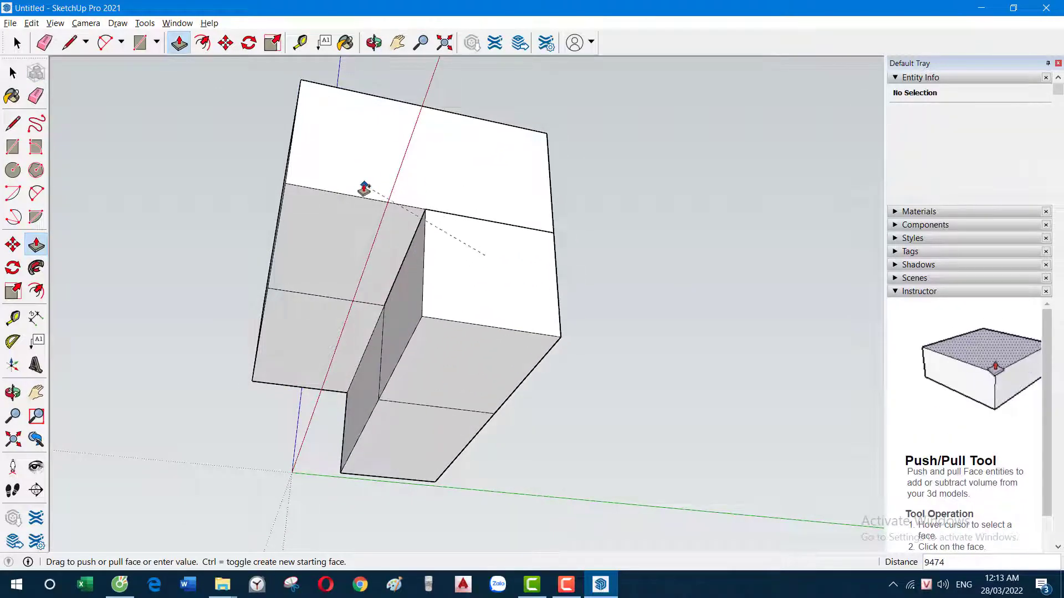
pyautogui.moveTo(366, 188)
pyautogui.mouseDown(button='middle')
pyautogui.moveTo(430, 221)
pyautogui.moveTo(369, 495)
pyautogui.moveTo(513, 301)
pyautogui.moveTo(361, 226)
pyautogui.mouseUp(button='middle')
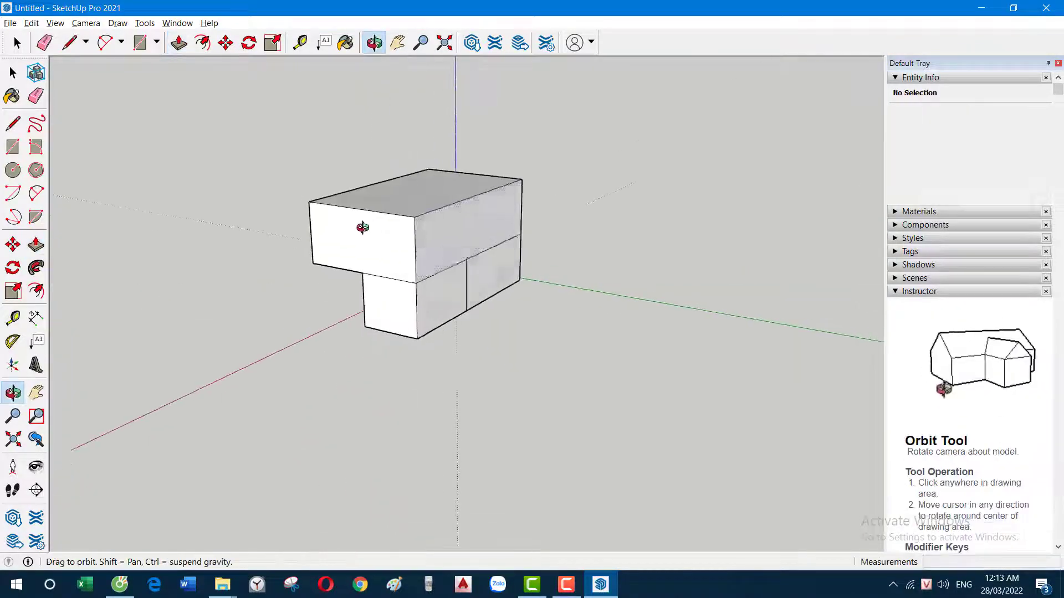
pyautogui.press('space')
pyautogui.moveTo(394, 266)
pyautogui.mouseDown(button='middle')
pyautogui.moveTo(601, 276)
pyautogui.moveTo(602, 315)
pyautogui.mouseUp(button='middle')
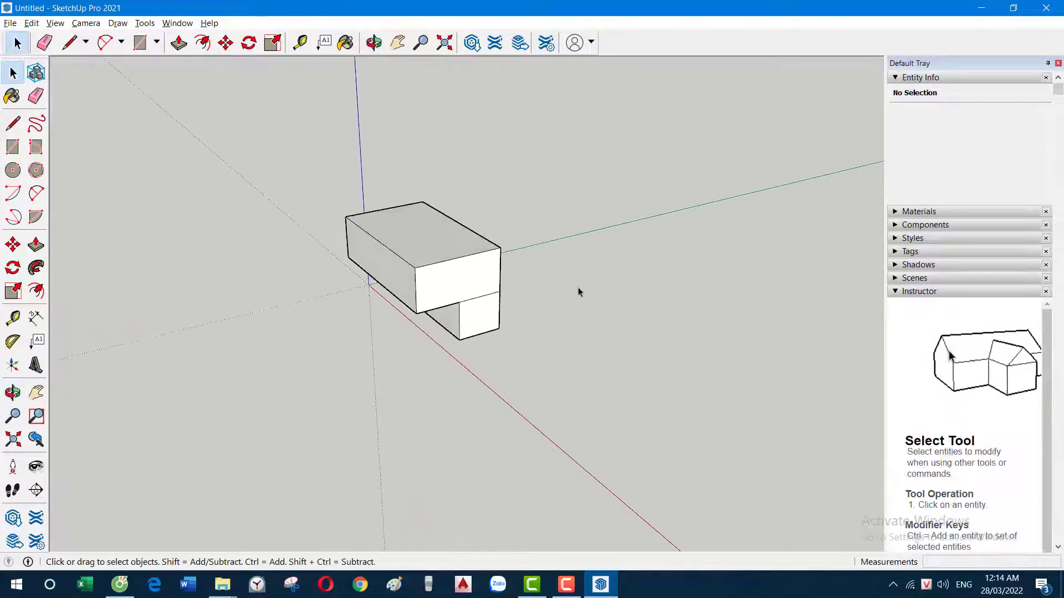
# Check the 'A: Cung tròn' line in the Google Docs shortcut list
pyautogui.hotkey('alt', 'Tab')
pyautogui.click(428, 355)
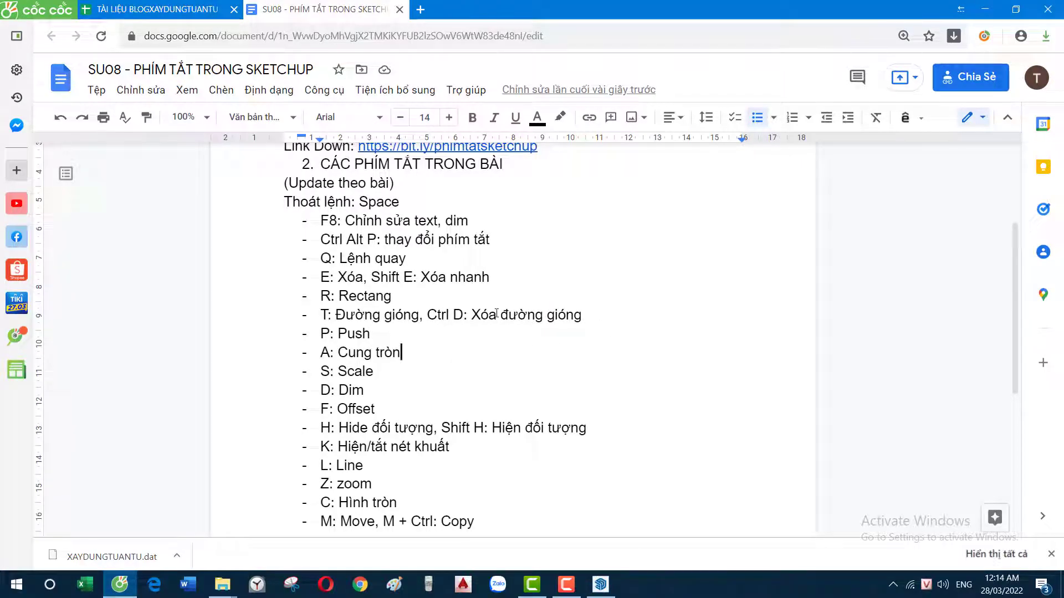
pyautogui.hotkey('alt', 'Tab')
# Select everything with Ctrl+A, delete it, and zoom back to the empty axes
pyautogui.hotkey('ctrl', 'a')
pyautogui.press('Delete')
pyautogui.moveTo(501, 242)
pyautogui.keyDown('shift'); pyautogui.mouseDown(button='middle')
pyautogui.moveTo(533, 292)
pyautogui.moveTo(427, 247)
pyautogui.moveTo(653, 259)
pyautogui.mouseUp(button='middle'); pyautogui.keyUp('shift')
pyautogui.press('z')
pyautogui.press('space')
pyautogui.hotkey('shift', 'z')
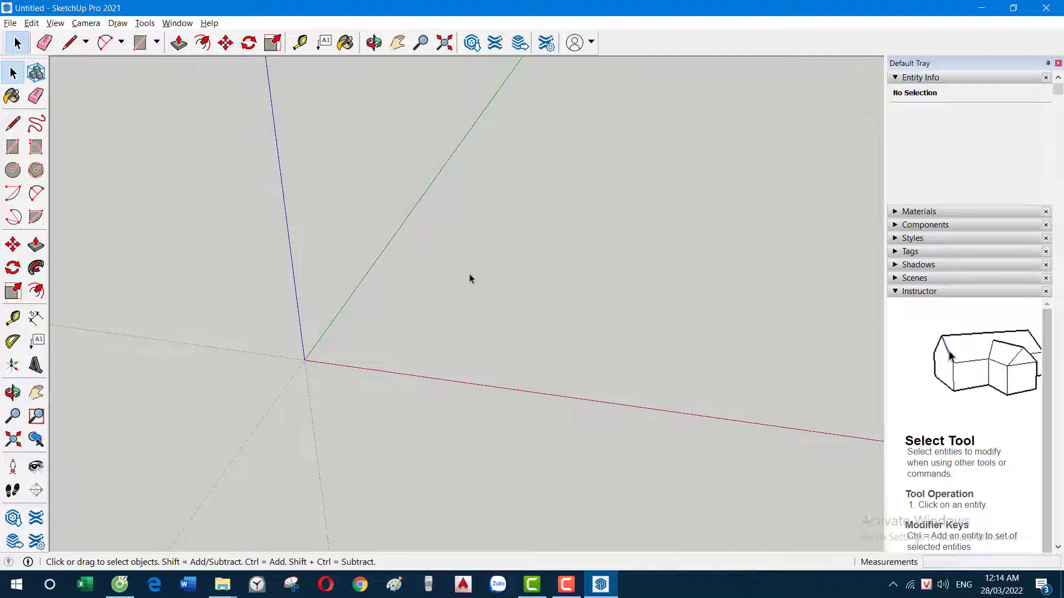
pyautogui.press('z')
pyautogui.press('space')
pyautogui.press('a')
pyautogui.click(419, 295)
pyautogui.click(621, 317)
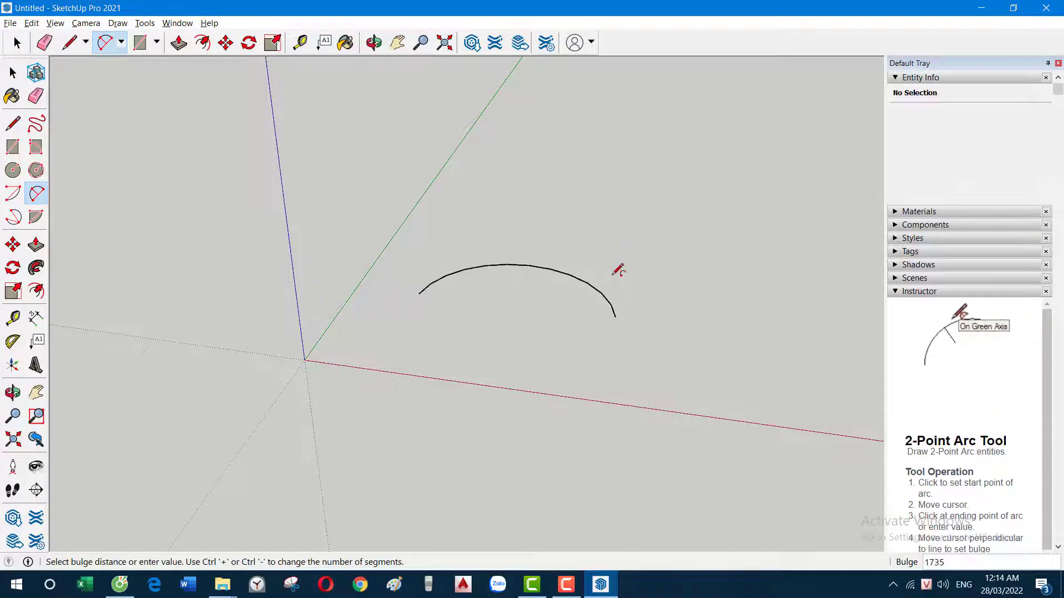
pyautogui.click(618, 269)
pyautogui.moveTo(617, 268)
pyautogui.mouseDown(button='middle')
pyautogui.moveTo(302, 349)
pyautogui.moveTo(478, 238)
pyautogui.mouseUp(button='middle')
pyautogui.click(465, 242)
pyautogui.click(711, 275)
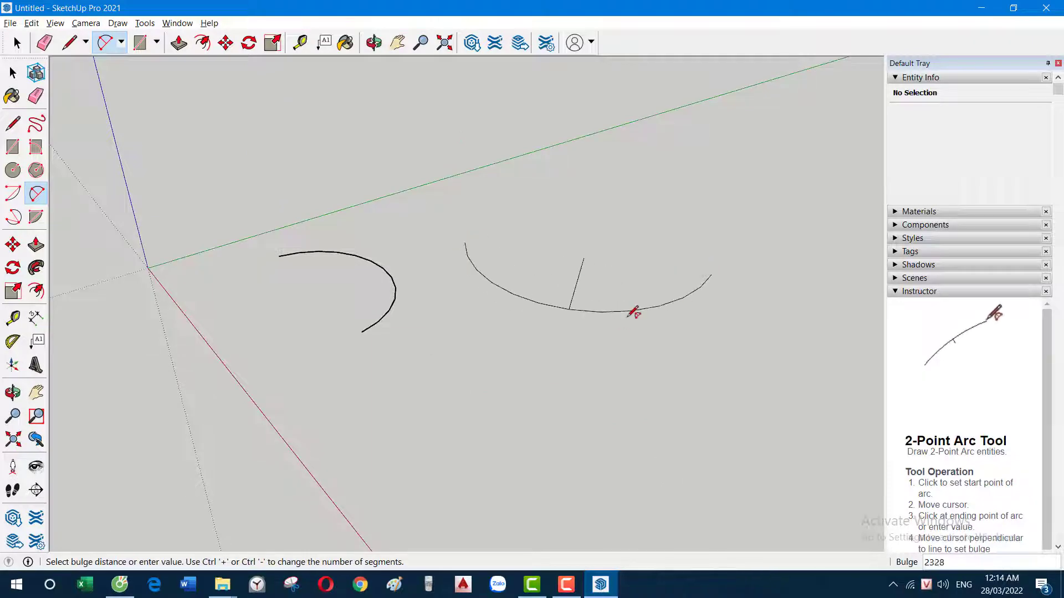
pyautogui.click(626, 311)
pyautogui.press('space')
pyautogui.moveTo(770, 132); pyautogui.dragTo(225, 325)
pyautogui.hotkey('alt', 'Tab')
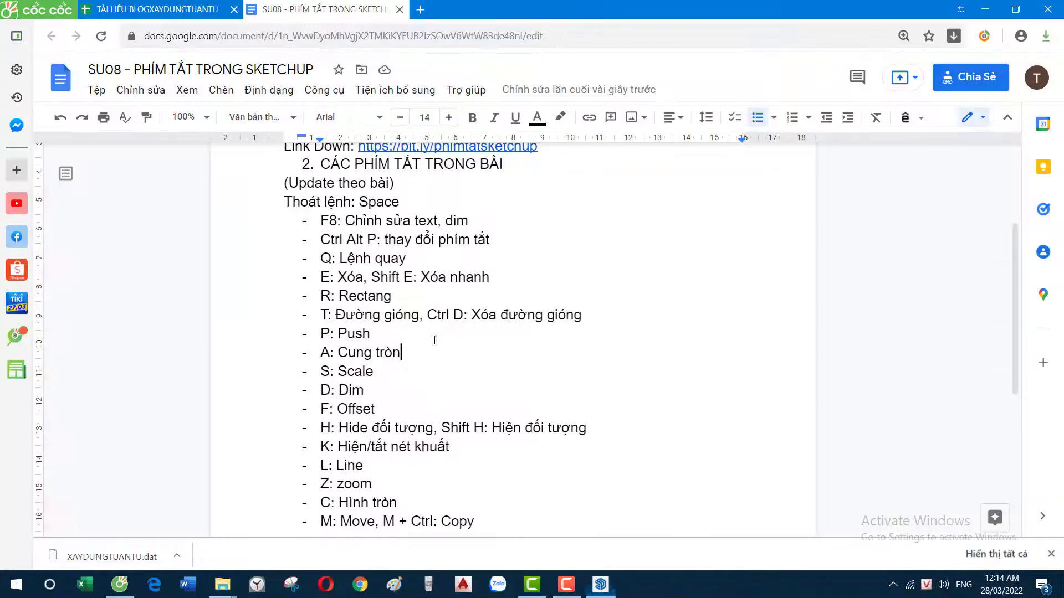
pyautogui.hotkey('alt', 'Tab')
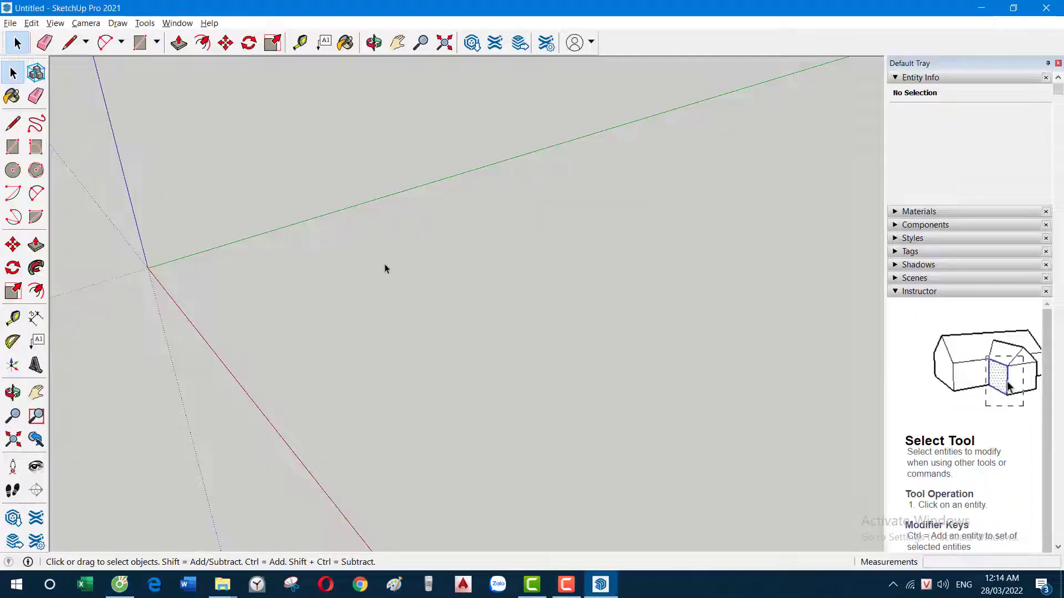
# Draw a rectangle, pull it up into a box, and group the box
pyautogui.press('r')
pyautogui.click(258, 265)
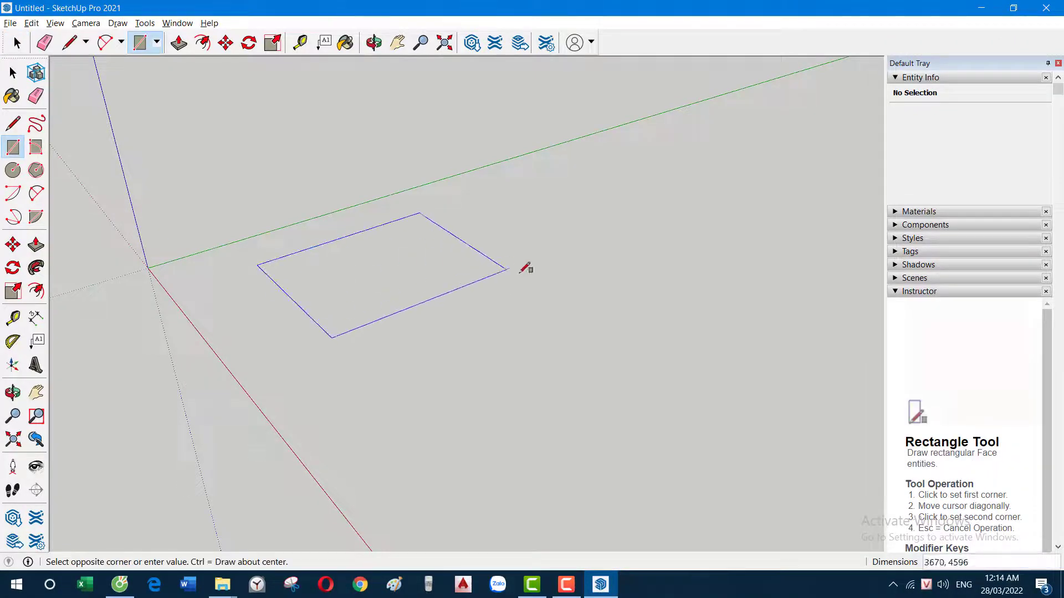
pyautogui.click(510, 291)
pyautogui.press('p')
pyautogui.moveTo(416, 290); pyautogui.dragTo(422, 247)
pyautogui.press('space')
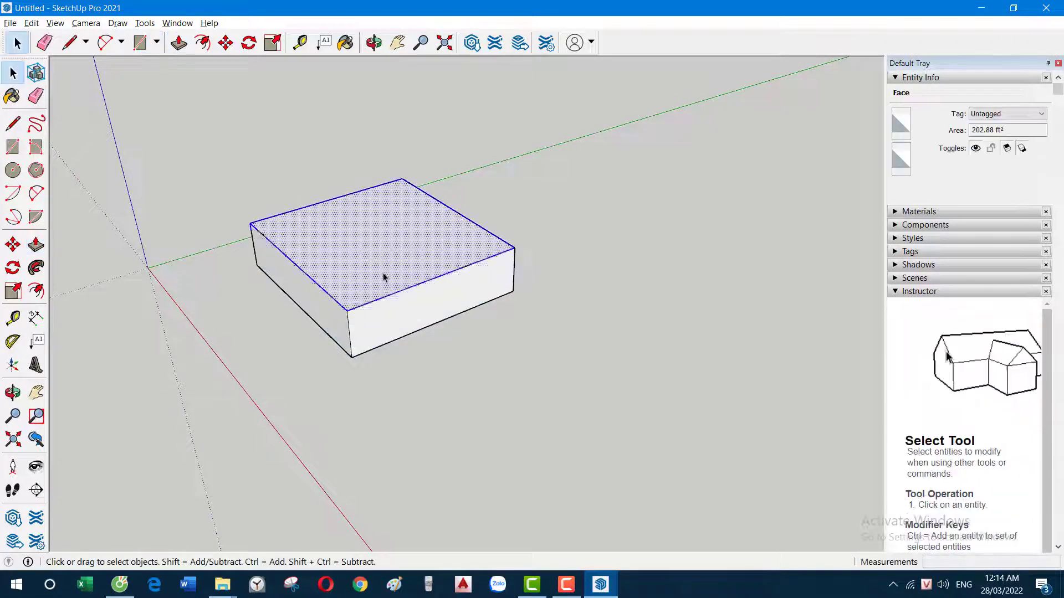
pyautogui.tripleClick(384, 277)
pyautogui.hotkey('ctrl', 'g')
pyautogui.moveTo(432, 273)
pyautogui.mouseDown(button='middle')
pyautogui.moveTo(418, 318)
pyautogui.moveTo(488, 262)
pyautogui.mouseUp(button='middle')
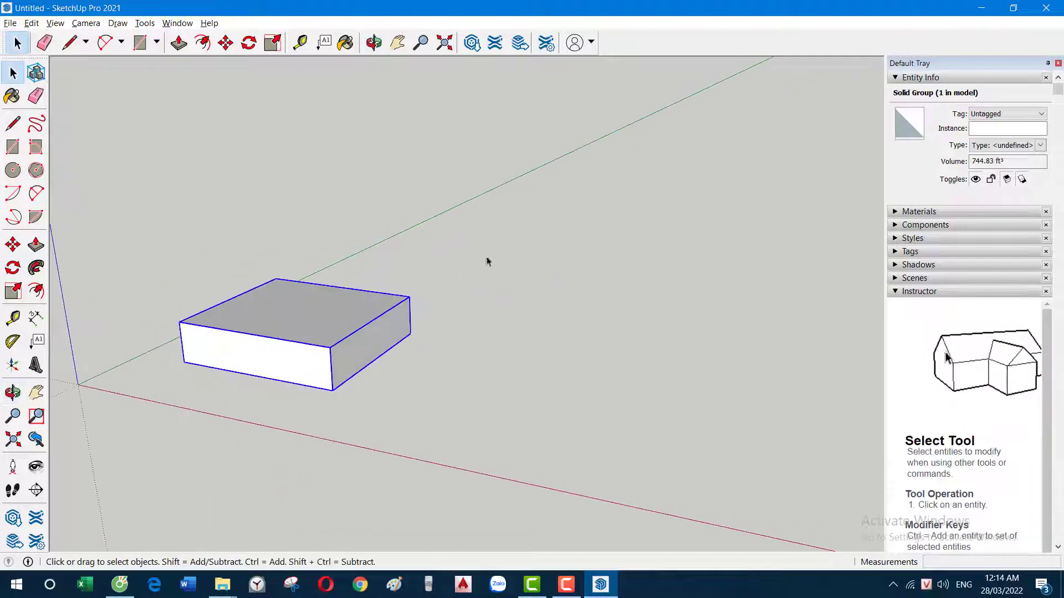
# Try scaling the box from a corner grip, then cancel and clear the selection
pyautogui.press('s')
pyautogui.press('space')
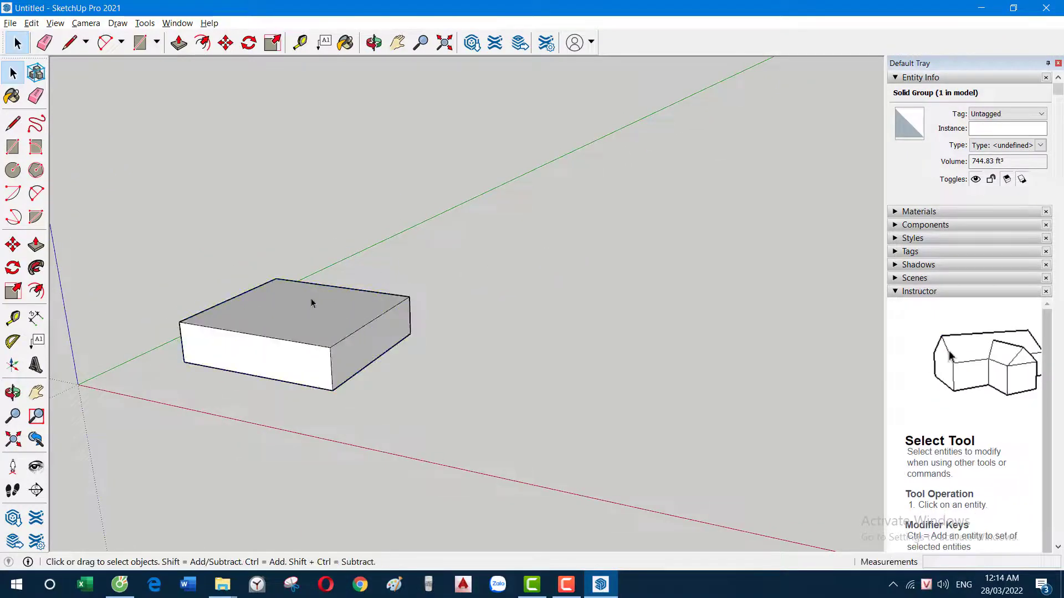
pyautogui.press('s')
pyautogui.press('space')
pyautogui.click(14, 291)
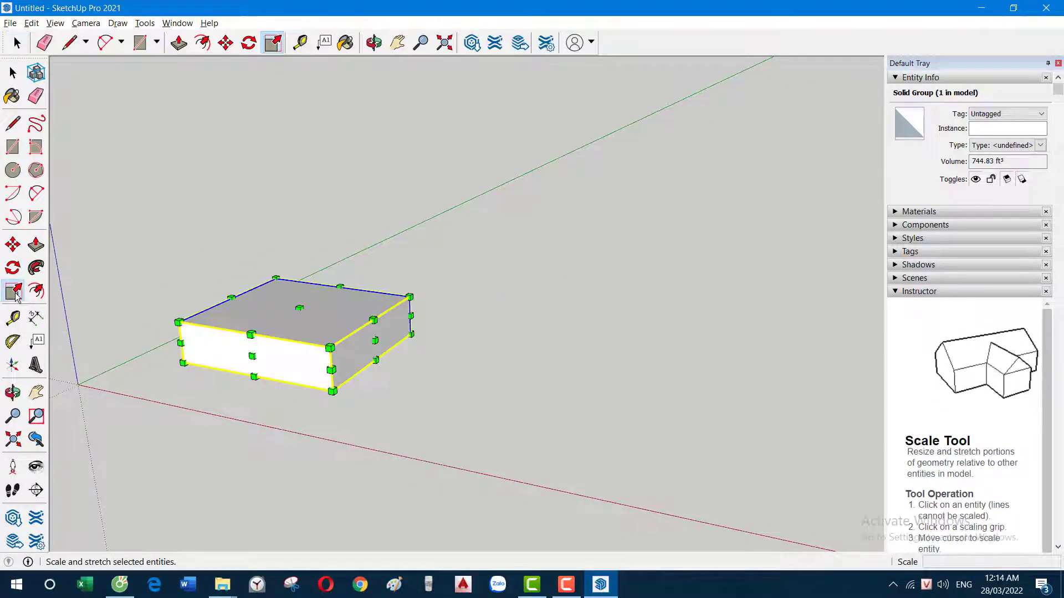
pyautogui.click(410, 298)
pyautogui.press('Escape')
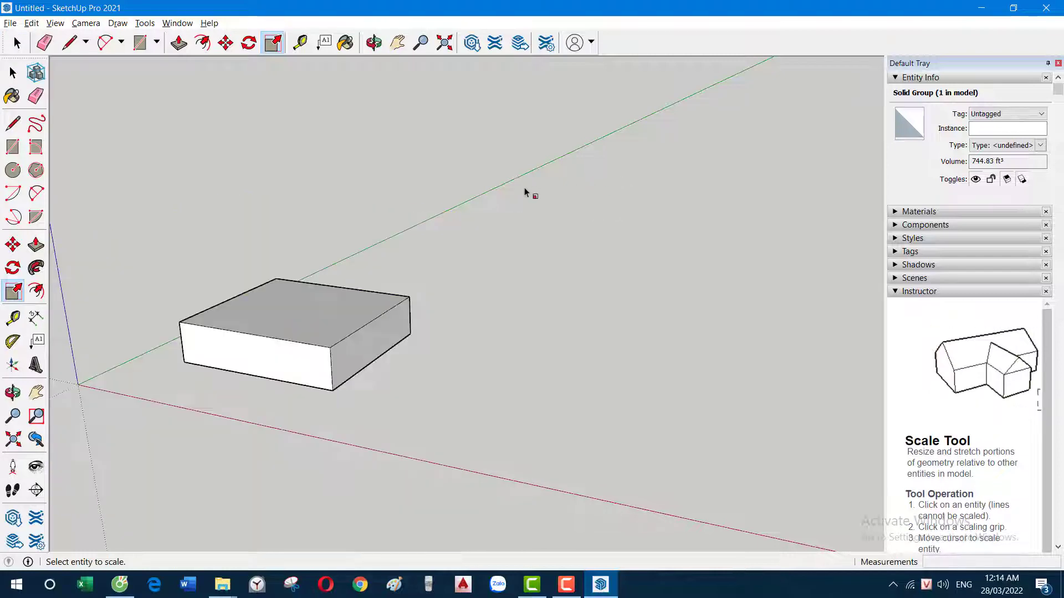
pyautogui.press('space')
pyautogui.click(368, 273)
pyautogui.press('s')
pyautogui.press('space')
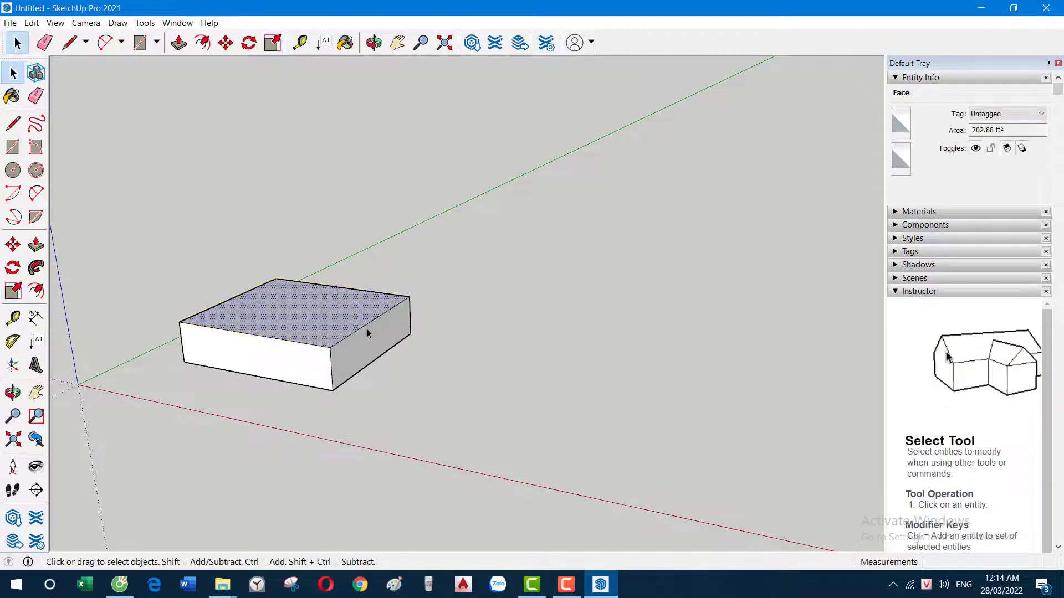
# Regroup the box and stretch it with Scale grips along green and blue
pyautogui.tripleClick(367, 328)
pyautogui.hotkey('ctrl', 'g')
pyautogui.press('s')
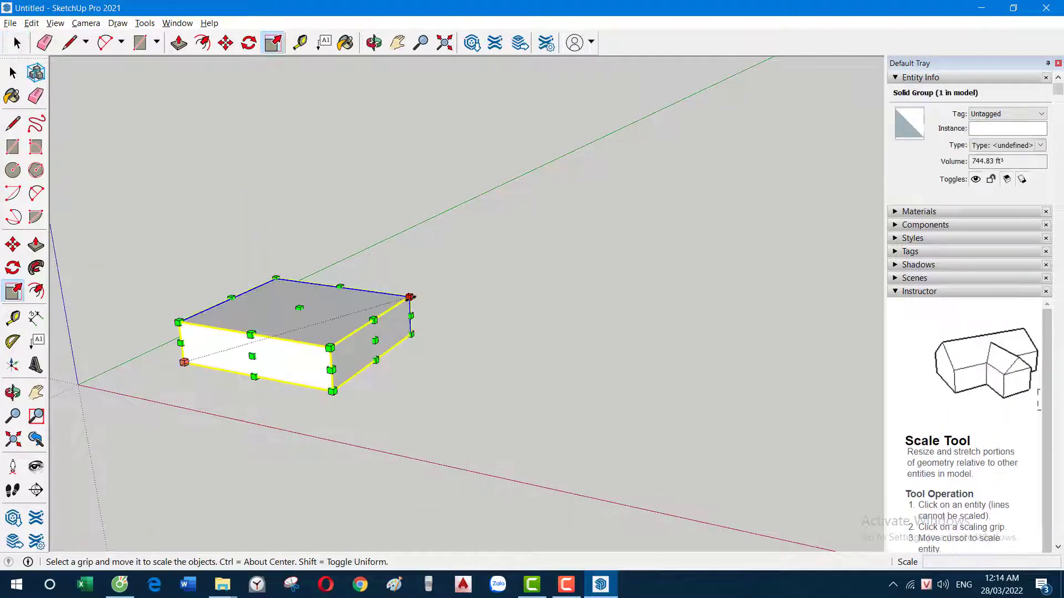
pyautogui.moveTo(410, 298); pyautogui.dragTo(688, 166)
pyautogui.scroll(-3, 491, 268)
pyautogui.moveTo(488, 247); pyautogui.dragTo(501, 150)
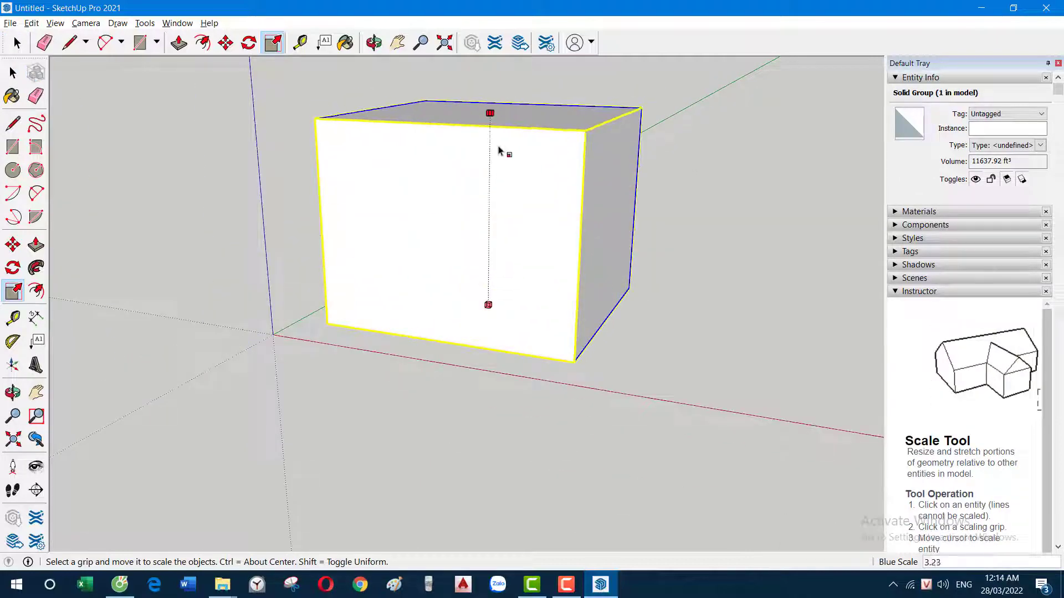
pyautogui.moveTo(468, 254); pyautogui.dragTo(522, 233)
pyautogui.moveTo(522, 232)
pyautogui.mouseDown(button='middle')
pyautogui.moveTo(290, 218)
pyautogui.moveTo(513, 242)
pyautogui.mouseUp(button='middle')
pyautogui.moveTo(351, 268); pyautogui.dragTo(486, 172, button='middle')
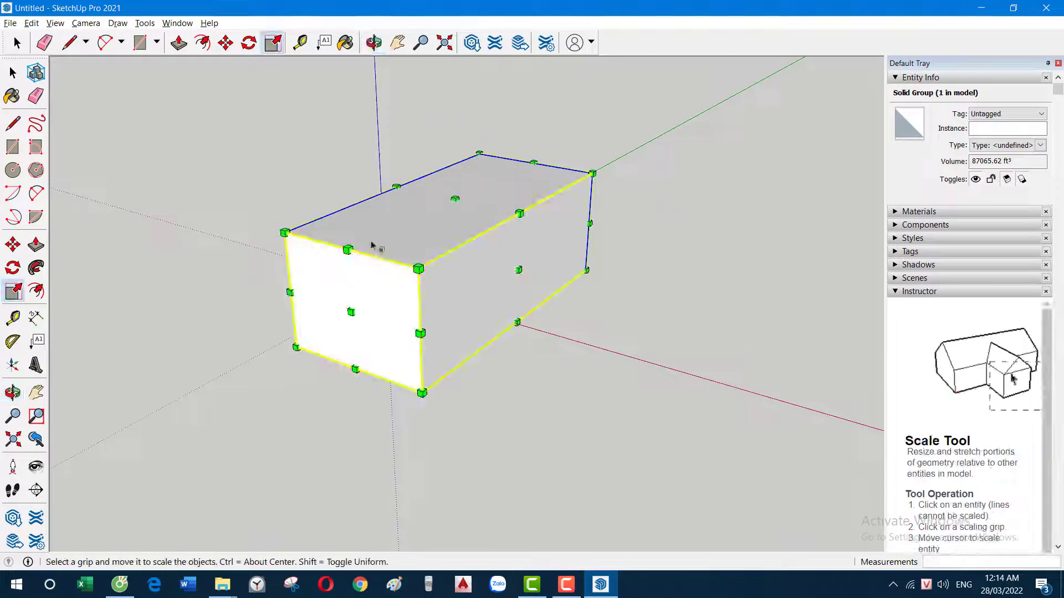
pyautogui.moveTo(348, 249); pyautogui.dragTo(419, 242)
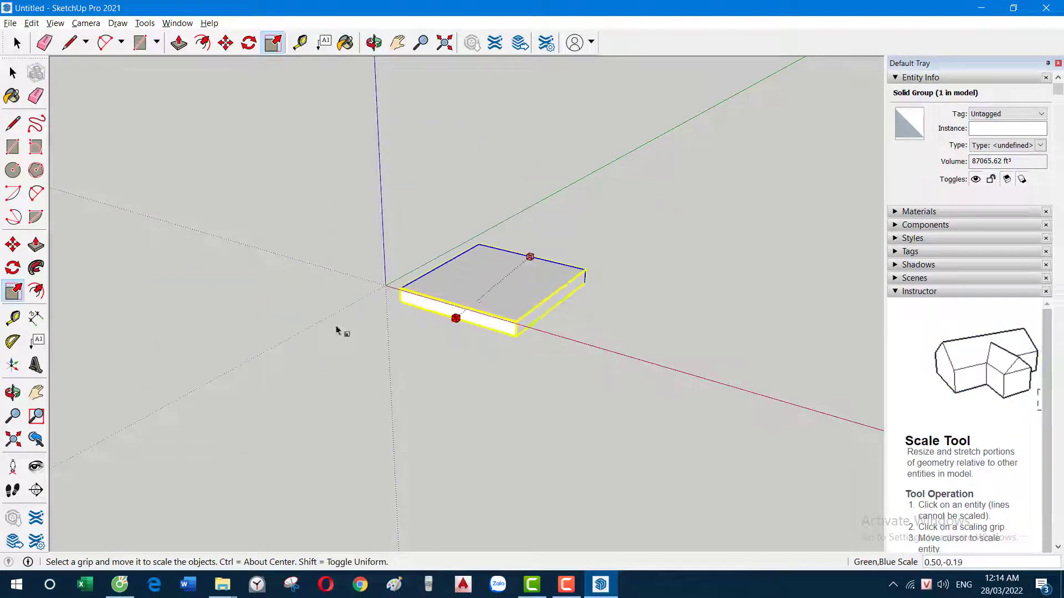
pyautogui.press('Escape')
# Finish scaling the box wider and taller to about 138278 ft³
pyautogui.moveTo(574, 201)
pyautogui.mouseDown()
pyautogui.moveTo(520, 290)
pyautogui.moveTo(613, 296)
pyautogui.mouseUp()
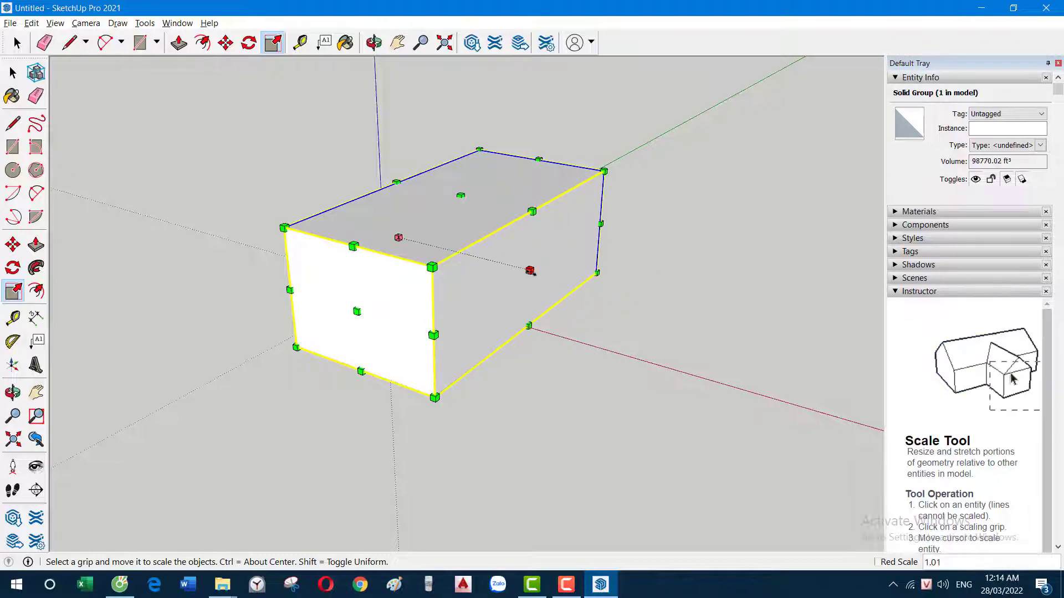
pyautogui.moveTo(529, 270); pyautogui.dragTo(688, 309)
pyautogui.scroll(-2, 565, 299)
pyautogui.scroll(-2, 632, 185)
pyautogui.press('space')
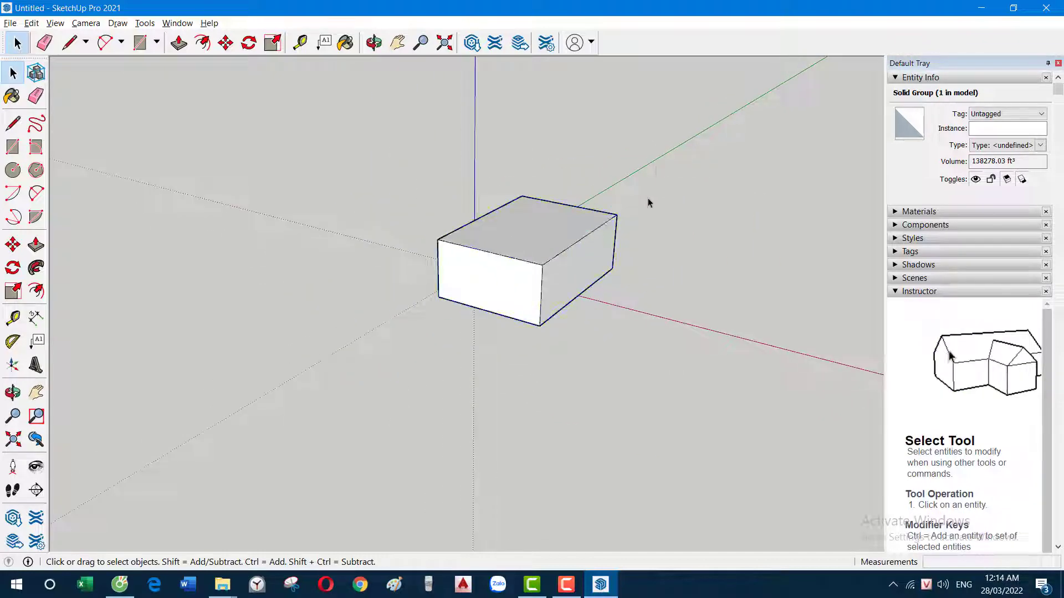
pyautogui.hotkey('alt', 'Tab')
pyautogui.hotkey('alt', 'Tab')
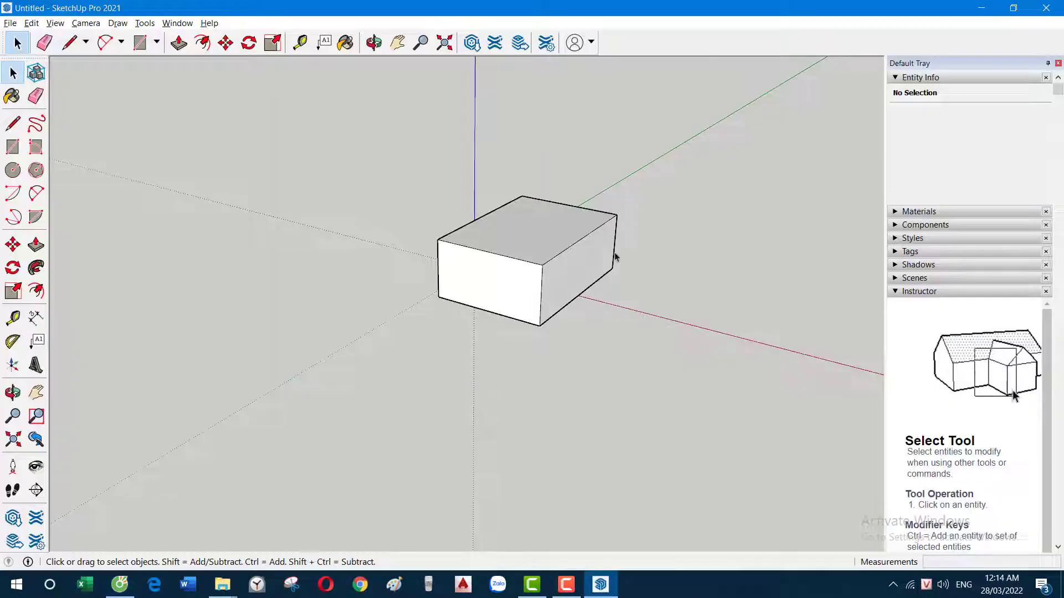
pyautogui.scroll(2, 581, 280)
# Dimension two vertical edges of the box, each 9223
pyautogui.moveTo(582, 280); pyautogui.dragTo(296, 231, button='middle')
pyautogui.scroll(-2, 682, 219)
pyautogui.moveTo(681, 219)
pyautogui.mouseDown(button='middle')
pyautogui.moveTo(194, 259)
pyautogui.moveTo(493, 309)
pyautogui.moveTo(399, 230)
pyautogui.moveTo(332, 330)
pyautogui.mouseUp(button='middle')
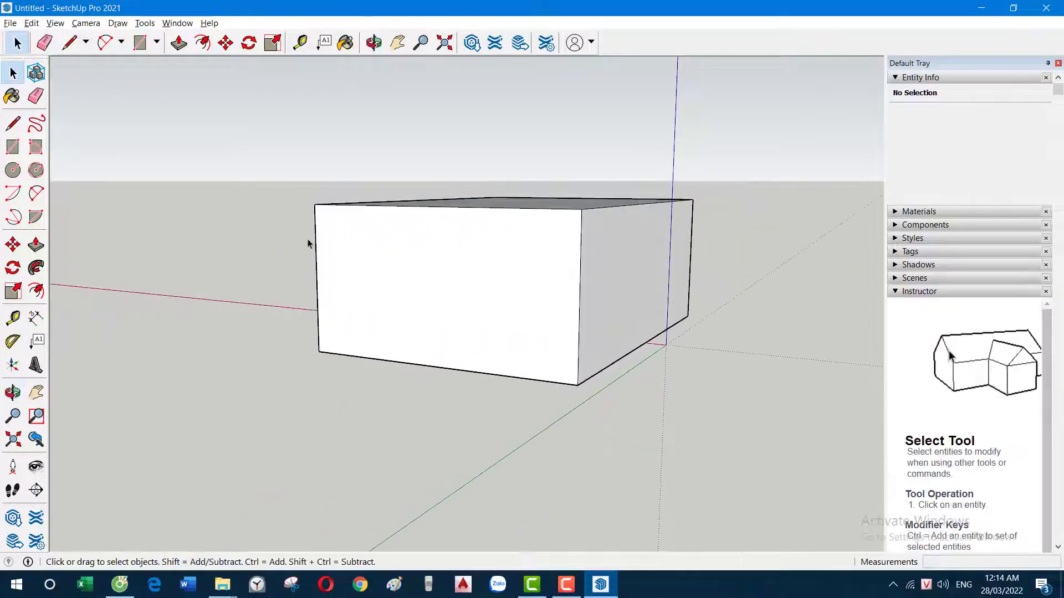
pyautogui.click(36, 319)
pyautogui.click(318, 351)
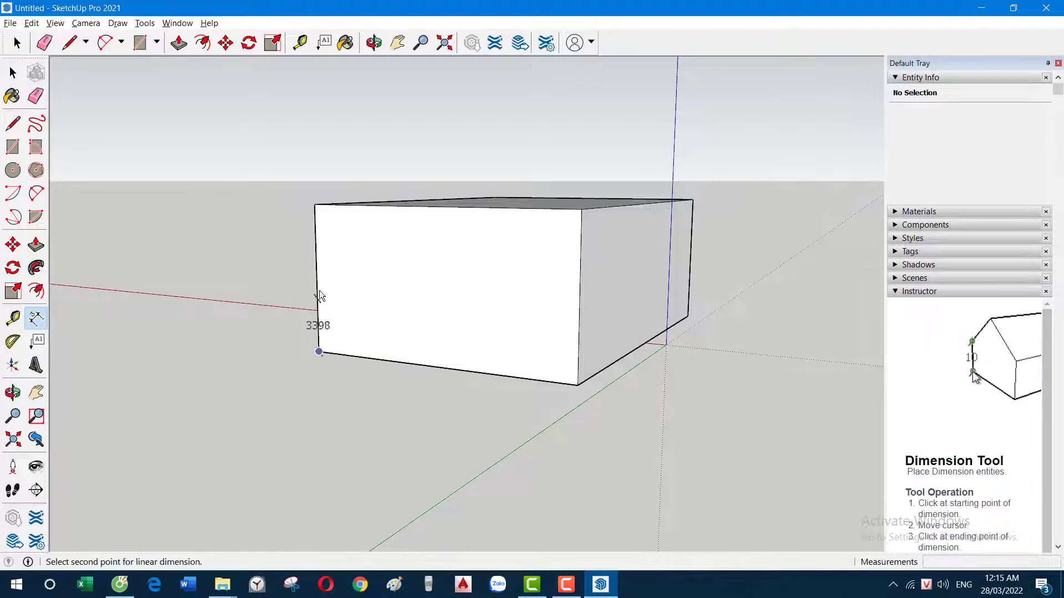
pyautogui.click(315, 205)
pyautogui.click(391, 215)
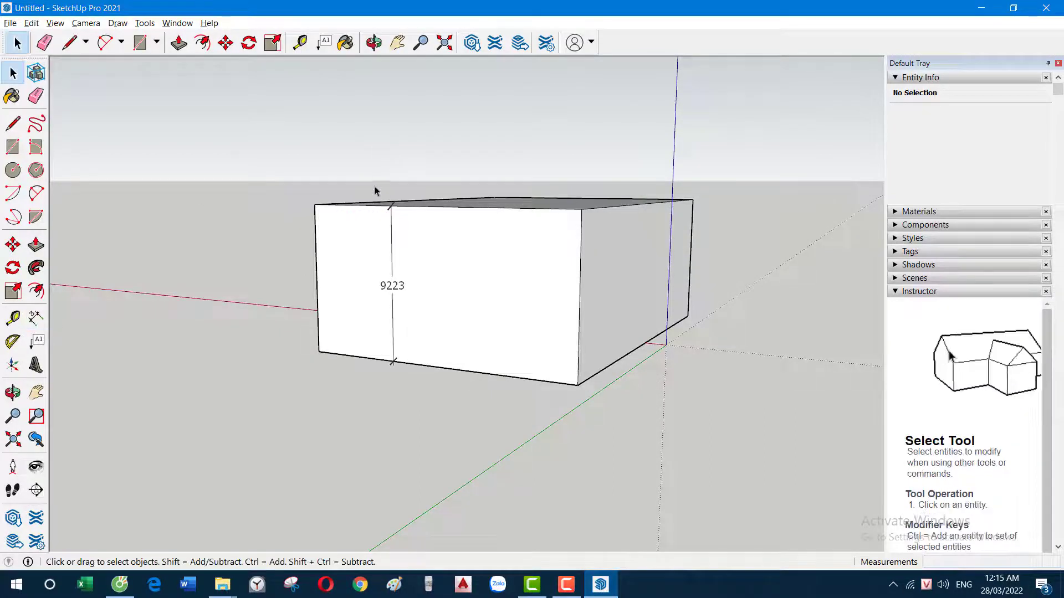
pyautogui.click(578, 387)
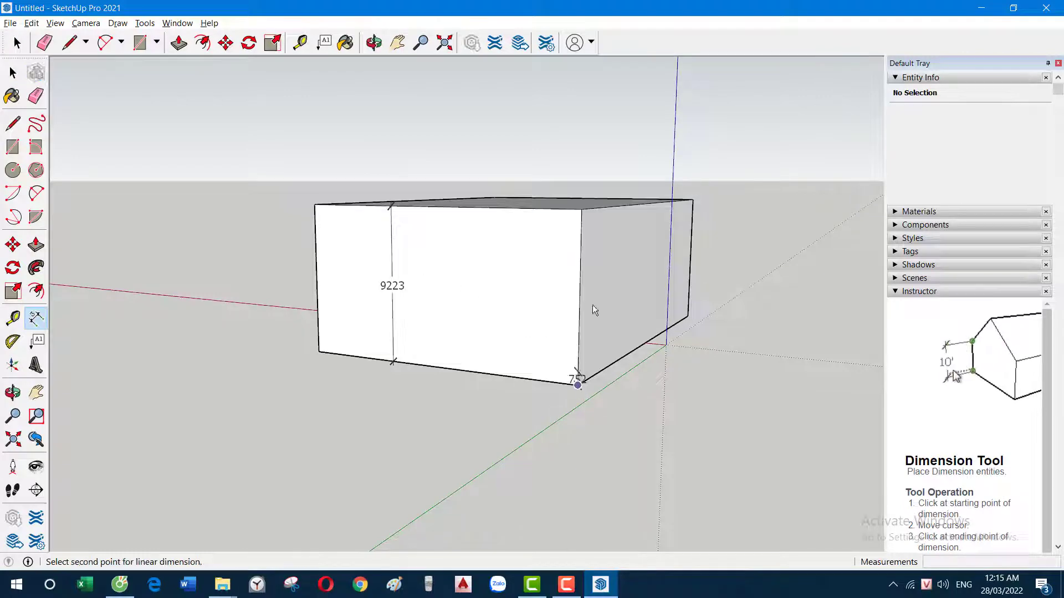
pyautogui.click(573, 215)
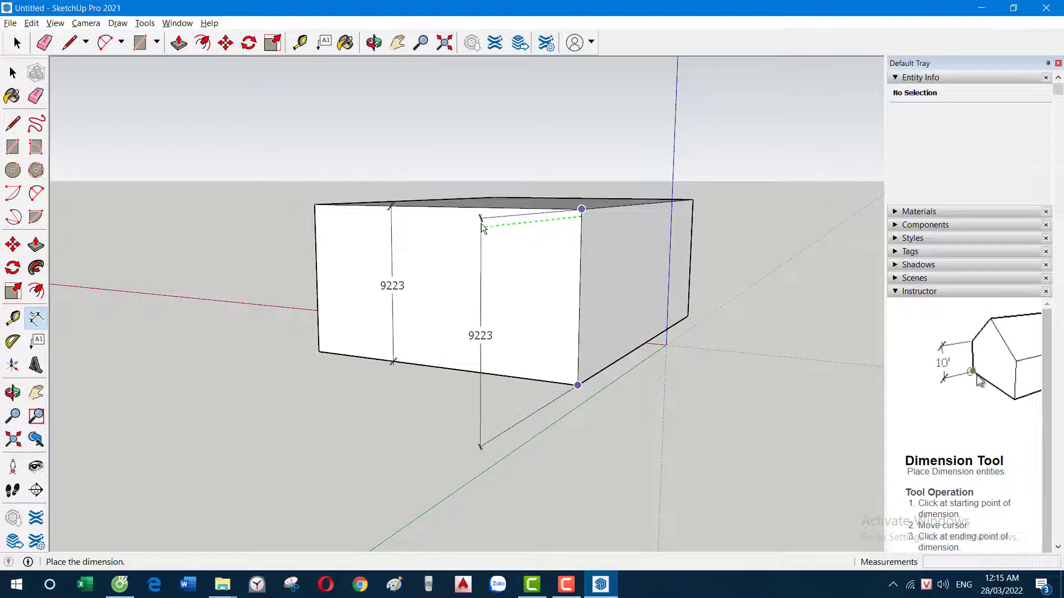
pyautogui.click(490, 217)
# Dimension the top edge as 24532 and the front-left edge as 9223
pyautogui.moveTo(340, 311)
pyautogui.mouseDown(button='middle')
pyautogui.moveTo(237, 423)
pyautogui.moveTo(328, 309)
pyautogui.mouseUp(button='middle')
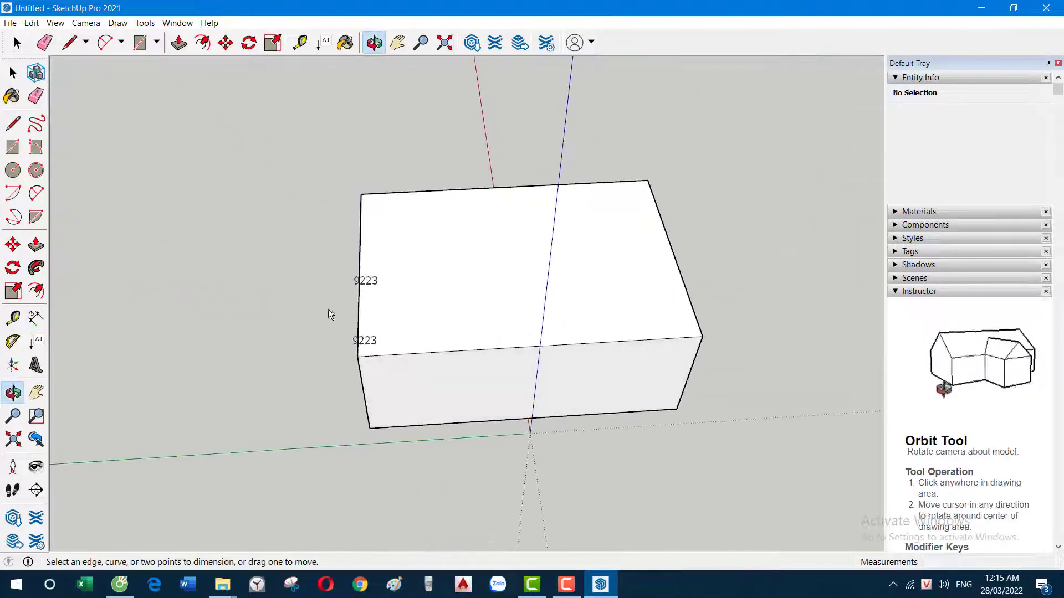
pyautogui.click(361, 194)
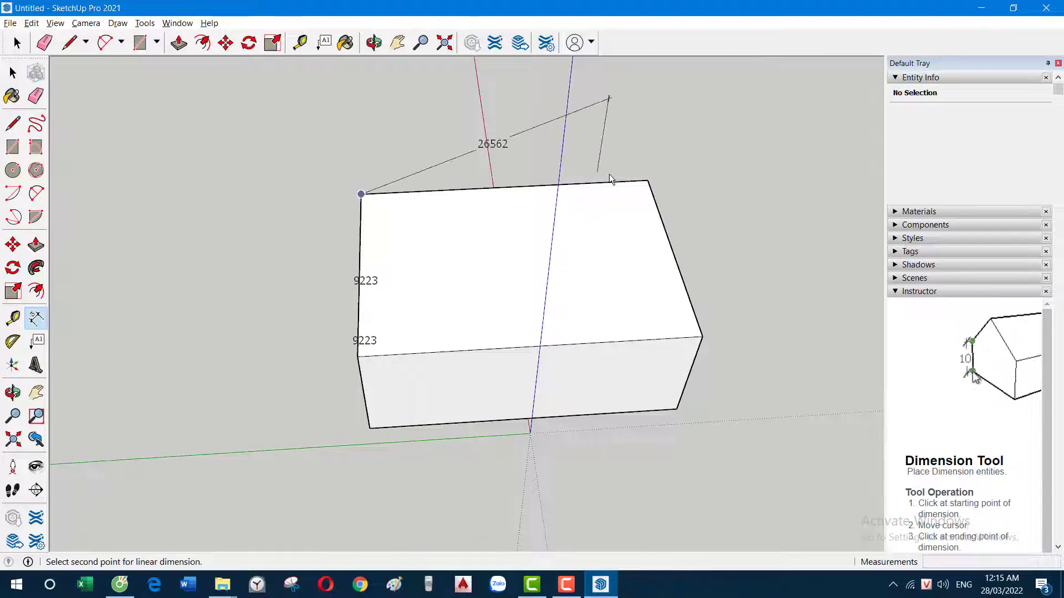
pyautogui.click(648, 180)
pyautogui.moveTo(647, 183)
pyautogui.mouseDown(button='middle')
pyautogui.moveTo(423, 247)
pyautogui.moveTo(517, 291)
pyautogui.moveTo(474, 214)
pyautogui.moveTo(387, 286)
pyautogui.mouseUp(button='middle')
pyautogui.click(518, 291)
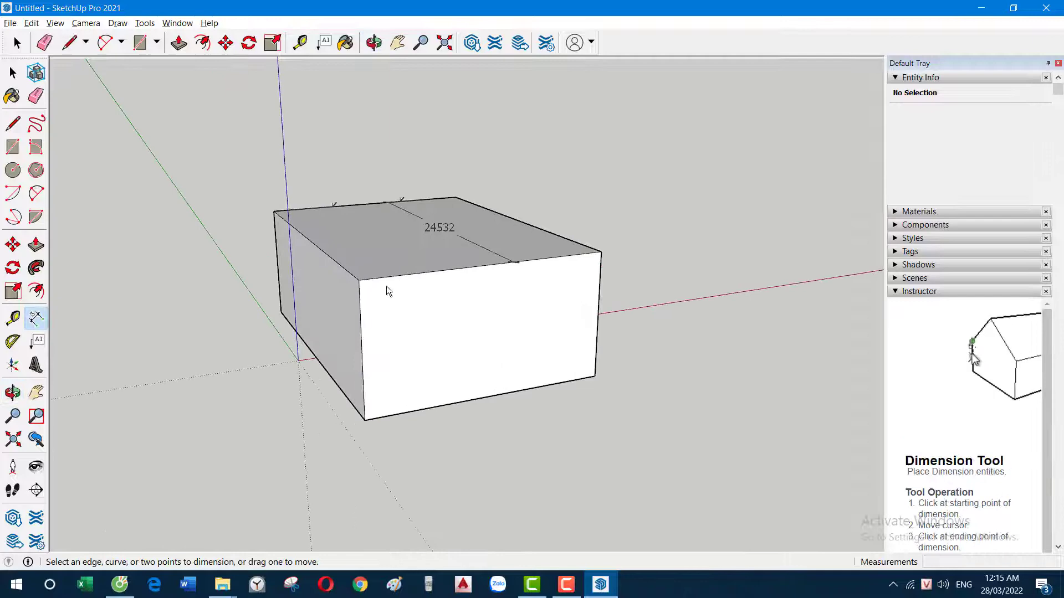
pyautogui.click(359, 280)
pyautogui.click(365, 419)
pyautogui.click(424, 354)
pyautogui.press('space')
pyautogui.moveTo(424, 355)
pyautogui.mouseDown(button='middle')
pyautogui.moveTo(710, 226)
pyautogui.moveTo(323, 181)
pyautogui.mouseUp(button='middle')
pyautogui.hotkey('alt', 'Tab')
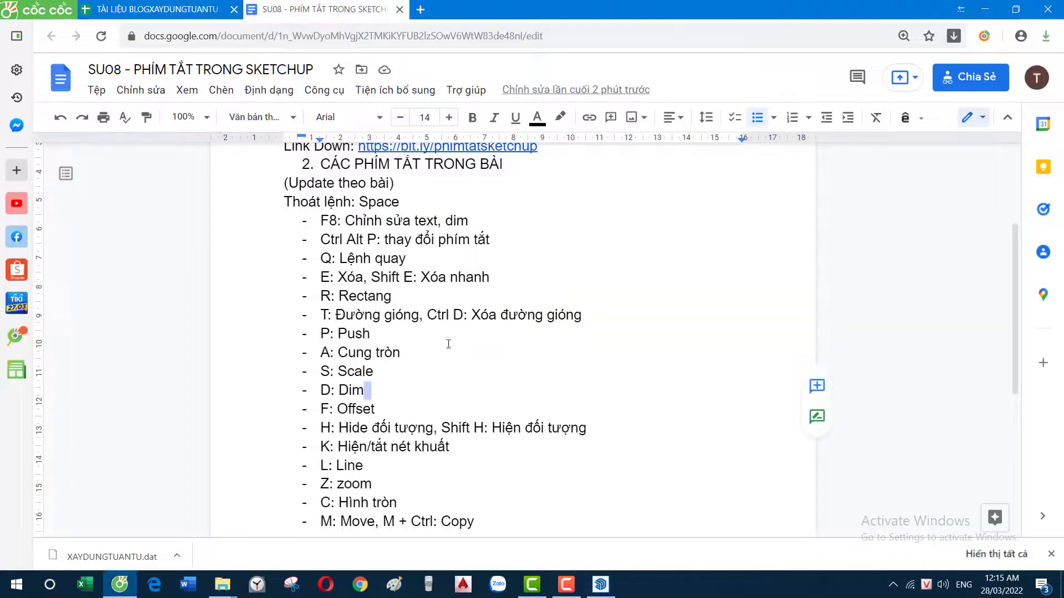
# Add a new line below 'Thoát lệnh: Space' reading 'Shift Z:', fixing the typo
pyautogui.hotkey('alt', 'Tab')
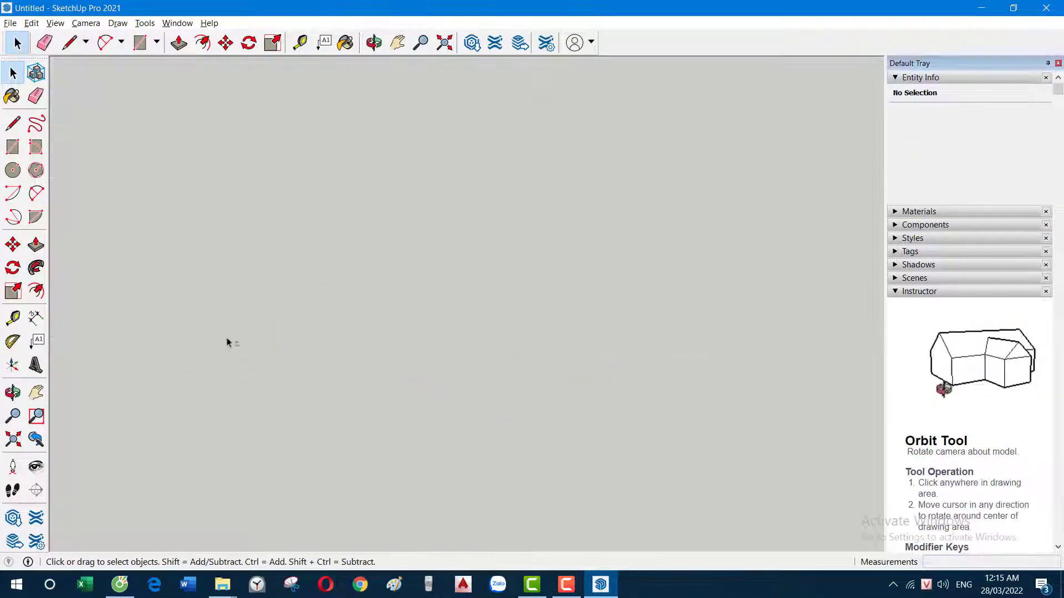
pyautogui.moveTo(418, 237)
pyautogui.mouseDown(button='middle')
pyautogui.moveTo(612, 206)
pyautogui.moveTo(457, 329)
pyautogui.mouseUp(button='middle')
pyautogui.hotkey('alt', 'Tab')
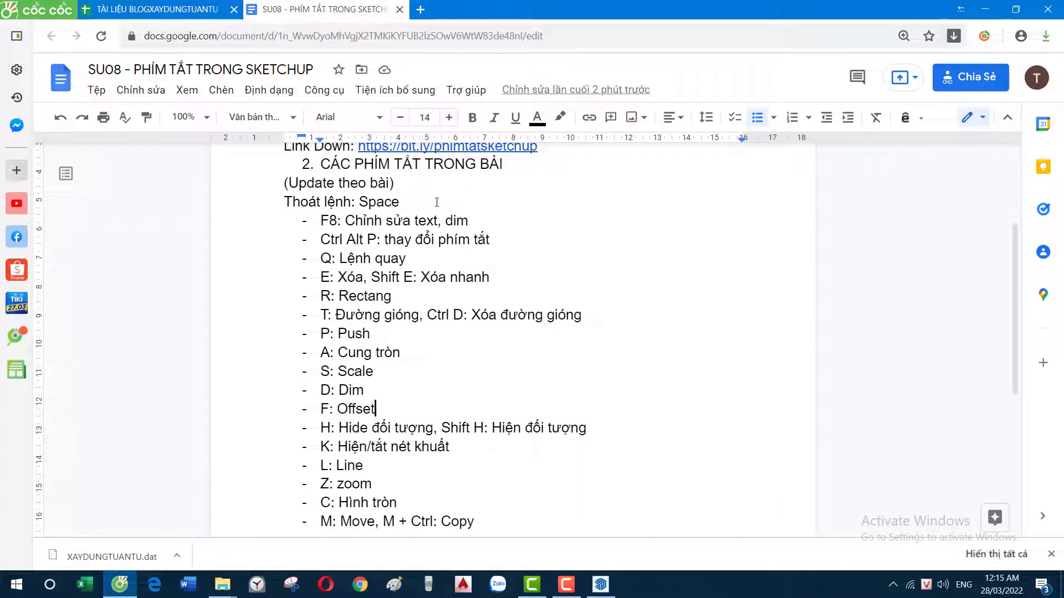
pyautogui.press('Return')
pyautogui.write('Phóng to ra toàn màn hình')
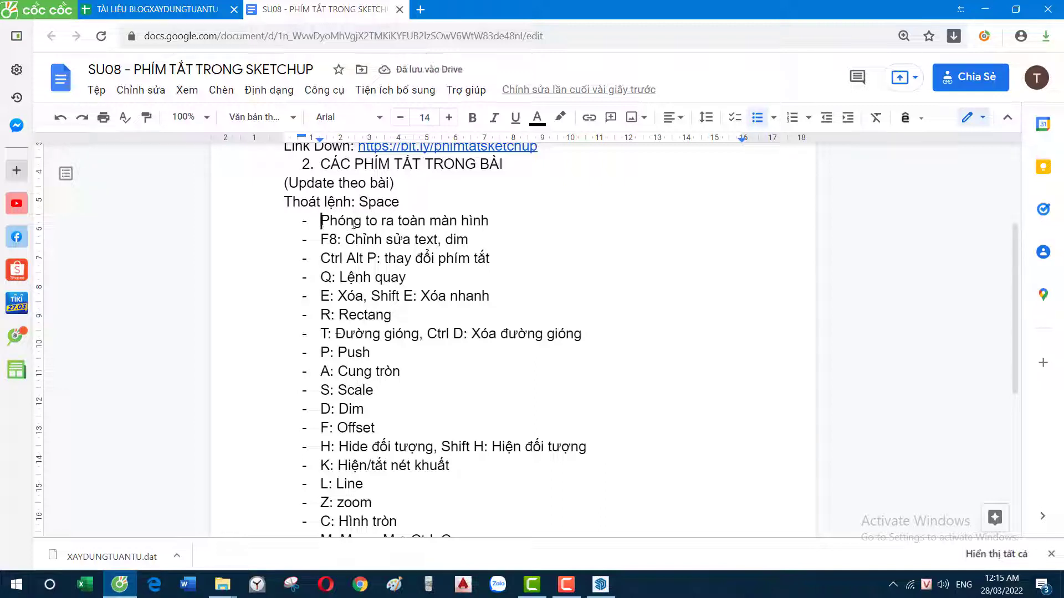
pyautogui.write('Shit')
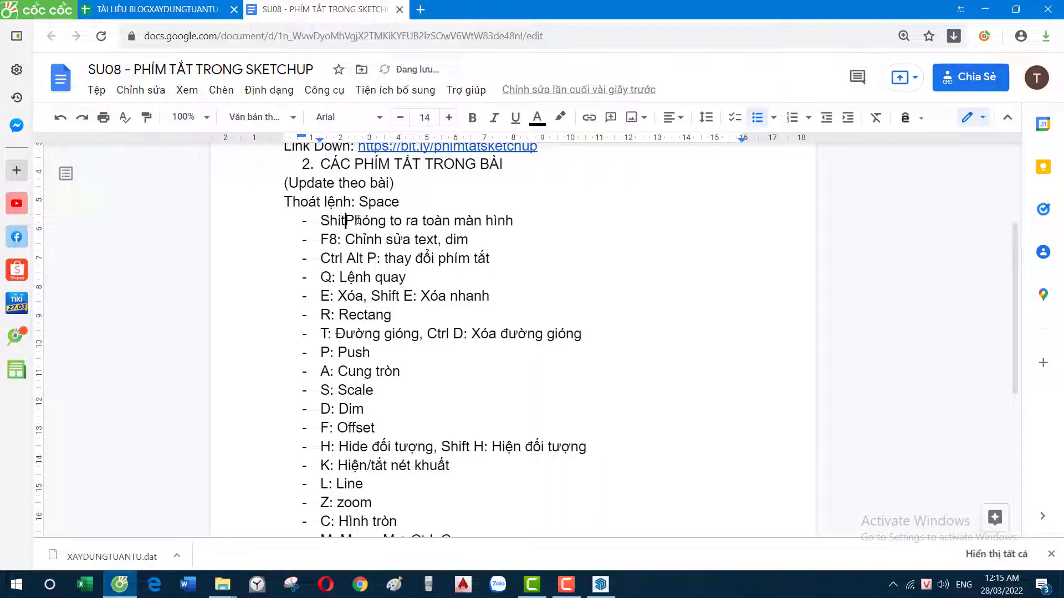
pyautogui.press('BackSpace')
pyautogui.write('ft ')
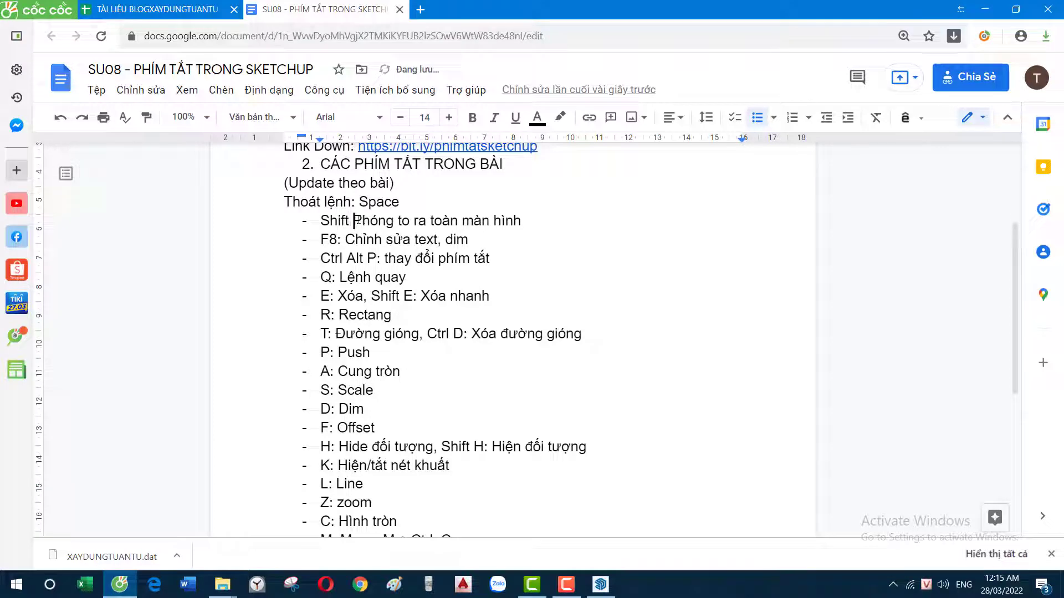
pyautogui.write('Z:')
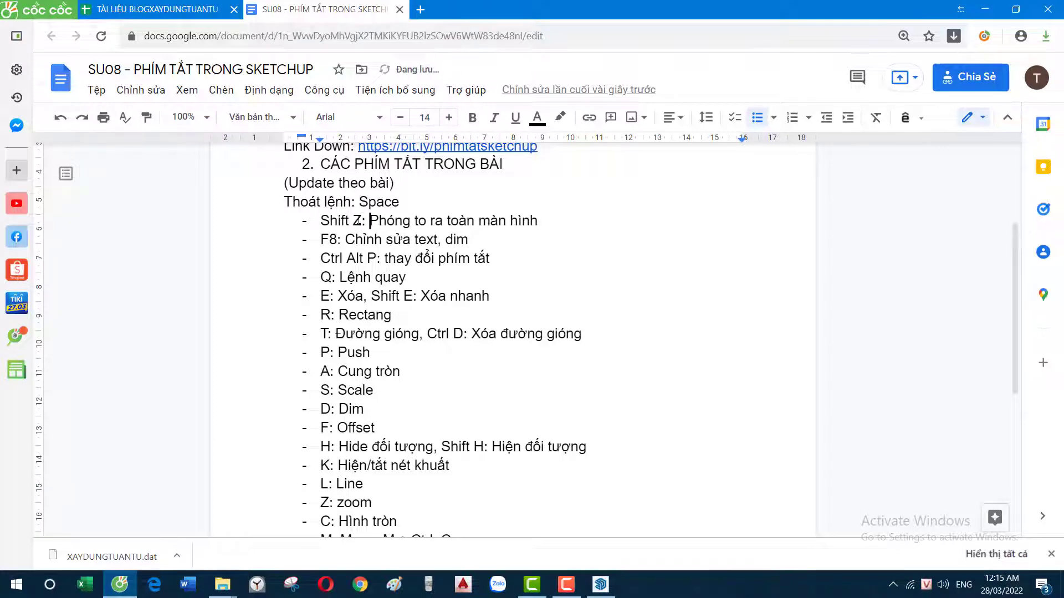
pyautogui.hotkey('alt', 'Tab')
# Draw flat rectangles on the ground near the origin and at the upper right
pyautogui.moveTo(347, 218); pyautogui.dragTo(344, 382, button='middle')
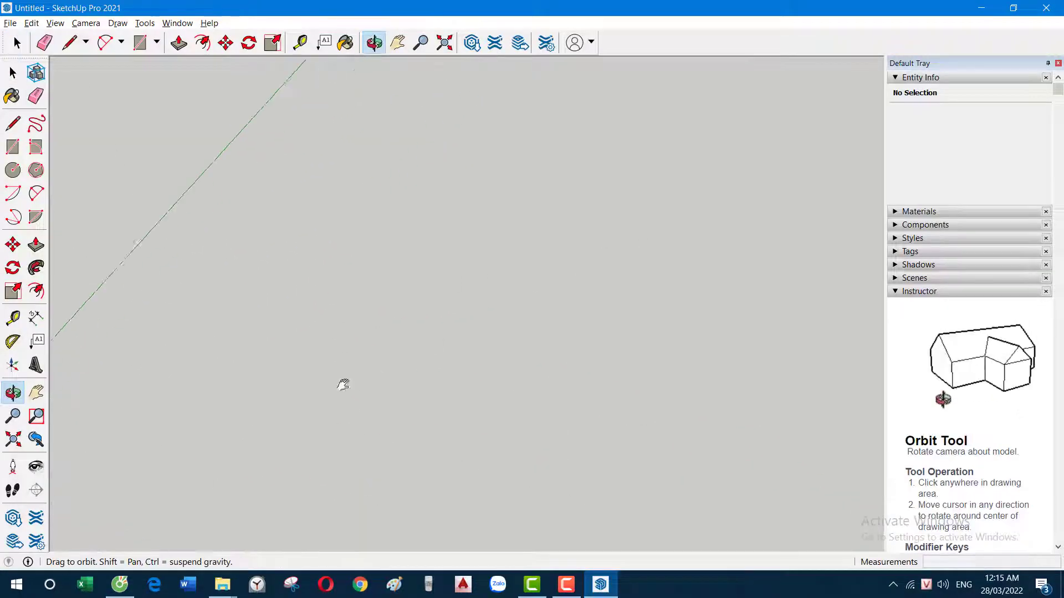
pyautogui.moveTo(466, 318)
pyautogui.mouseDown(button='middle')
pyautogui.moveTo(441, 288)
pyautogui.moveTo(330, 360)
pyautogui.mouseUp(button='middle')
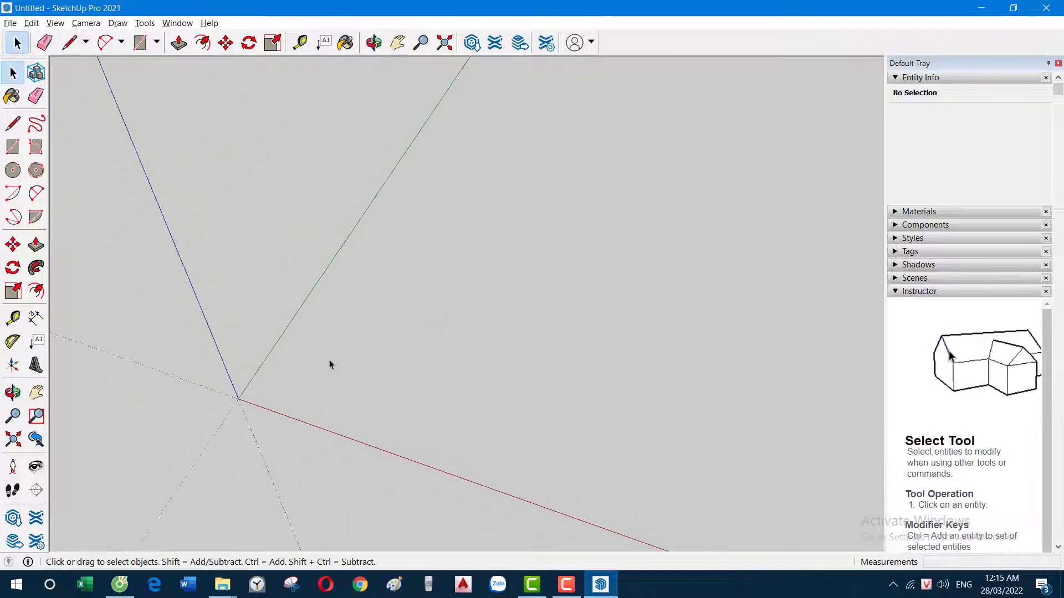
pyautogui.press('r')
pyautogui.click(293, 345)
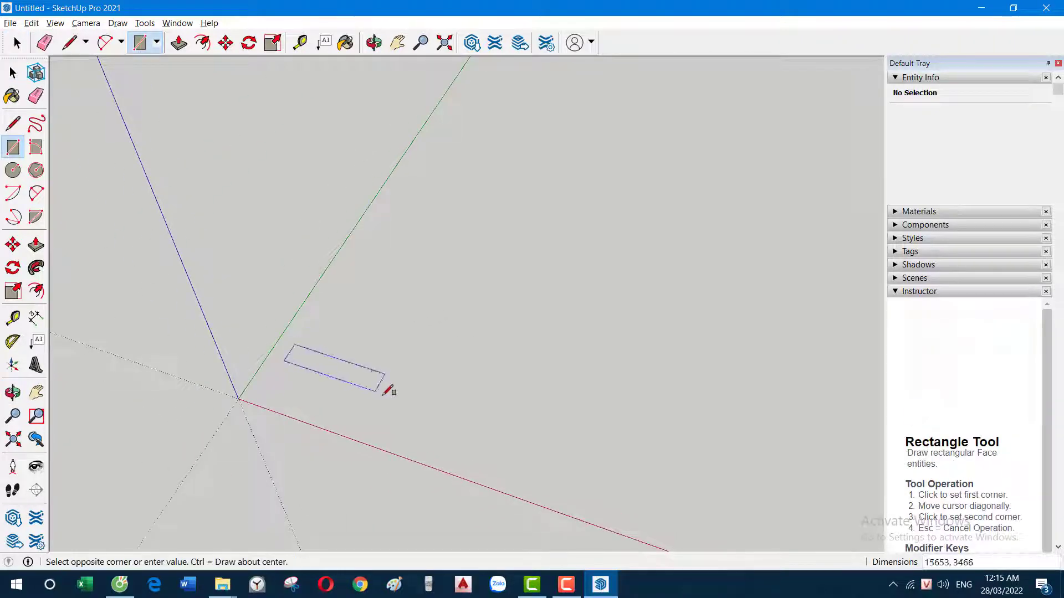
pyautogui.click(382, 394)
pyautogui.moveTo(451, 353); pyautogui.dragTo(349, 318, button='middle')
pyautogui.click(550, 147)
pyautogui.click(677, 230)
pyautogui.moveTo(676, 230)
pyautogui.mouseDown(button='middle')
pyautogui.moveTo(786, 233)
pyautogui.moveTo(572, 223)
pyautogui.moveTo(622, 188)
pyautogui.mouseUp(button='middle')
pyautogui.click(622, 191)
pyautogui.click(754, 293)
pyautogui.moveTo(753, 294)
pyautogui.mouseDown(button='middle')
pyautogui.moveTo(553, 306)
pyautogui.moveTo(594, 200)
pyautogui.mouseUp(button='middle')
pyautogui.click(588, 205)
pyautogui.click(711, 302)
pyautogui.press('space')
# Zoom extents with Shift+Z, select all the rectangles, and zoom extents again
pyautogui.moveTo(710, 302)
pyautogui.mouseDown(button='middle')
pyautogui.moveTo(729, 269)
pyautogui.moveTo(672, 184)
pyautogui.moveTo(612, 205)
pyautogui.mouseUp(button='middle')
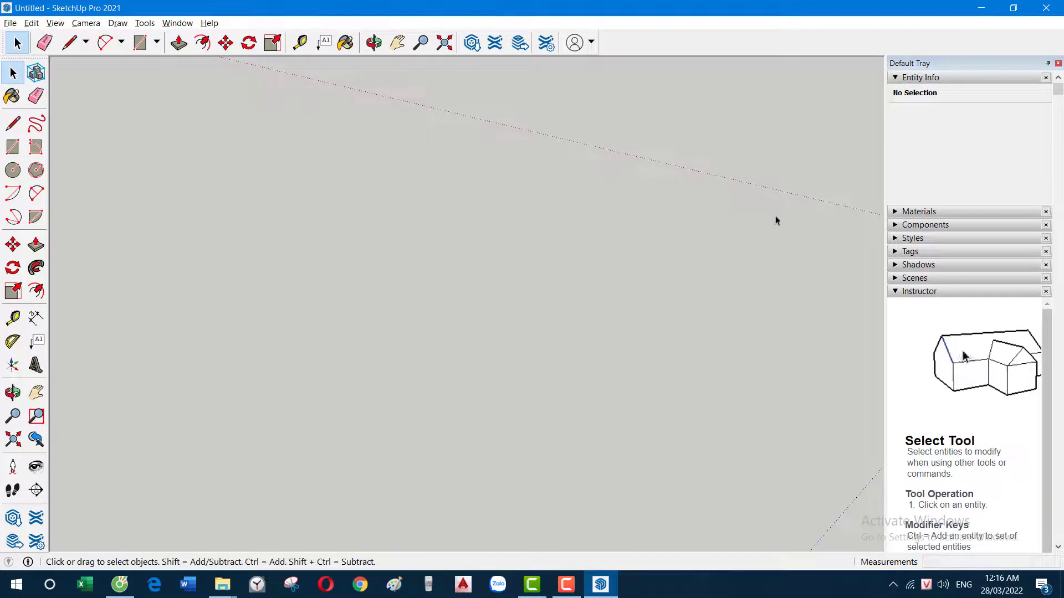
pyautogui.hotkey('shift', 'z')
pyautogui.moveTo(692, 231)
pyautogui.mouseDown(button='middle')
pyautogui.moveTo(387, 167)
pyautogui.moveTo(826, 233)
pyautogui.moveTo(361, 199)
pyautogui.moveTo(392, 201)
pyautogui.moveTo(201, 135)
pyautogui.mouseUp(button='middle')
pyautogui.moveTo(147, 116); pyautogui.dragTo(848, 358)
pyautogui.hotkey('shift', 'z')
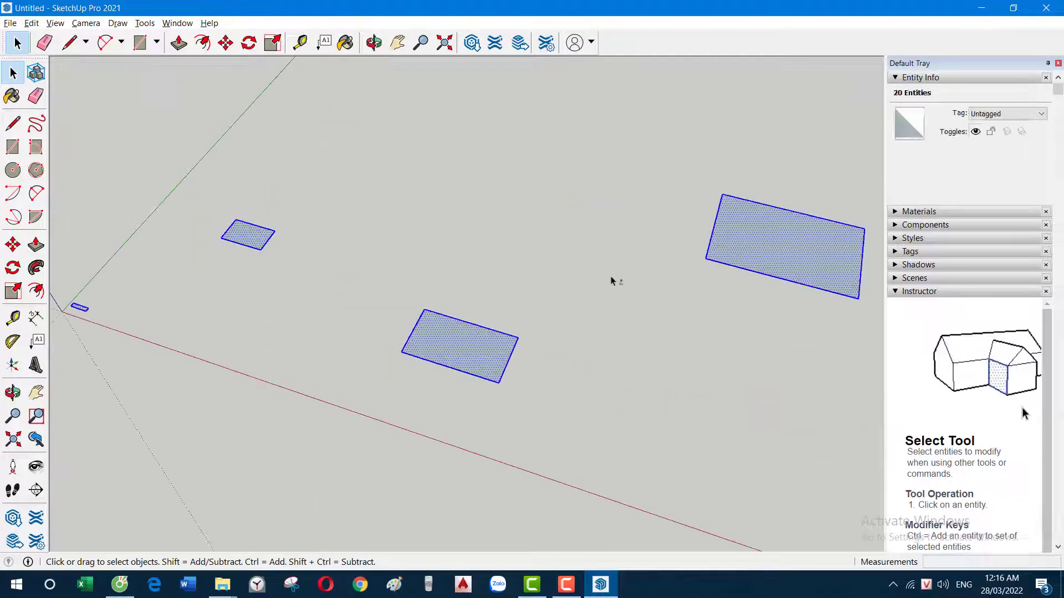
pyautogui.moveTo(367, 225); pyautogui.dragTo(439, 214, button='middle')
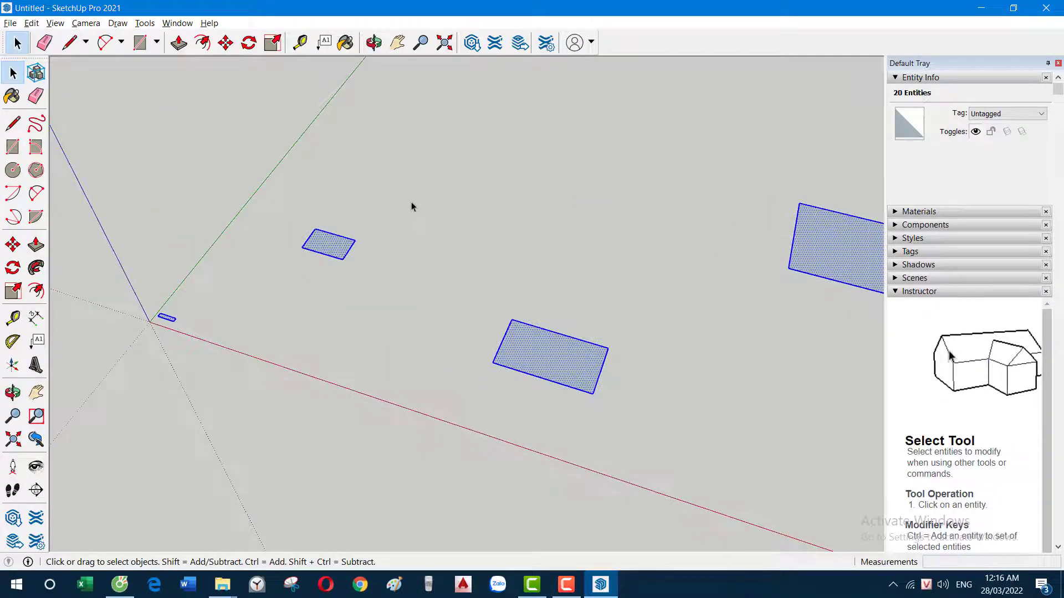
pyautogui.hotkey('alt', 'Tab')
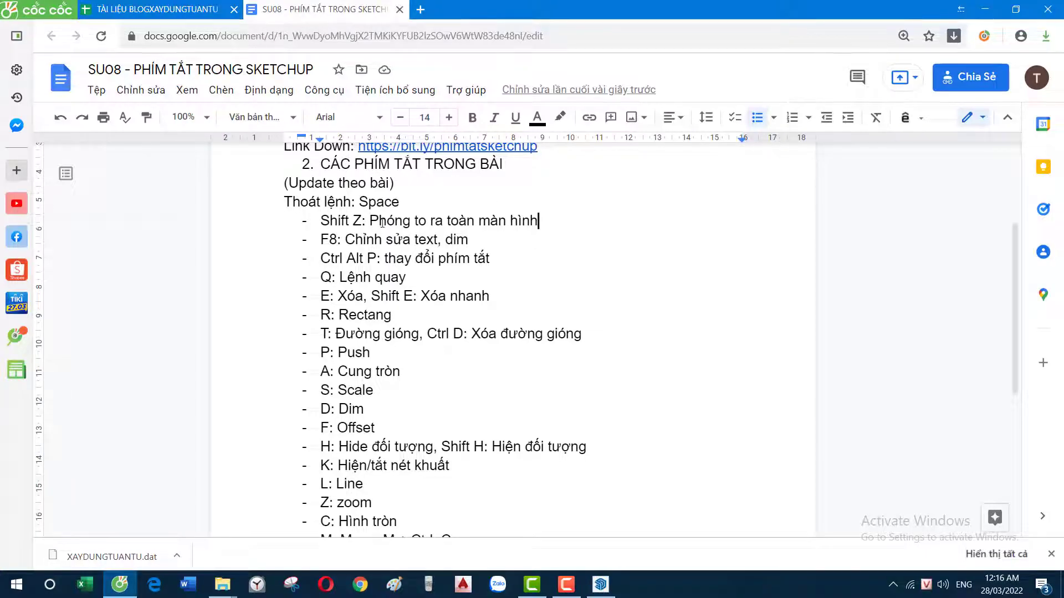
# Start a new line after the Shift Z entry for 'Shift X: Phóng to đến đối tượng'
pyautogui.click(572, 227)
pyautogui.press('Return')
pyautogui.write('Shift X: Phóng to đến đối tượng')
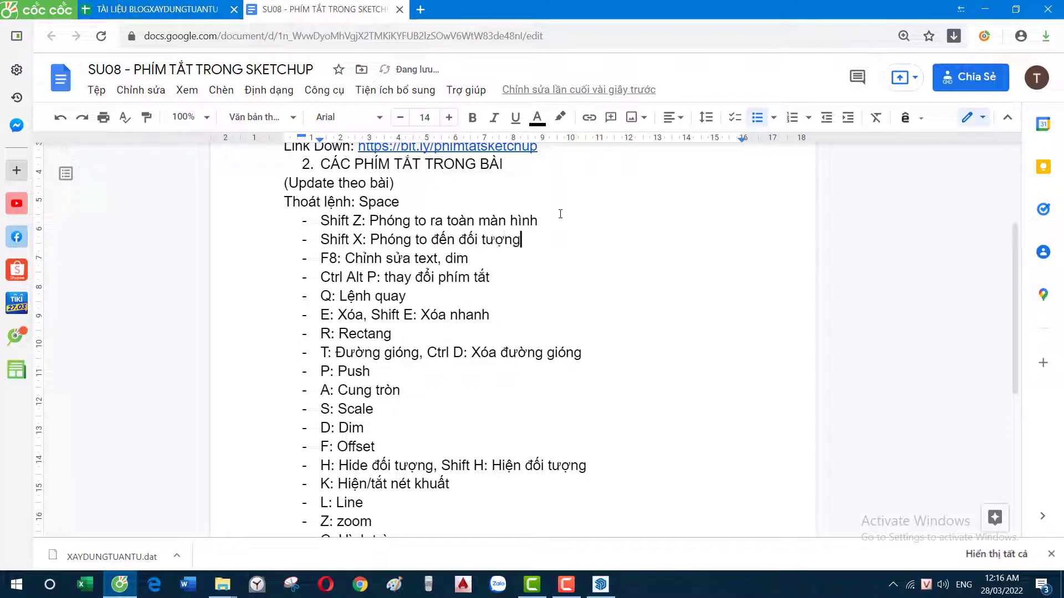
pyautogui.hotkey('alt', 'Tab')
# Window-select the small rectangle and zoom the view to fit it with Shift+Z
pyautogui.moveTo(560, 214)
pyautogui.mouseDown(button='middle')
pyautogui.moveTo(574, 242)
pyautogui.moveTo(432, 219)
pyautogui.moveTo(360, 172)
pyautogui.mouseUp(button='middle')
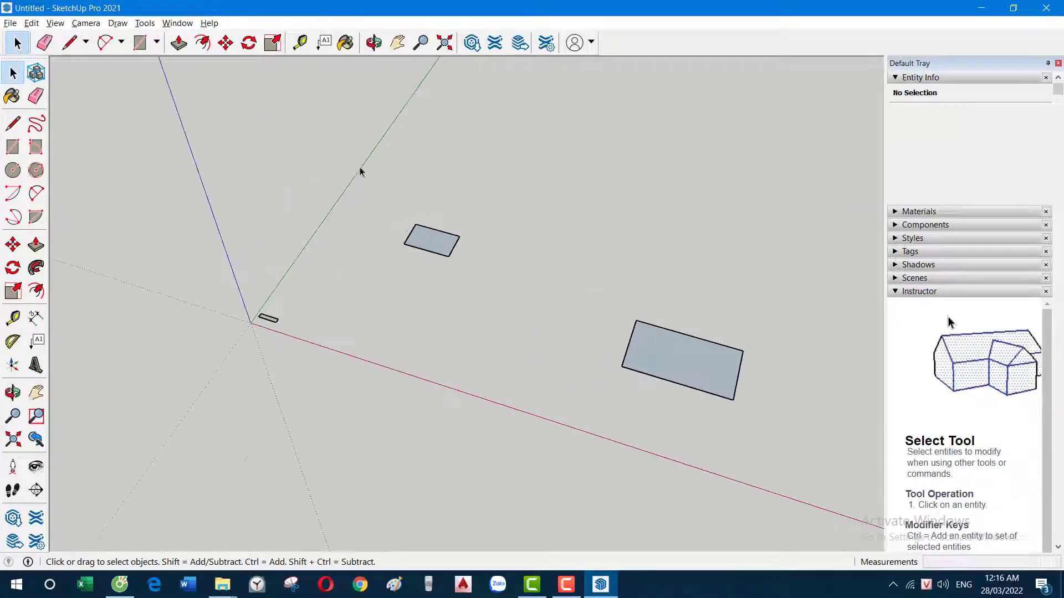
pyautogui.moveTo(340, 154); pyautogui.dragTo(560, 299)
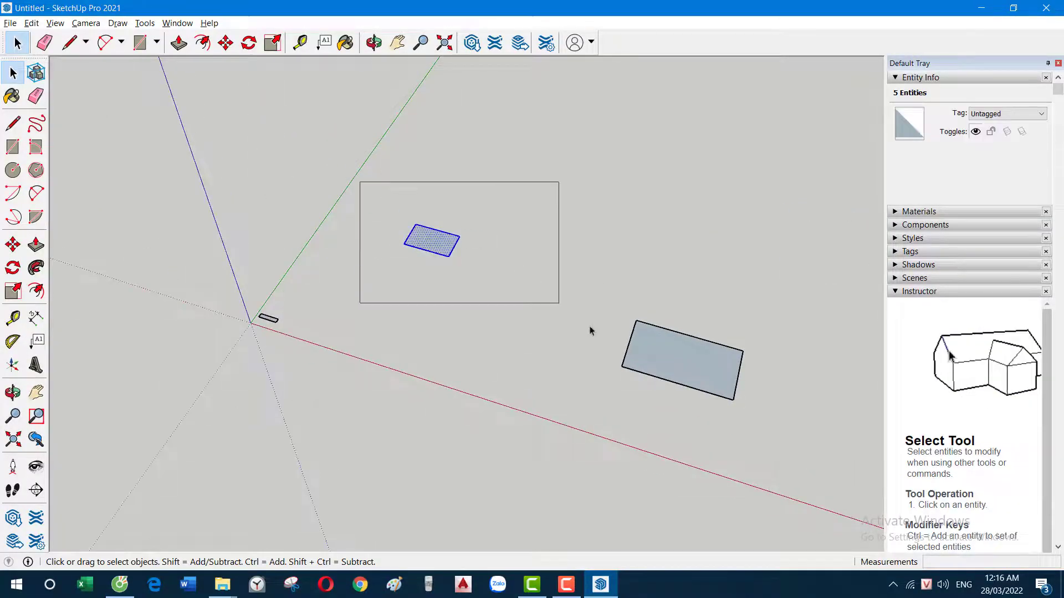
pyautogui.moveTo(380, 193); pyautogui.dragTo(614, 332)
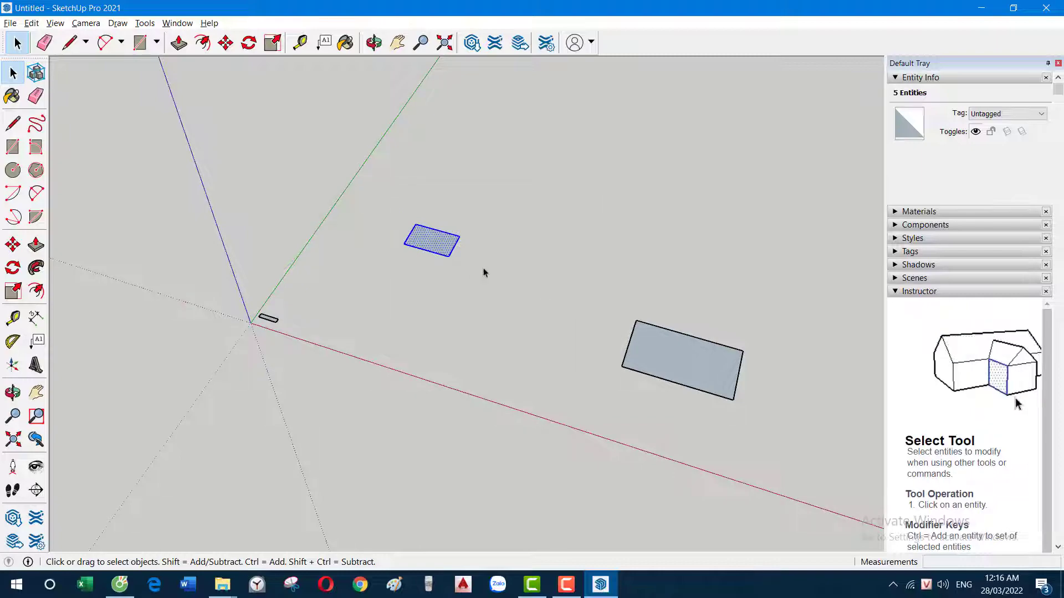
pyautogui.hotkey('shift', 'z')
pyautogui.scroll(-5, 556, 300)
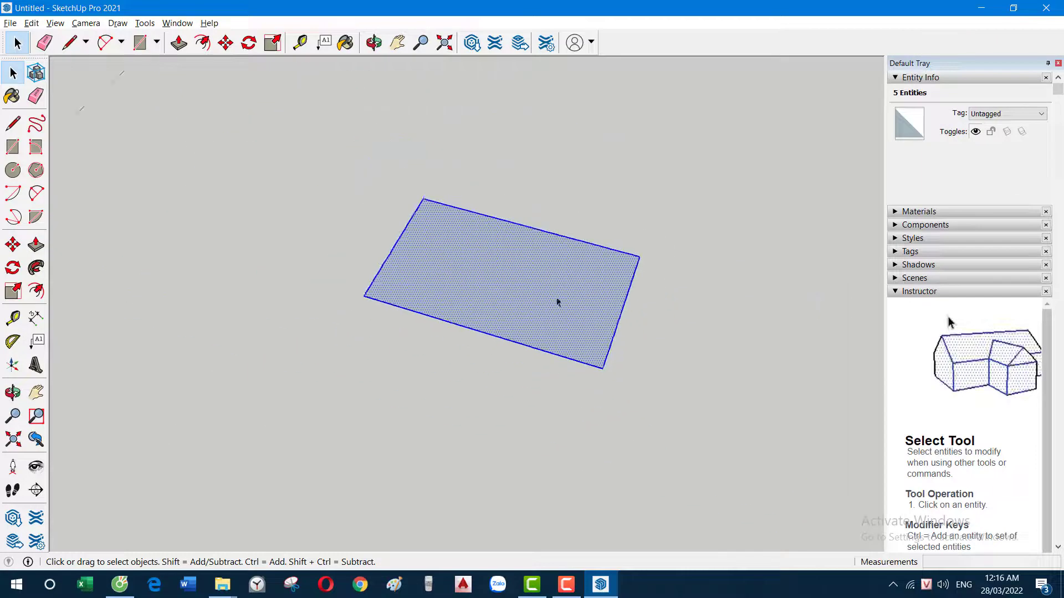
pyautogui.scroll(-5, 554, 290)
pyautogui.scroll(-3, 663, 261)
pyautogui.scroll(-3, 484, 194)
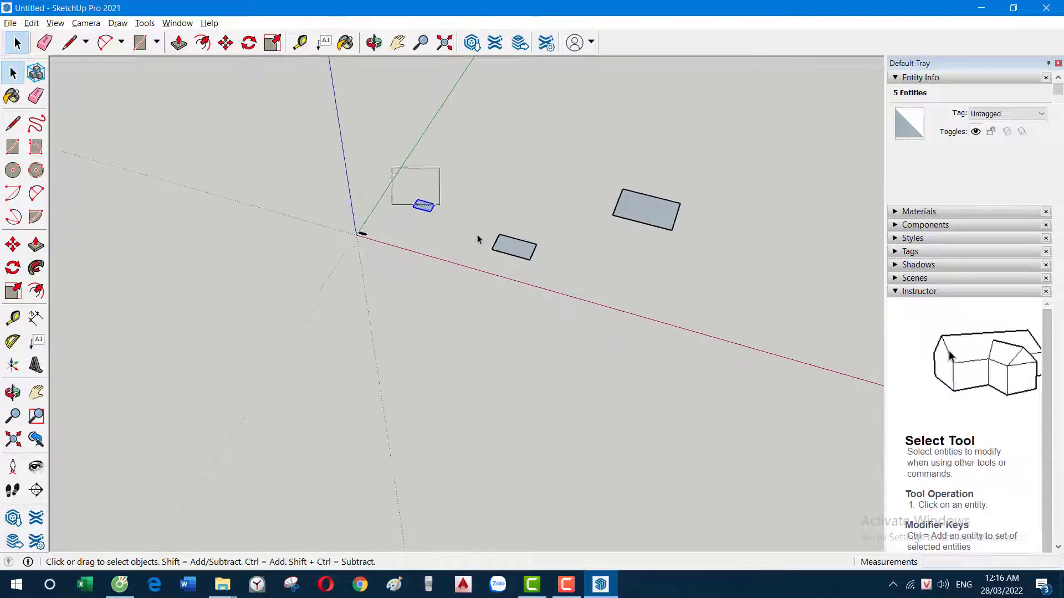
pyautogui.hotkey('shift', 'z')
pyautogui.scroll(-3, 467, 227)
pyautogui.scroll(-3, 517, 240)
pyautogui.scroll(-5, 659, 255)
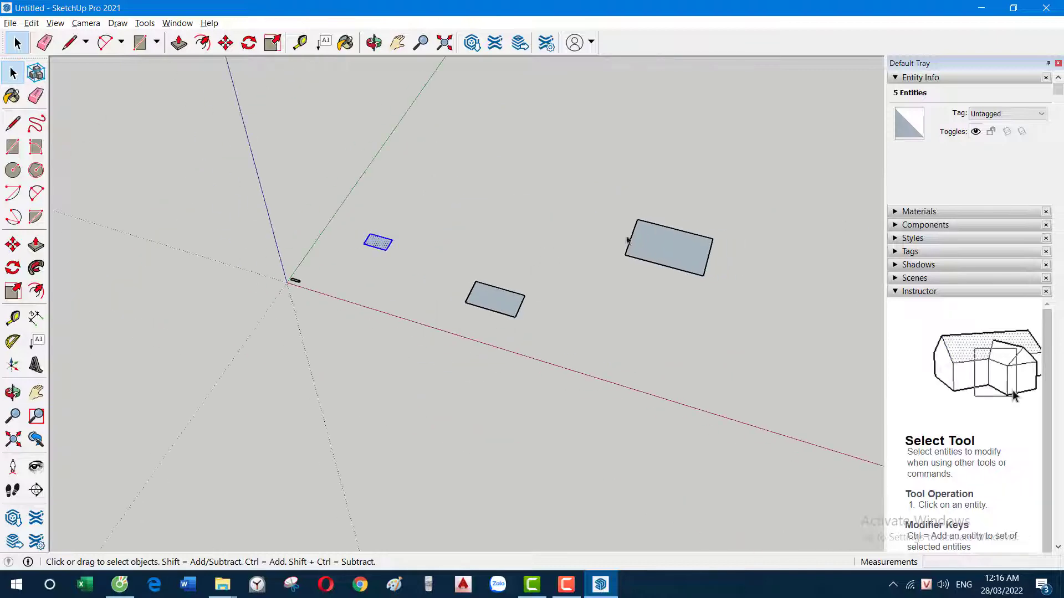
pyautogui.scroll(-2, 680, 269)
# Window-select the large rectangle and zoom so it fills the view
pyautogui.moveTo(680, 269)
pyautogui.mouseDown(button='middle')
pyautogui.moveTo(427, 275)
pyautogui.moveTo(390, 253)
pyautogui.mouseUp(button='middle')
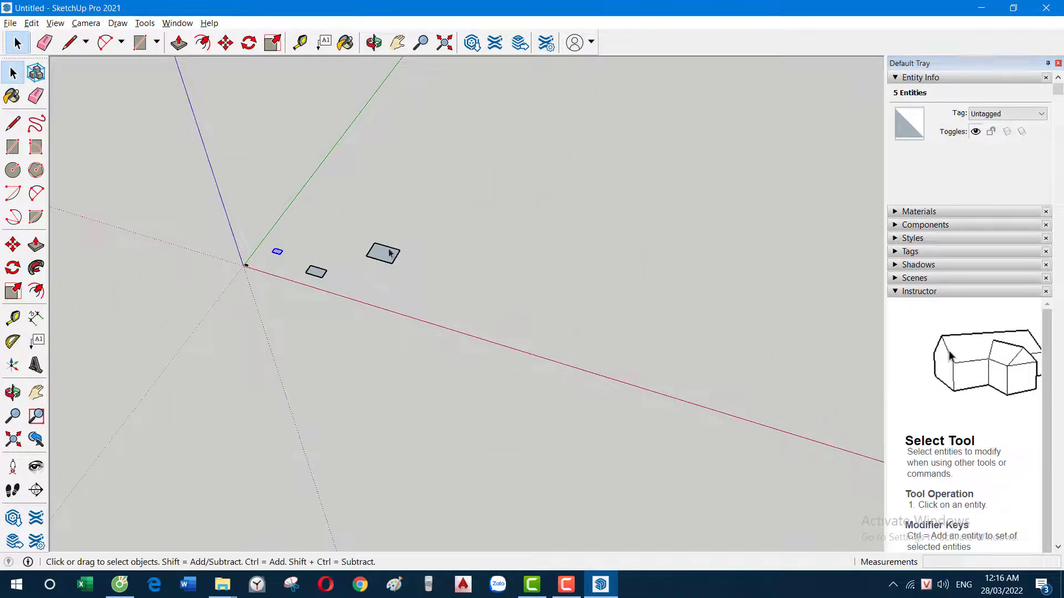
pyautogui.moveTo(351, 216); pyautogui.dragTo(524, 333)
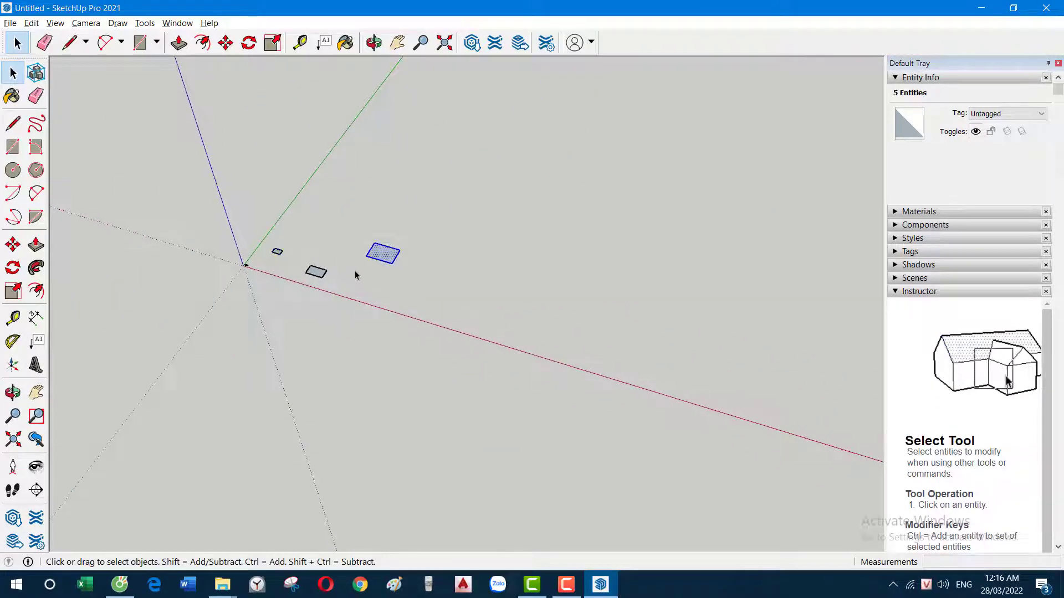
pyautogui.scroll(3, 373, 249)
pyautogui.scroll(5, 392, 266)
pyautogui.scroll(2, 417, 292)
pyautogui.scroll(-4, 428, 272)
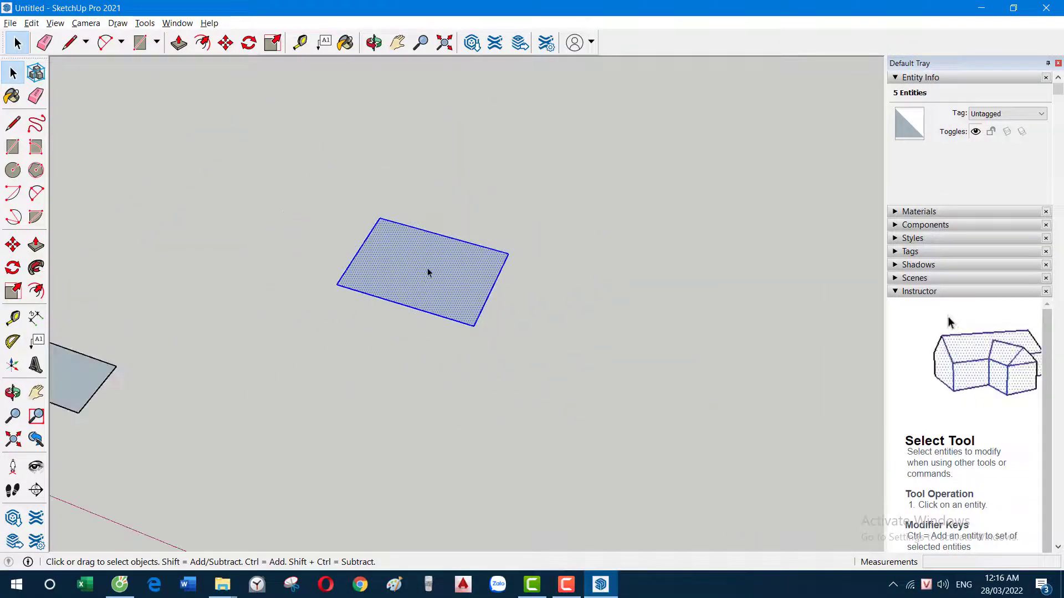
pyautogui.scroll(-3, 430, 275)
pyautogui.scroll(-3, 498, 269)
pyautogui.scroll(1, 587, 283)
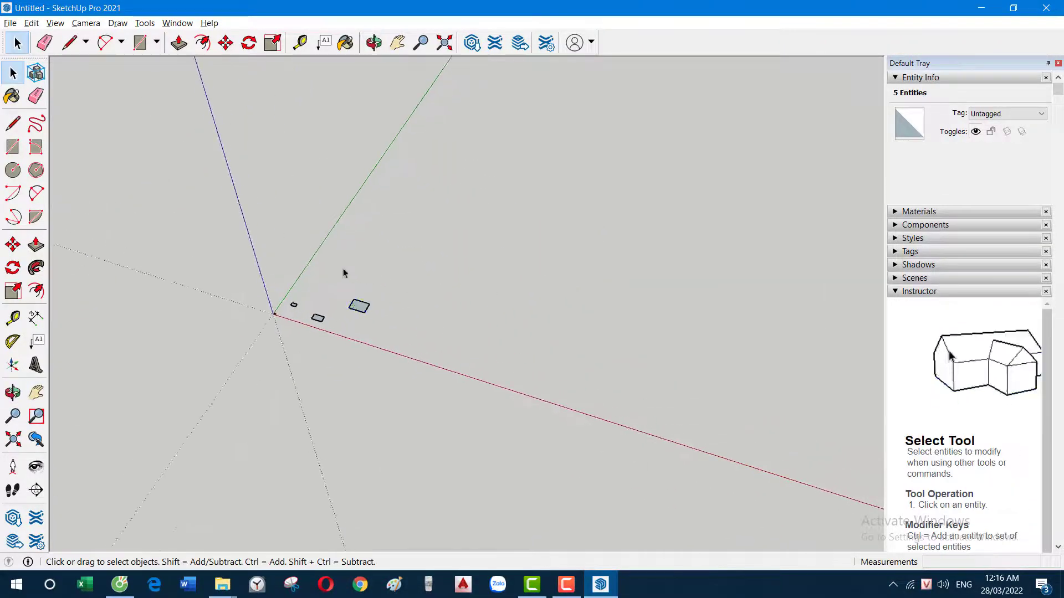
pyautogui.hotkey('shift', 'z')
pyautogui.scroll(-3, 474, 309)
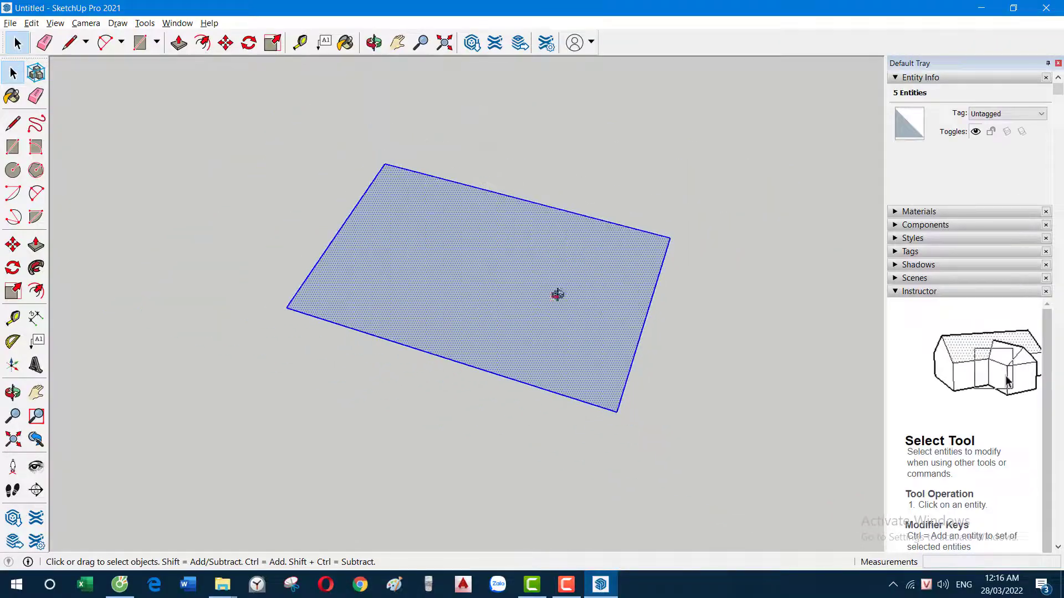
pyautogui.moveTo(558, 294)
pyautogui.mouseDown(button='middle')
pyautogui.moveTo(606, 166)
pyautogui.moveTo(285, 104)
pyautogui.moveTo(370, 186)
pyautogui.mouseUp(button='middle')
# Glance at the shortcut notes, then hide the selected rectangle with H and clear the selection
pyautogui.hotkey('alt', 'Tab')
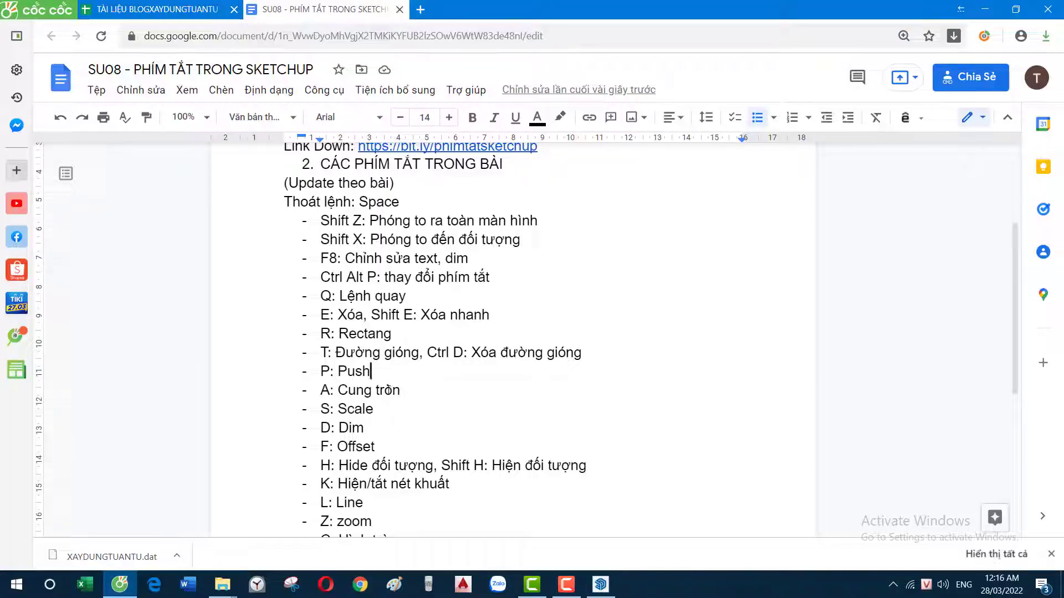
pyautogui.hotkey('alt', 'Tab')
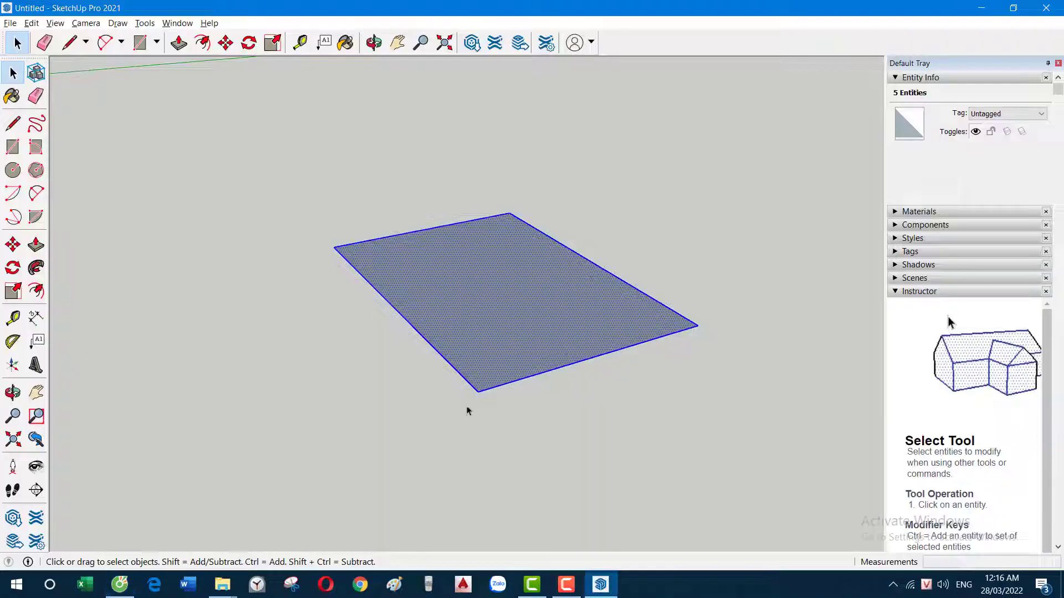
pyautogui.scroll(-3, 501, 372)
pyautogui.scroll(-2, 487, 355)
pyautogui.press('h')
pyautogui.click(438, 331)
pyautogui.moveTo(438, 331)
pyautogui.mouseDown(button='middle')
pyautogui.moveTo(407, 303)
pyautogui.moveTo(406, 363)
pyautogui.moveTo(477, 392)
pyautogui.moveTo(343, 404)
pyautogui.moveTo(285, 320)
pyautogui.mouseUp(button='middle')
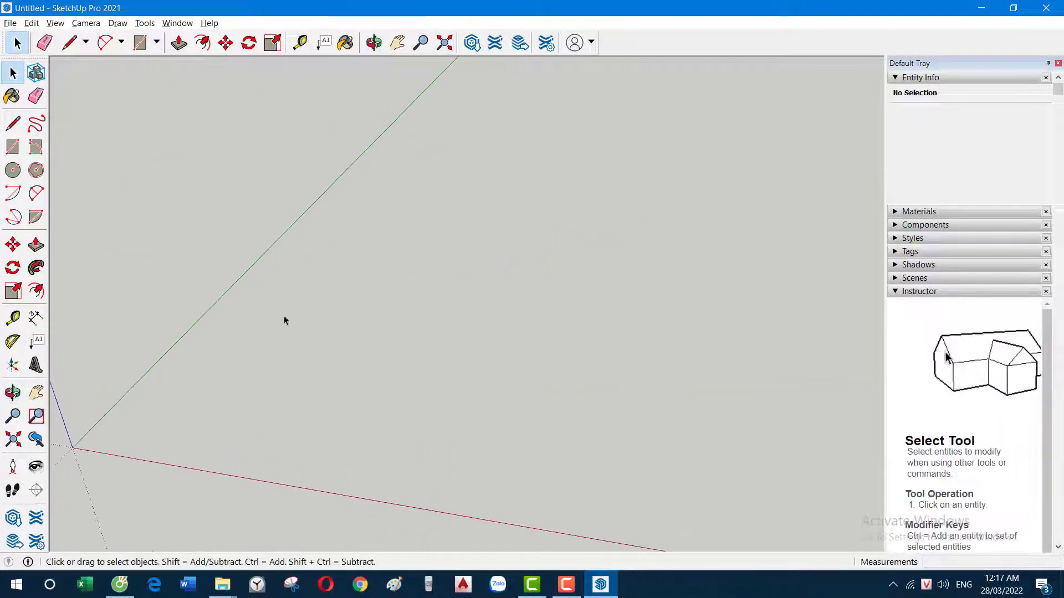
# Draw a new rectangle on the ground with the Rectangle tool (R)
pyautogui.press('r')
pyautogui.click(309, 254)
pyautogui.click(679, 453)
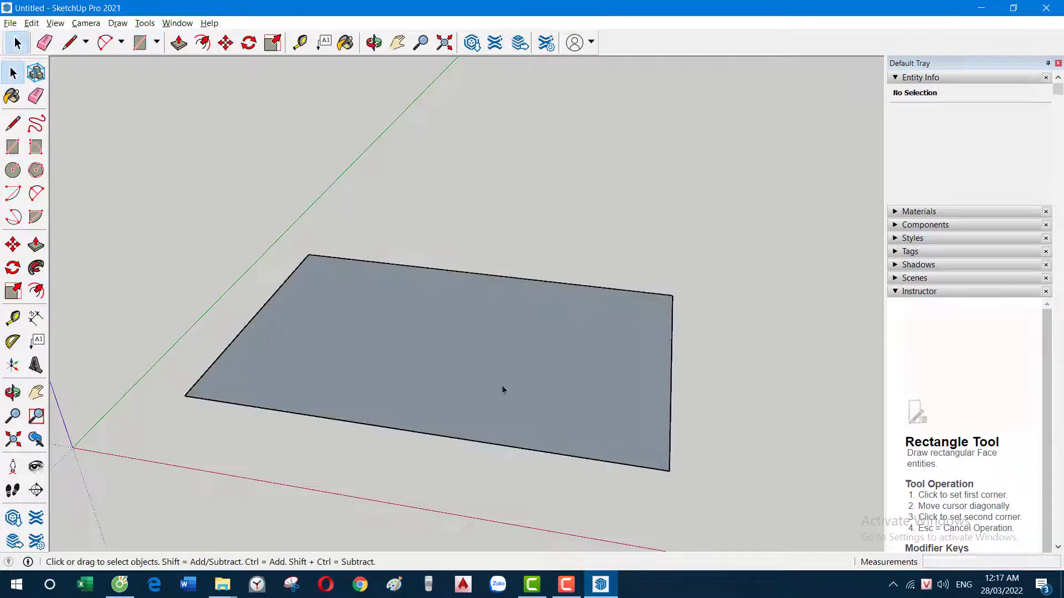
pyautogui.moveTo(500, 390)
pyautogui.mouseDown(button='middle')
pyautogui.moveTo(589, 367)
pyautogui.moveTo(487, 366)
pyautogui.mouseUp(button='middle')
pyautogui.press('space')
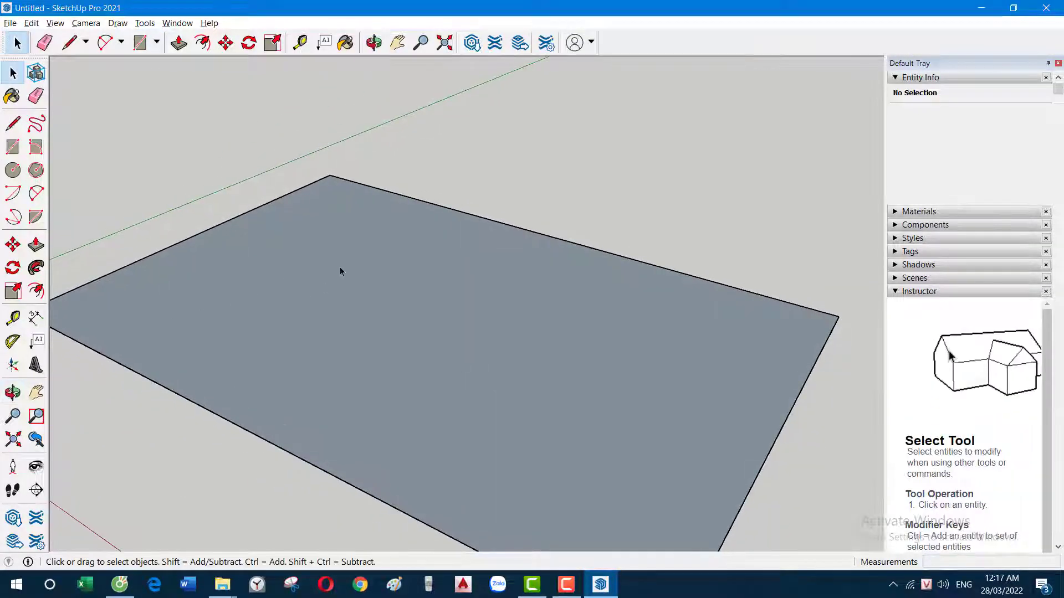
pyautogui.moveTo(340, 271)
pyautogui.mouseDown(button='middle')
pyautogui.moveTo(356, 288)
pyautogui.moveTo(247, 311)
pyautogui.mouseUp(button='middle')
pyautogui.scroll(4, 195, 283)
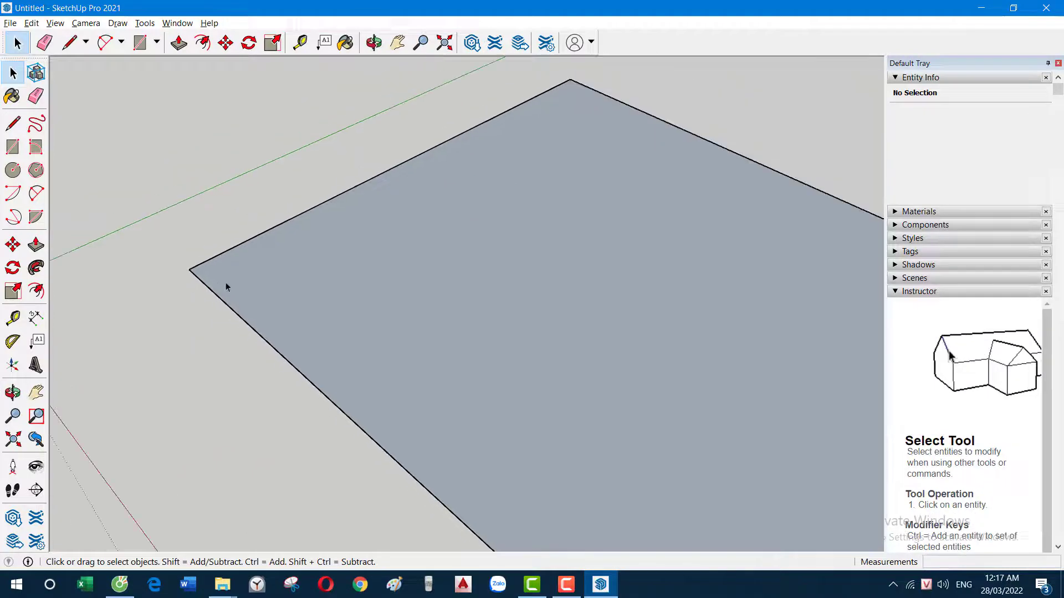
# Offset the rectangle's edge slightly inward and delete the inner face, leaving a thin ring
pyautogui.press('f')
pyautogui.click(230, 308)
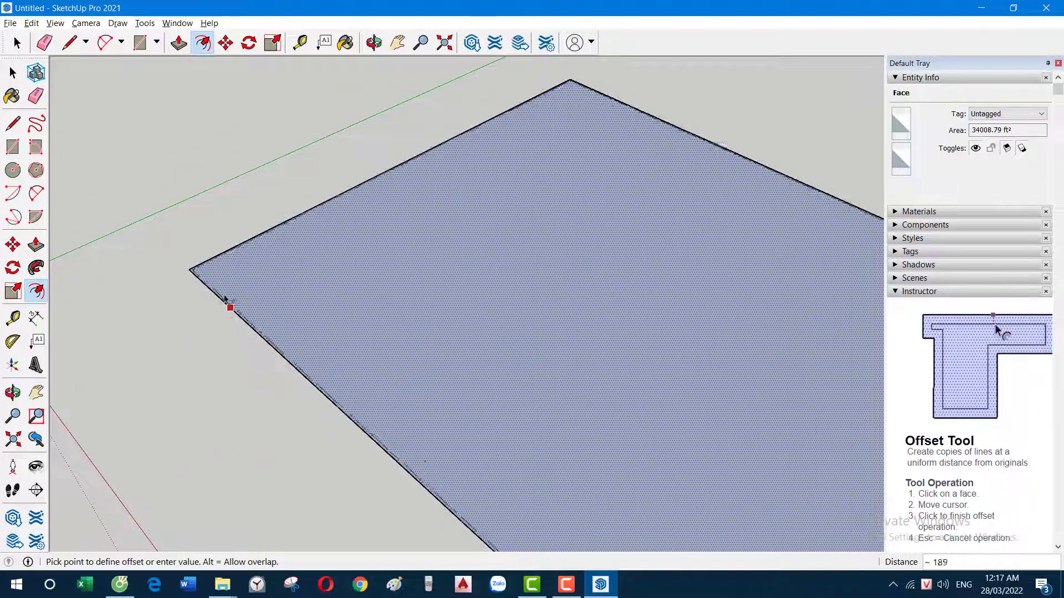
pyautogui.click(242, 299)
pyautogui.press('space')
pyautogui.scroll(-3, 357, 278)
pyautogui.scroll(-2, 387, 275)
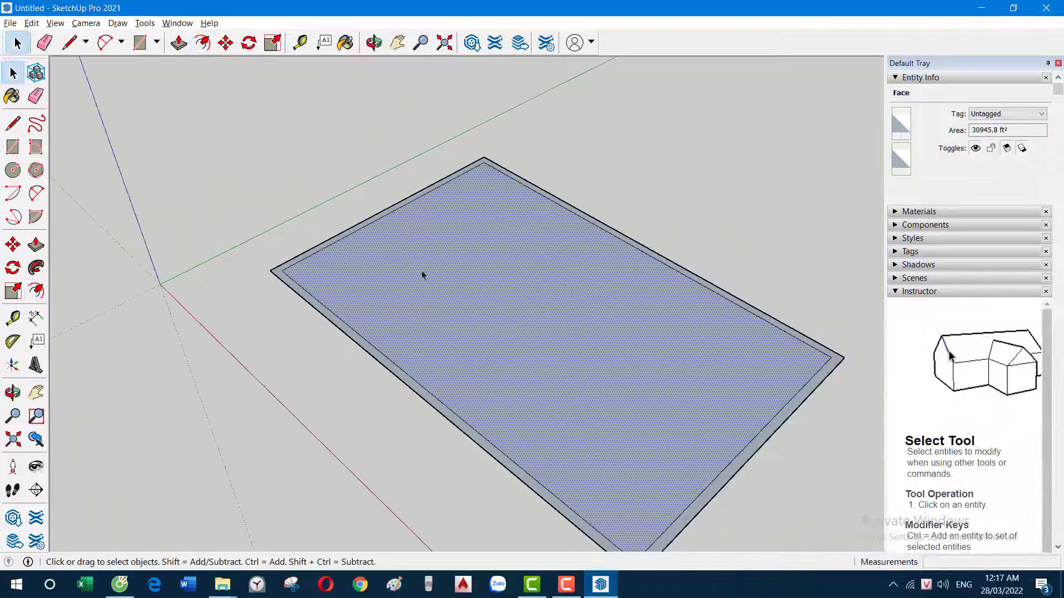
pyautogui.press('Delete')
# Push/Pull the ring upward into thin walls and select the whole box
pyautogui.moveTo(411, 280)
pyautogui.mouseDown(button='middle')
pyautogui.moveTo(409, 213)
pyautogui.moveTo(294, 307)
pyautogui.mouseUp(button='middle')
pyautogui.scroll(2, 294, 307)
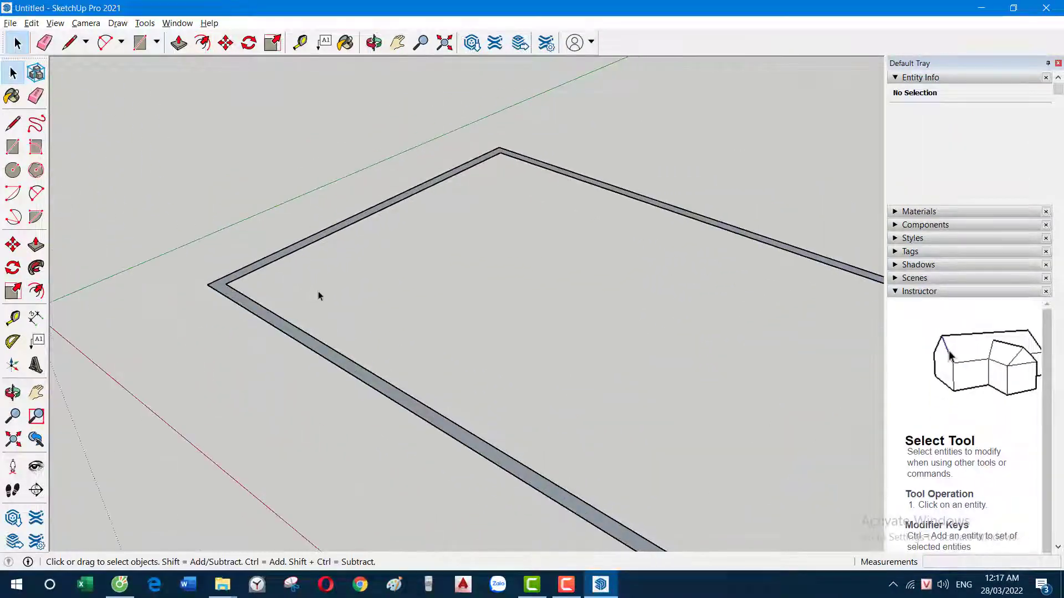
pyautogui.scroll(-2, 318, 294)
pyautogui.press('p')
pyautogui.click(314, 264)
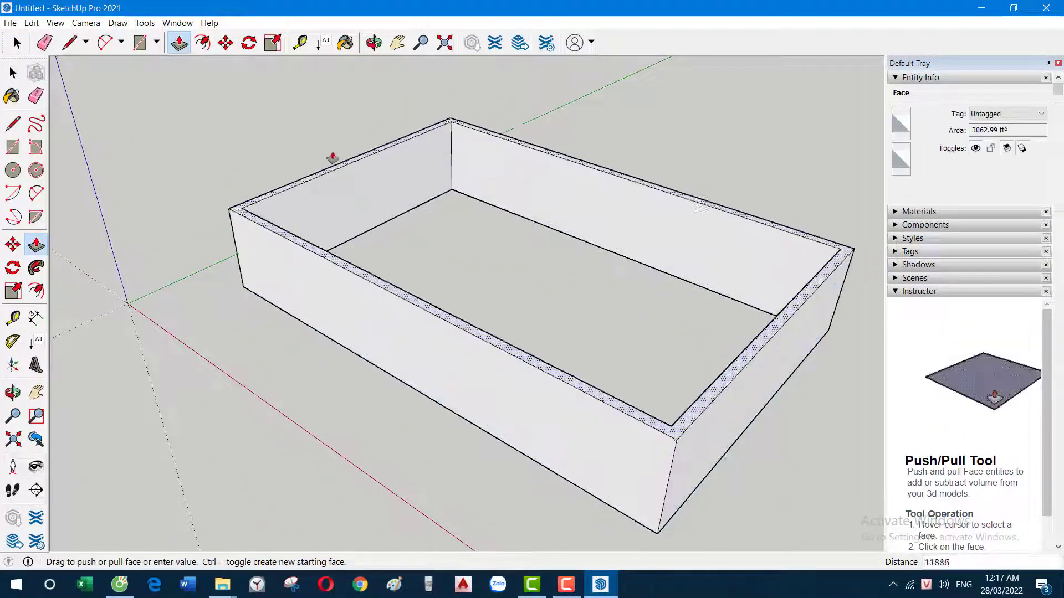
pyautogui.click(359, 107)
pyautogui.scroll(-3, 549, 152)
pyautogui.moveTo(549, 152)
pyautogui.mouseDown(button='middle')
pyautogui.moveTo(370, 108)
pyautogui.moveTo(579, 228)
pyautogui.moveTo(710, 357)
pyautogui.moveTo(620, 336)
pyautogui.mouseUp(button='middle')
pyautogui.scroll(1, 579, 227)
pyautogui.tripleClick(591, 211)
# Select the ring face and its edges, checking the shortcut notes in Google Docs
pyautogui.hotkey('alt', 'Tab')
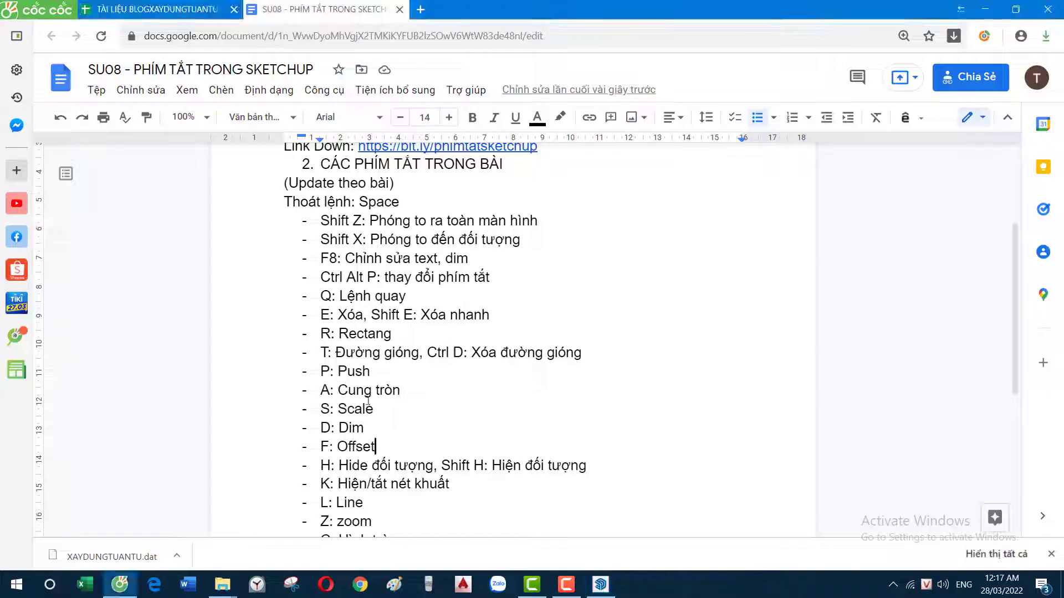
pyautogui.hotkey('alt', 'Tab')
pyautogui.scroll(5, 411, 369)
pyautogui.doubleClick(275, 330)
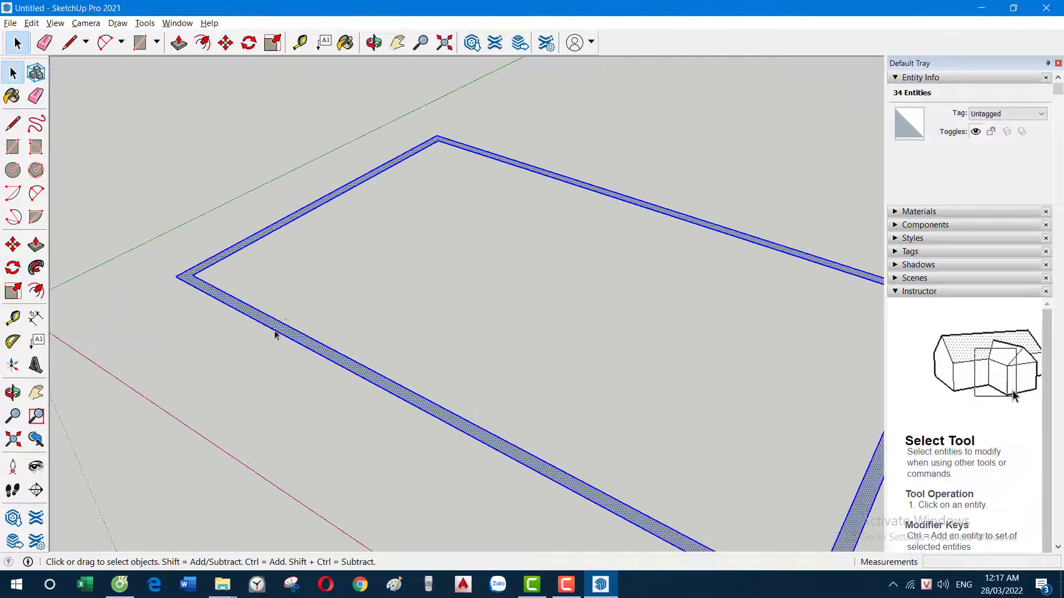
pyautogui.scroll(2, 217, 288)
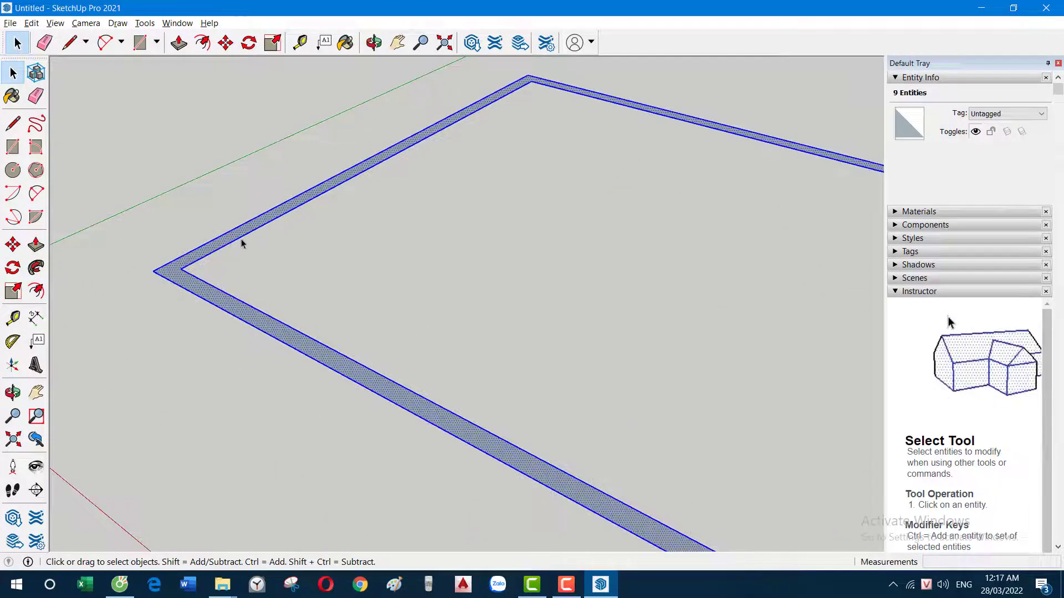
pyautogui.scroll(-3, 241, 239)
pyautogui.hotkey('alt', 'Tab')
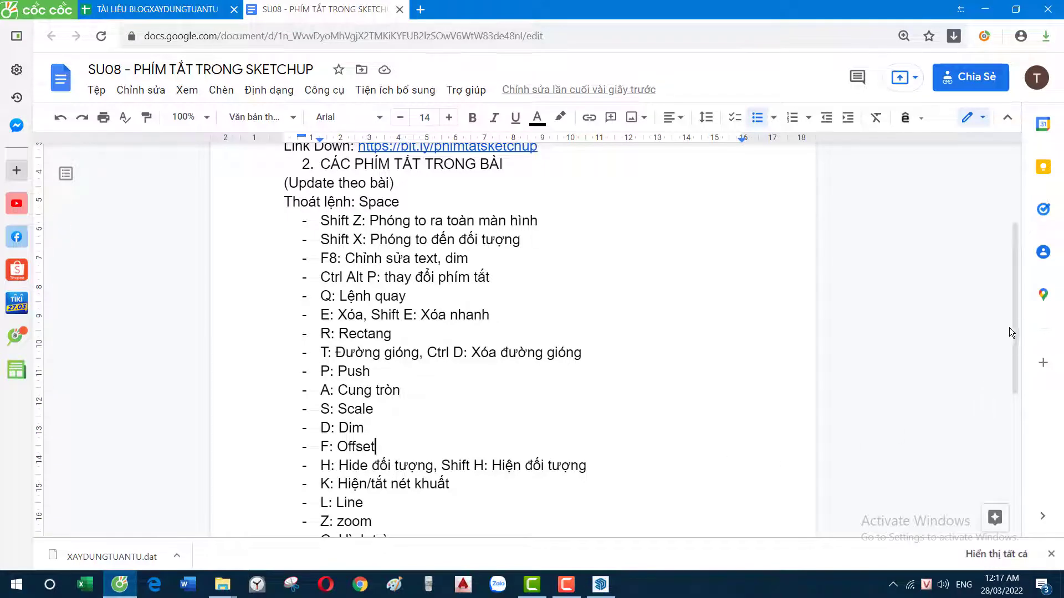
pyautogui.scroll(-1, 1008, 332)
pyautogui.scroll(-3, 1006, 346)
pyautogui.hotkey('alt', 'Tab')
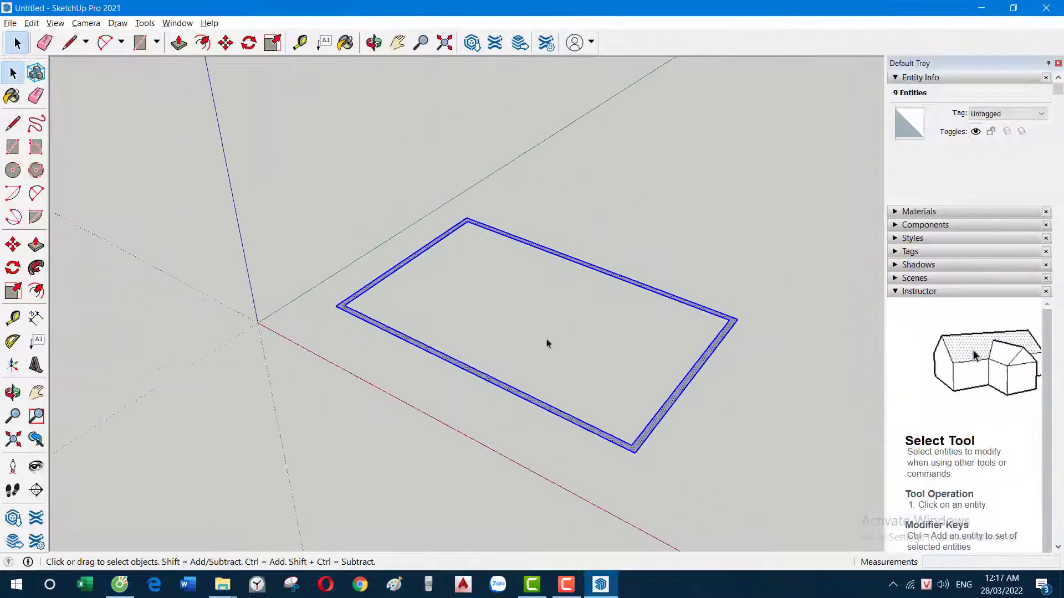
# Push/Pull the ring up into tall walls and select the whole box
pyautogui.moveTo(547, 344)
pyautogui.mouseDown(button='middle')
pyautogui.moveTo(577, 280)
pyautogui.moveTo(499, 266)
pyautogui.mouseUp(button='middle')
pyautogui.press('p')
pyautogui.click(439, 242)
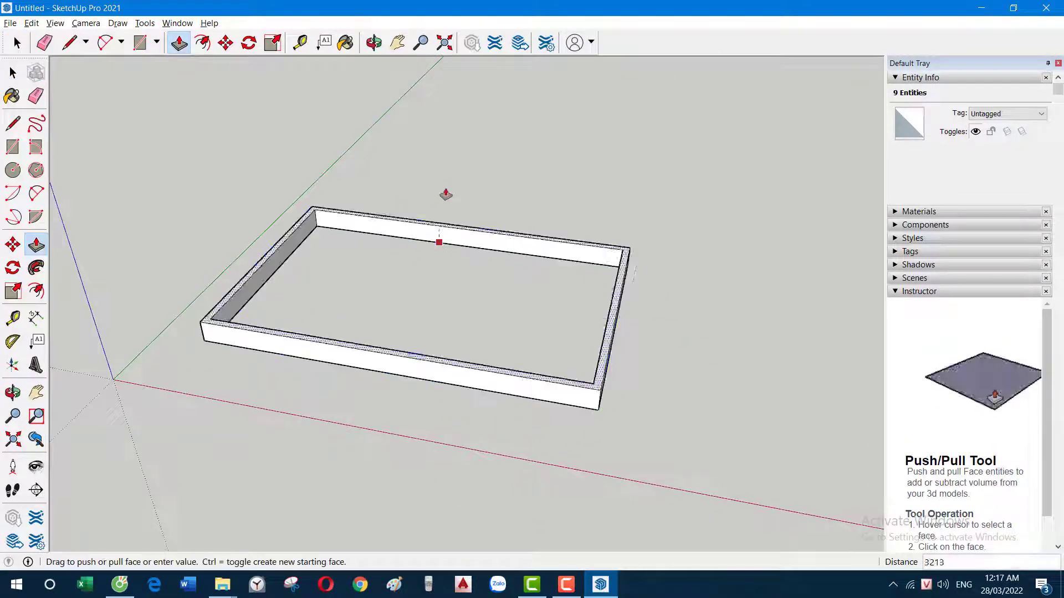
pyautogui.click(459, 148)
pyautogui.press('space')
pyautogui.tripleClick(506, 197)
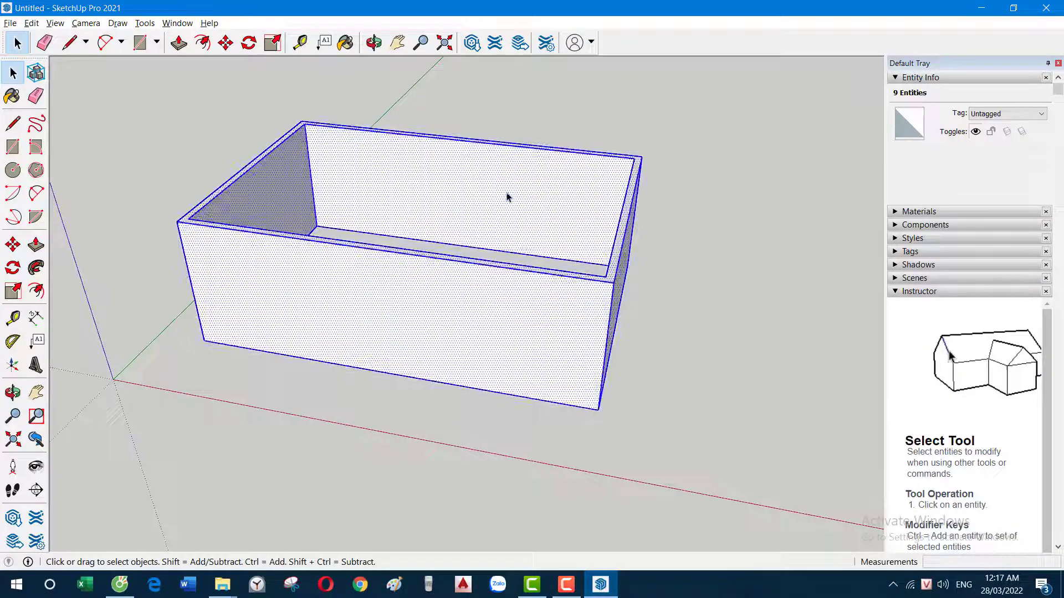
# Group the box with Ctrl+G, then select the group and delete it
pyautogui.hotkey('ctrl', 'g')
pyautogui.moveTo(619, 192)
pyautogui.mouseDown(button='middle')
pyautogui.moveTo(473, 225)
pyautogui.moveTo(608, 185)
pyautogui.mouseUp(button='middle')
pyautogui.click(608, 186)
pyautogui.scroll(3, 549, 250)
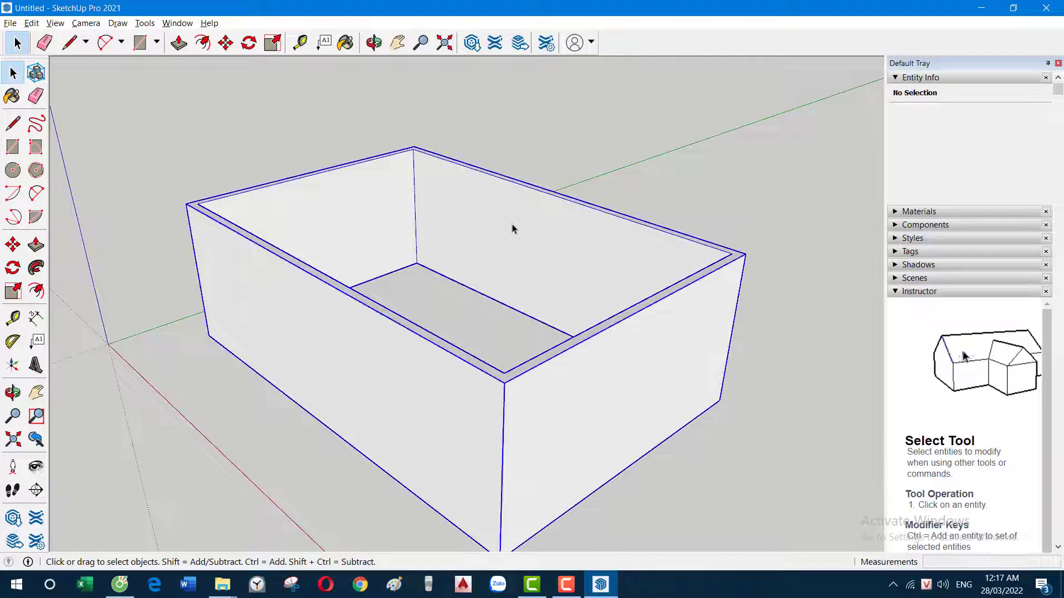
pyautogui.click(513, 229)
pyautogui.scroll(-3, 512, 229)
pyautogui.press('Delete')
pyautogui.moveTo(513, 231)
pyautogui.mouseDown(button='middle')
pyautogui.moveTo(567, 198)
pyautogui.moveTo(312, 206)
pyautogui.mouseUp(button='middle')
pyautogui.hotkey('ctrl', 'z')
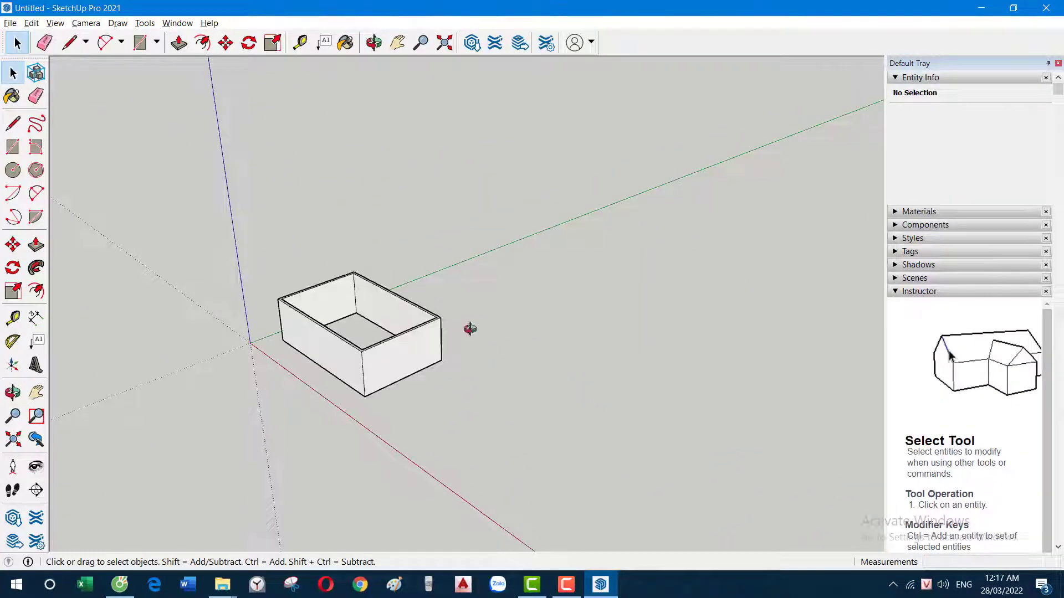
pyautogui.moveTo(475, 328); pyautogui.dragTo(403, 334, button='middle')
pyautogui.click(403, 335)
pyautogui.press('m')
pyautogui.click(511, 364)
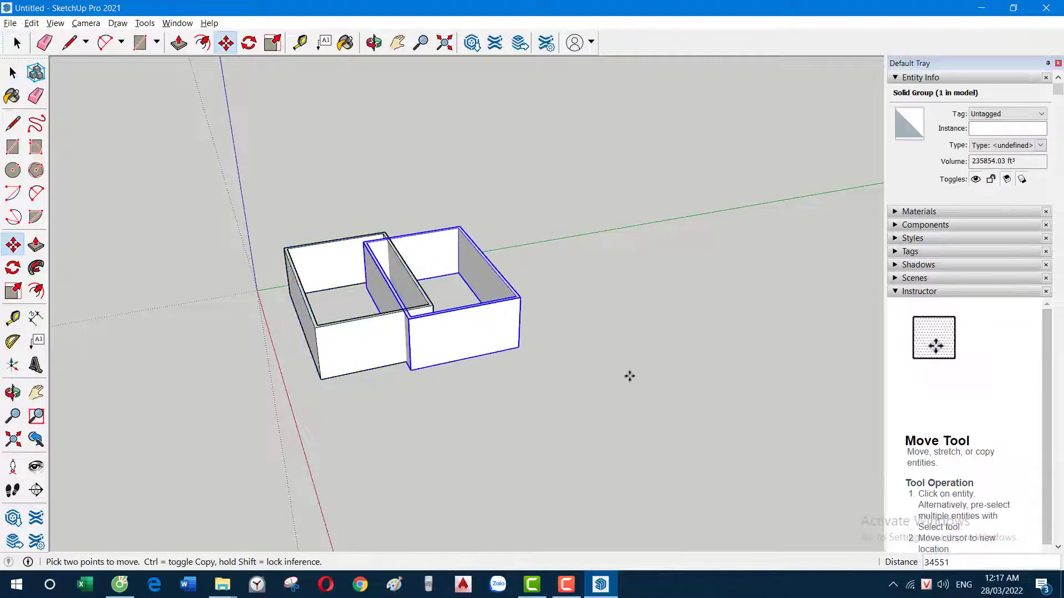
pyautogui.press('ctrl')
pyautogui.click(629, 375)
pyautogui.click(613, 416)
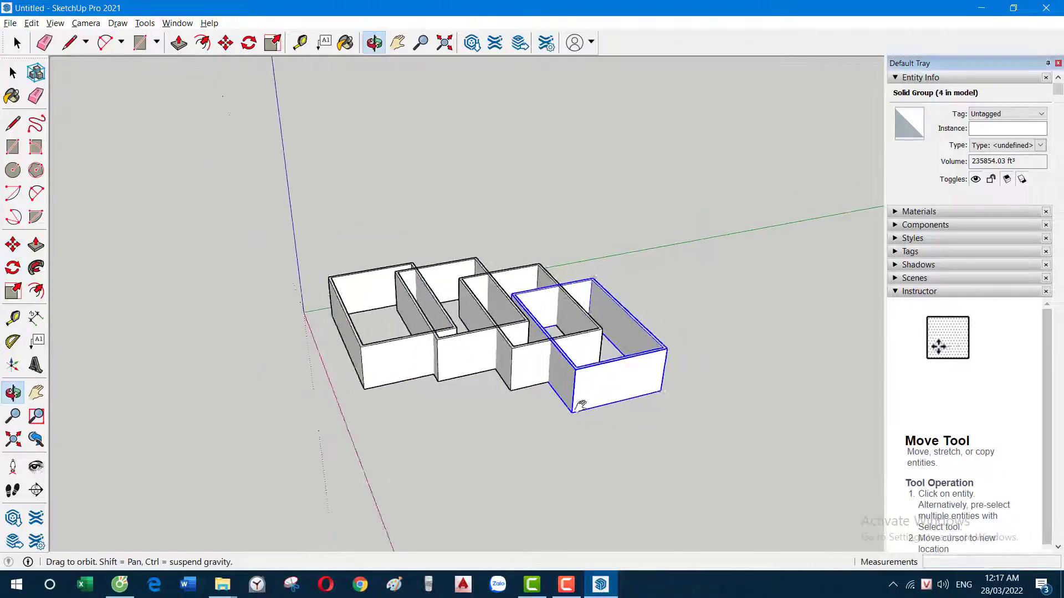
pyautogui.press('space')
pyautogui.moveTo(699, 445); pyautogui.dragTo(678, 430, button='middle')
pyautogui.click(678, 430)
pyautogui.moveTo(575, 334)
pyautogui.mouseDown(button='middle')
pyautogui.moveTo(464, 302)
pyautogui.moveTo(487, 309)
pyautogui.moveTo(487, 326)
pyautogui.moveTo(564, 323)
pyautogui.mouseUp(button='middle')
pyautogui.click(564, 324)
pyautogui.press('Delete')
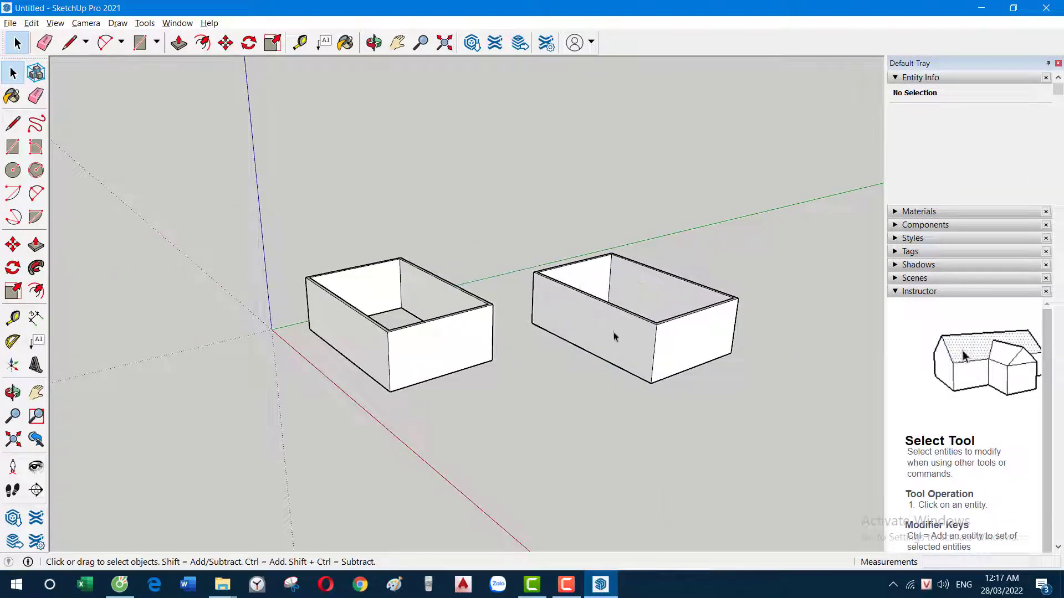
pyautogui.click(614, 333)
pyautogui.press('Delete')
pyautogui.click(478, 324)
pyautogui.press('Delete')
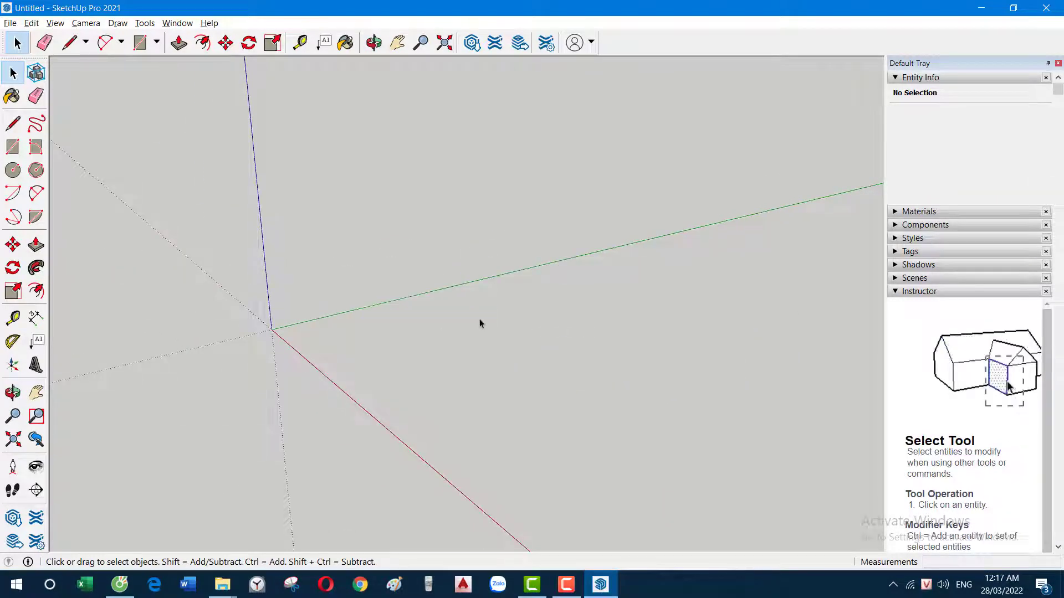
pyautogui.hotkey('ctrl', 'z')
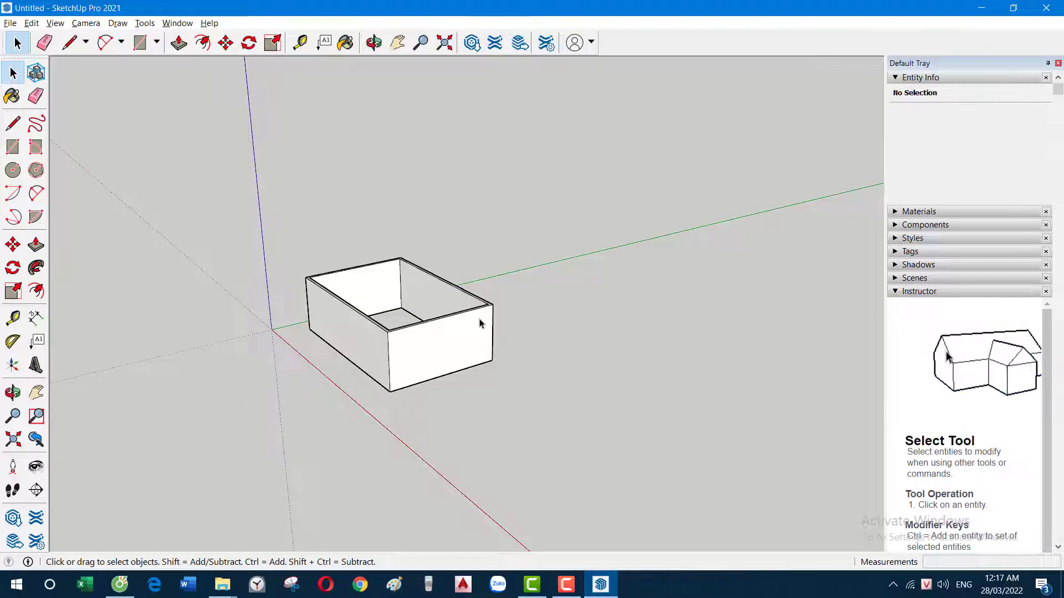
pyautogui.hotkey('alt', 'Tab')
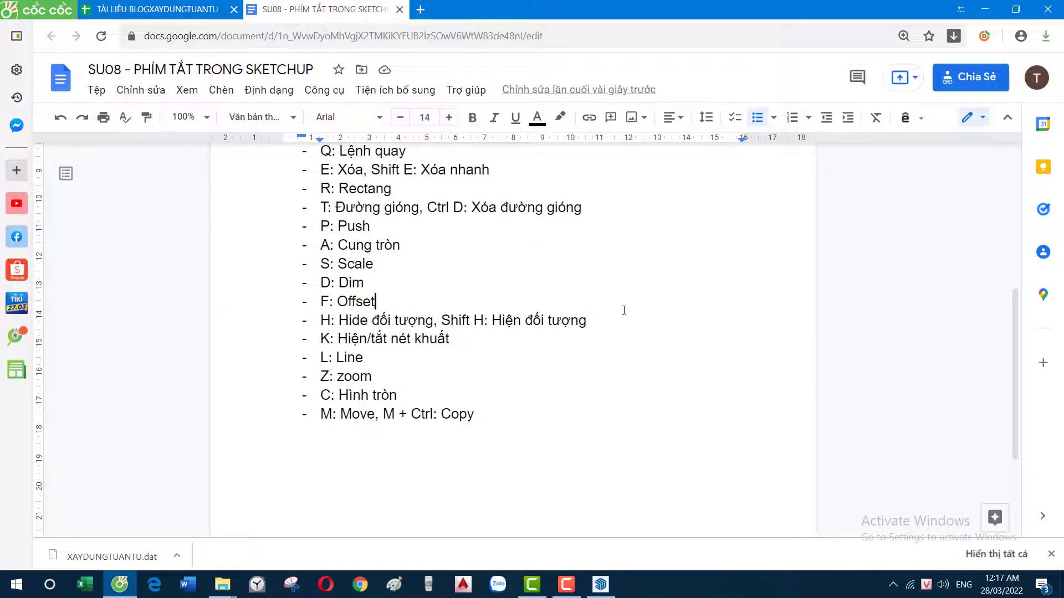
# Remove the right-hand rooms of the box model, then restore them with Ctrl+Z
pyautogui.hotkey('alt', 'Tab')
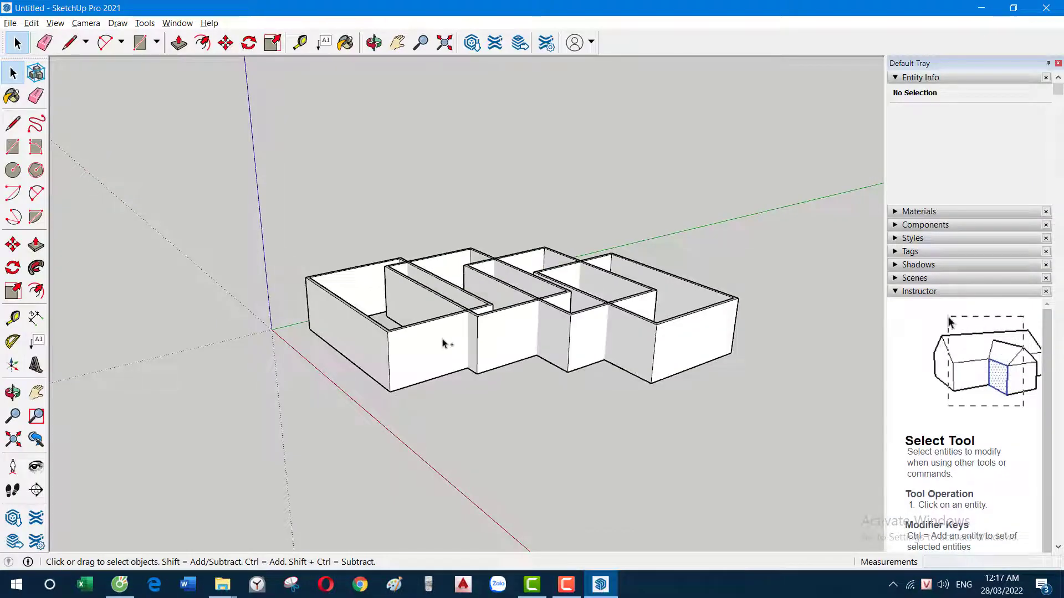
pyautogui.moveTo(444, 341)
pyautogui.mouseDown(button='middle')
pyautogui.moveTo(351, 256)
pyautogui.moveTo(563, 373)
pyautogui.mouseUp(button='middle')
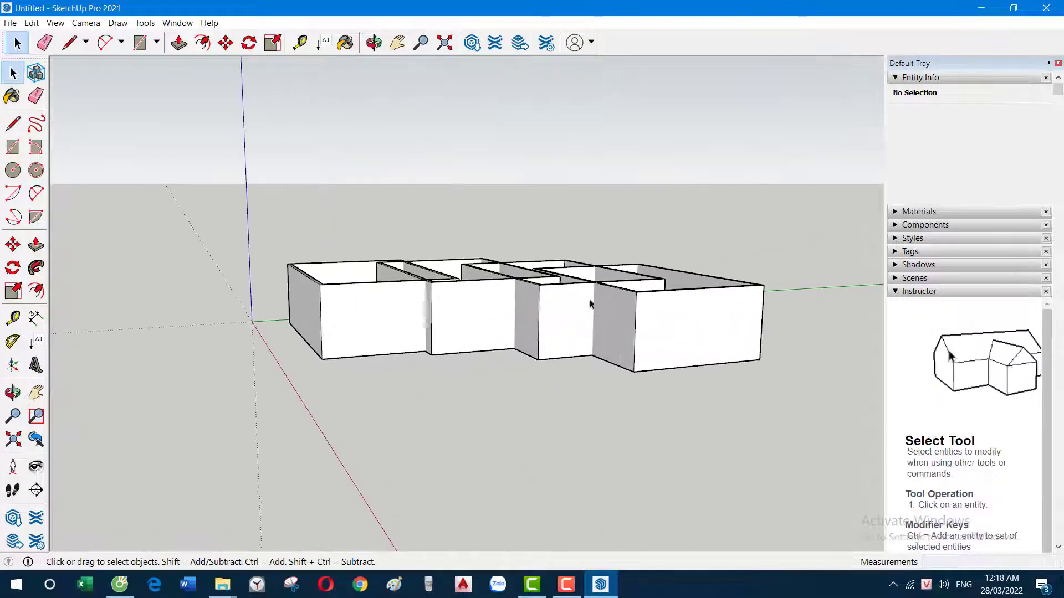
pyautogui.click(665, 362)
pyautogui.press('Delete')
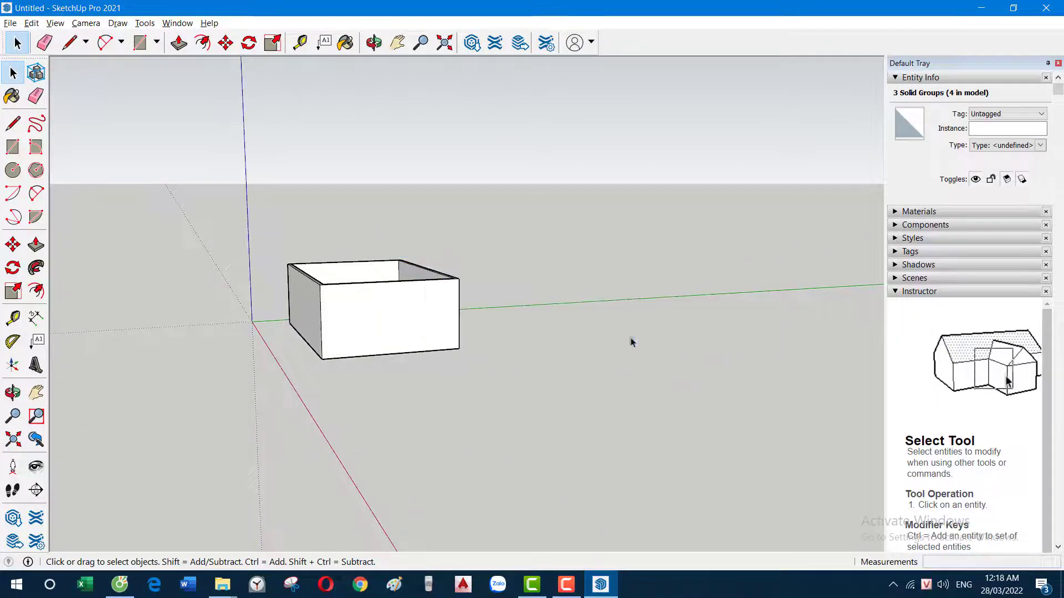
pyautogui.scroll(-3, 413, 237)
pyautogui.moveTo(413, 238)
pyautogui.mouseDown(button='middle')
pyautogui.moveTo(557, 363)
pyautogui.moveTo(535, 263)
pyautogui.mouseUp(button='middle')
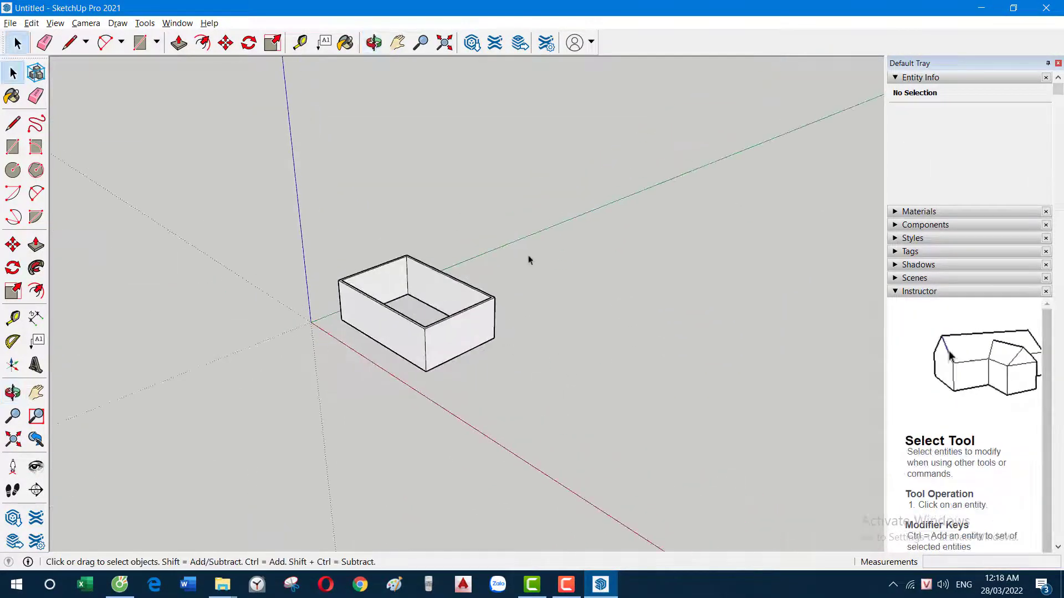
pyautogui.hotkey('ctrl', 'z')
# Review the 'Shift H: Hiện đối tượng' entry in the Google Docs shortcut list
pyautogui.hotkey('alt', 'Tab')
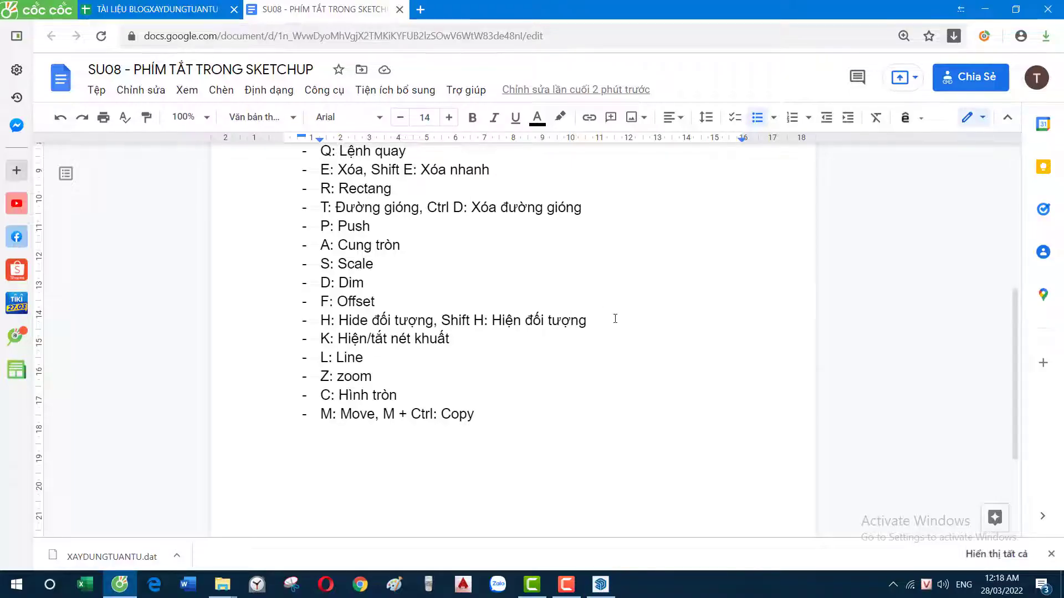
pyautogui.moveTo(615, 318); pyautogui.dragTo(442, 320)
pyautogui.click(500, 345)
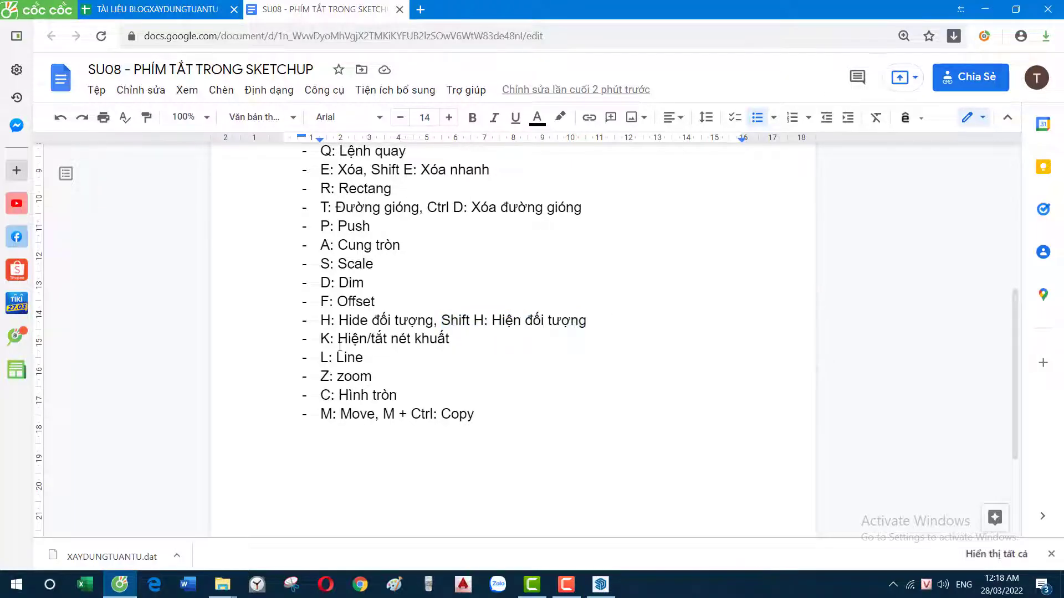
pyautogui.scroll(5, 340, 346)
pyautogui.scroll(-8, 414, 323)
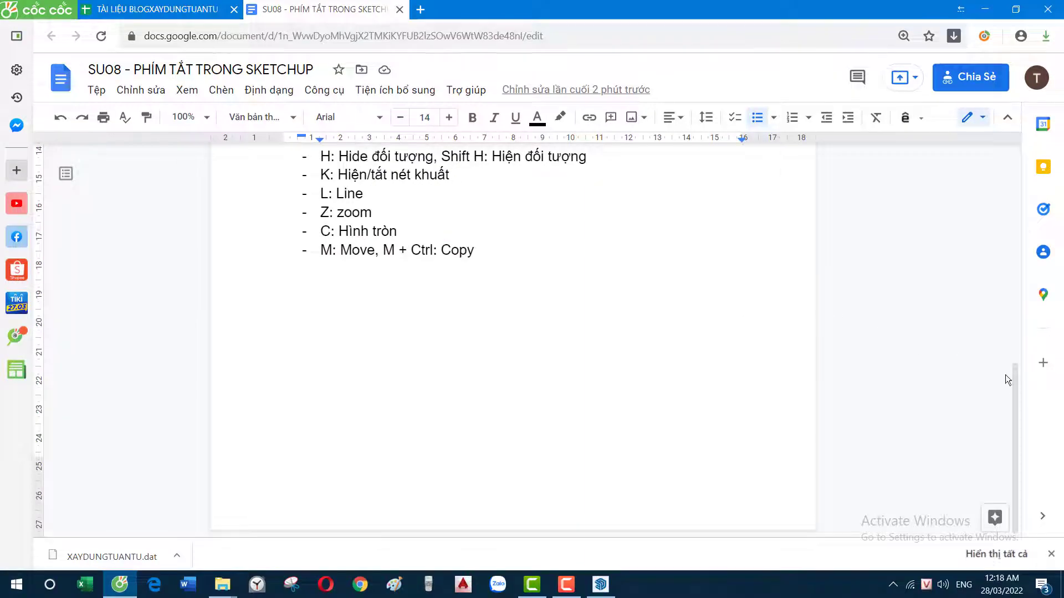
pyautogui.scroll(3, 992, 354)
pyautogui.hotkey('alt', 'Tab')
# Turn on dashed back edges with K and orbit to inspect the four boxes from above
pyautogui.scroll(5, 448, 325)
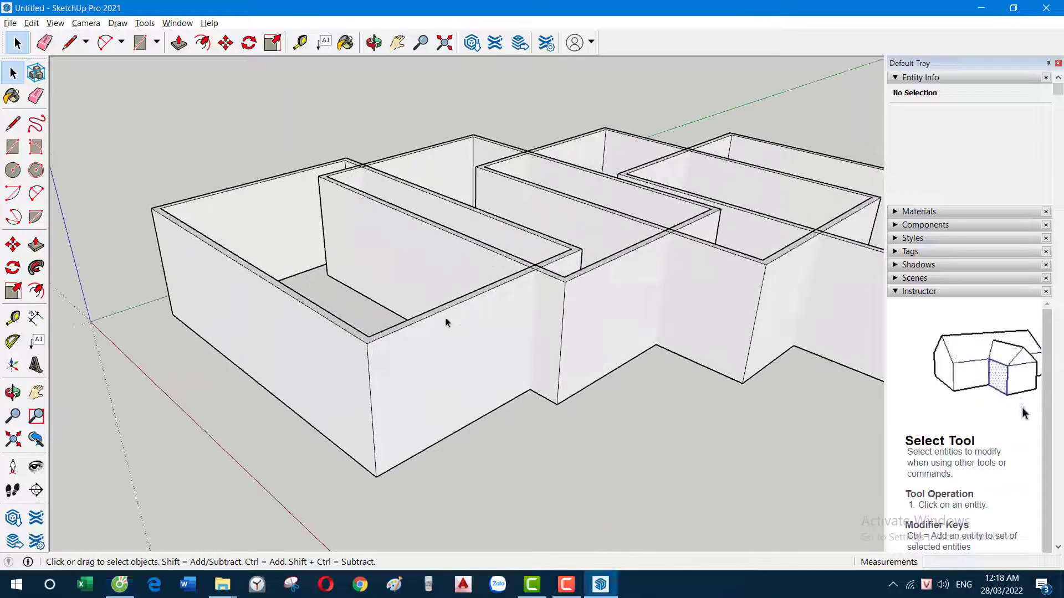
pyautogui.moveTo(448, 322); pyautogui.dragTo(468, 406, button='middle')
pyautogui.press('k')
pyautogui.moveTo(346, 359); pyautogui.dragTo(309, 285, button='middle')
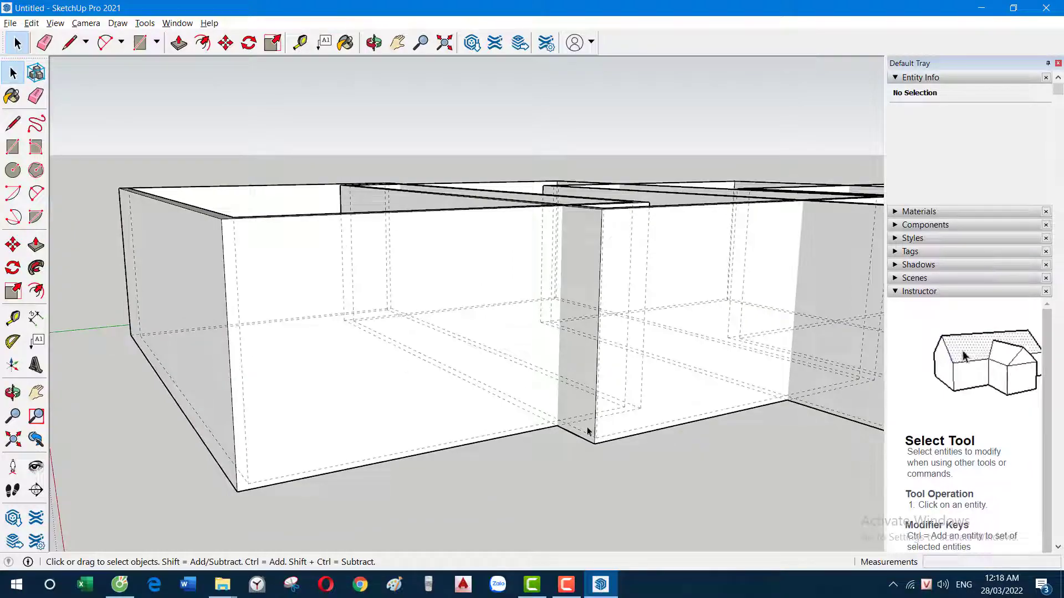
pyautogui.moveTo(543, 318)
pyautogui.mouseDown(button='middle')
pyautogui.moveTo(601, 452)
pyautogui.moveTo(380, 328)
pyautogui.moveTo(408, 257)
pyautogui.mouseUp(button='middle')
pyautogui.moveTo(368, 299)
pyautogui.mouseDown(button='middle')
pyautogui.moveTo(415, 278)
pyautogui.moveTo(267, 280)
pyautogui.mouseUp(button='middle')
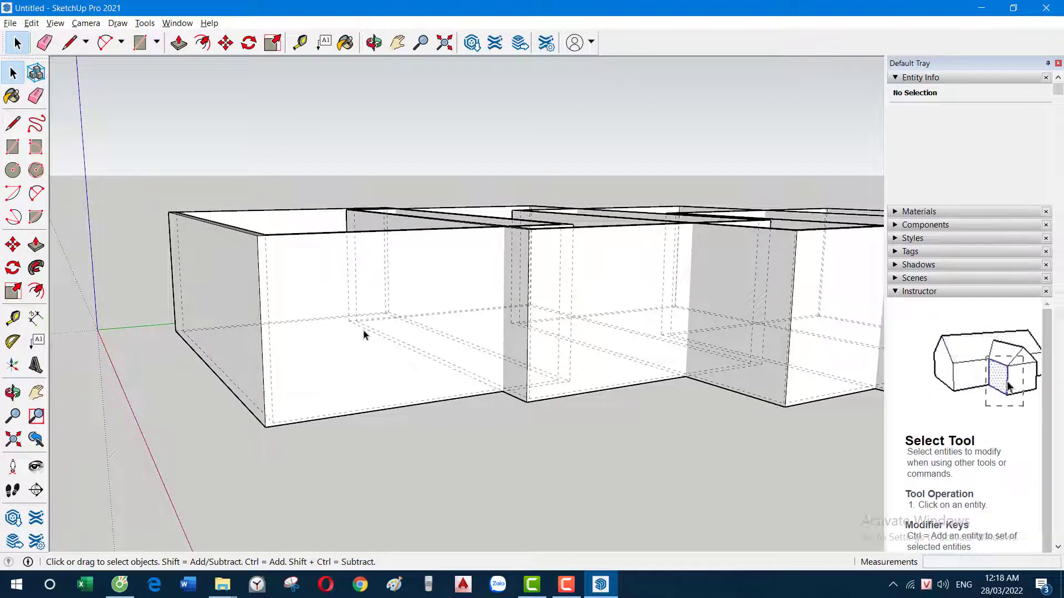
pyautogui.hotkey('alt', 'Tab')
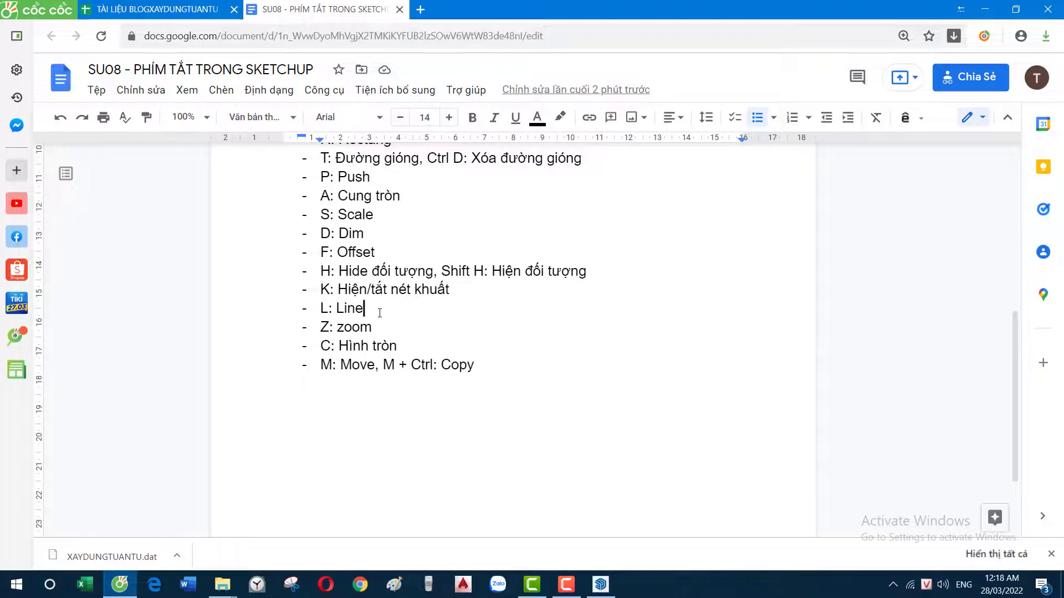
pyautogui.hotkey('alt', 'Tab')
pyautogui.scroll(-3, 490, 304)
# Select all four boxes and delete them
pyautogui.tripleClick(622, 317)
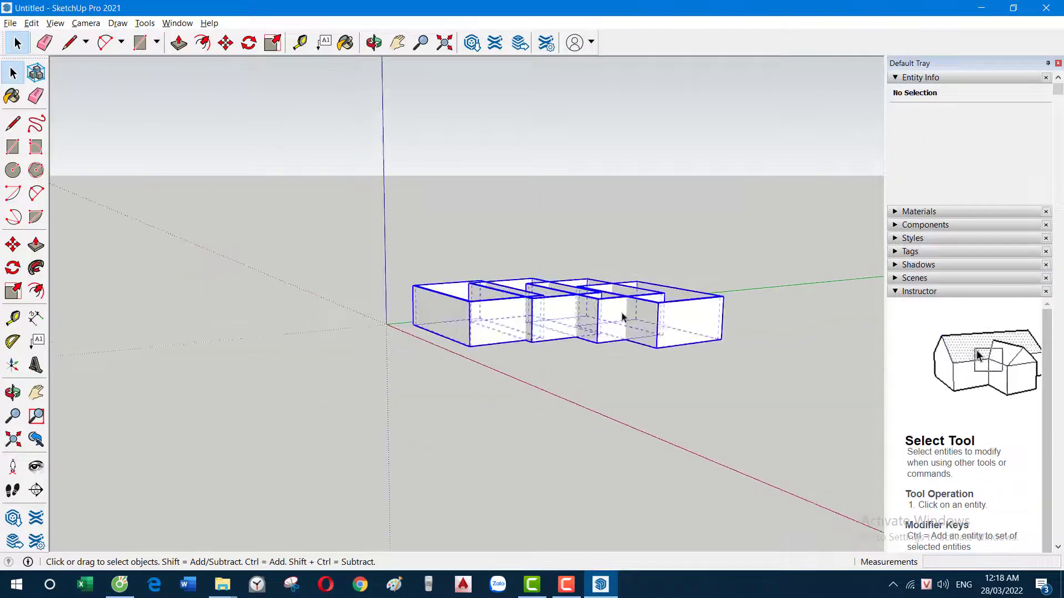
pyautogui.moveTo(621, 317); pyautogui.dragTo(530, 340, button='middle')
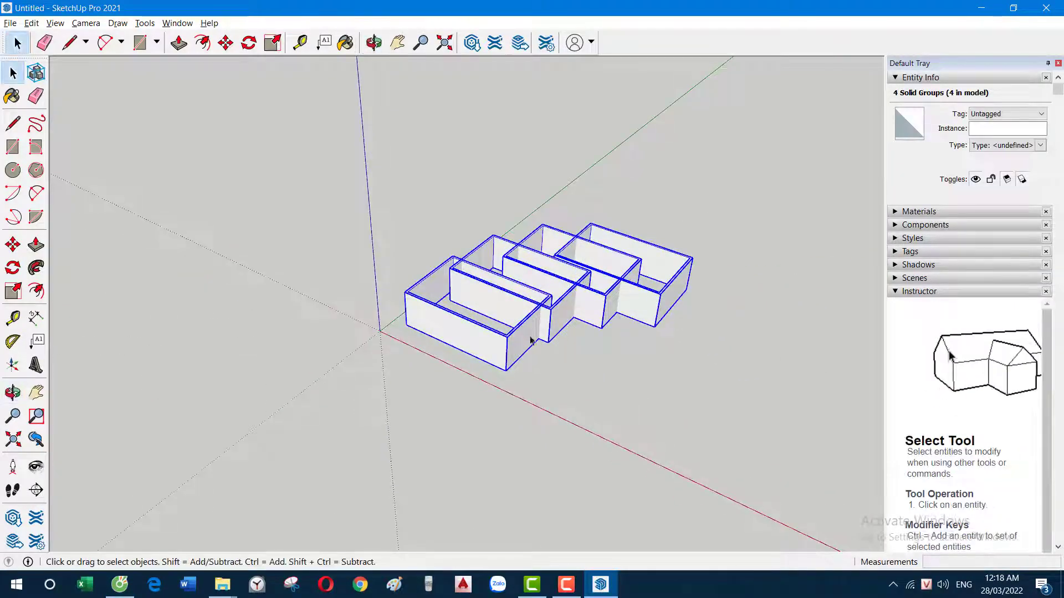
pyautogui.press('Delete')
pyautogui.moveTo(538, 264); pyautogui.dragTo(530, 323, button='middle')
# Draw two test polylines with the Line tool (L), then delete them
pyautogui.press('l')
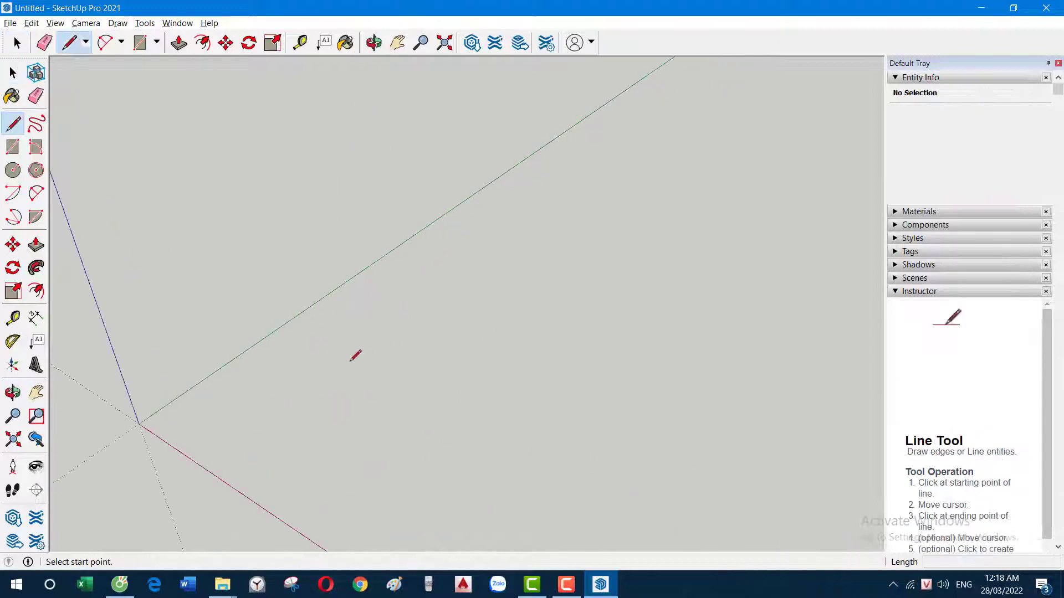
pyautogui.click(355, 360)
pyautogui.click(505, 240)
pyautogui.click(533, 375)
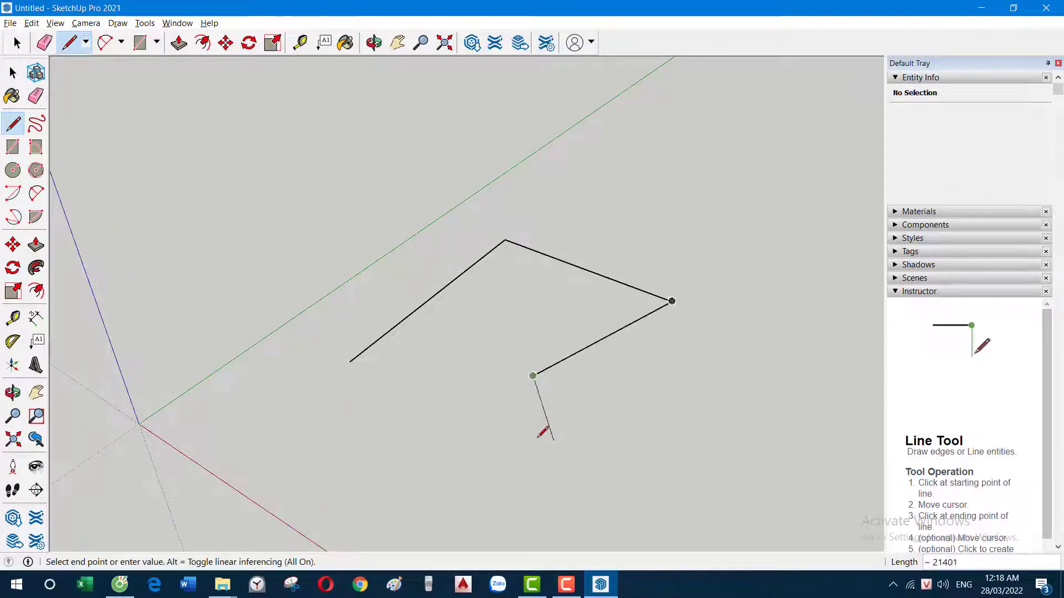
pyautogui.press('space')
pyautogui.click(12, 123)
pyautogui.click(379, 185)
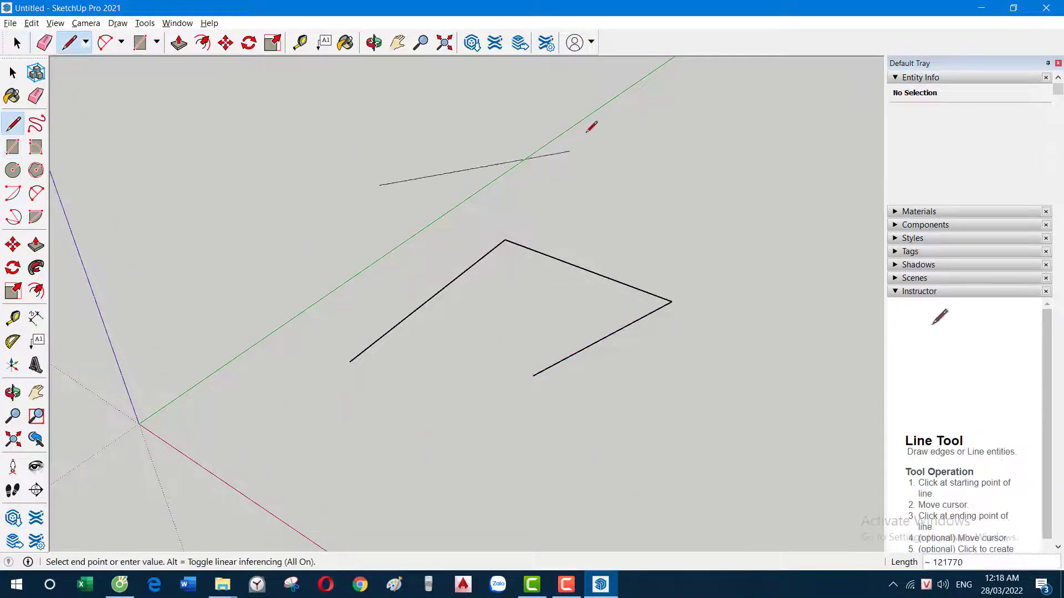
pyautogui.click(587, 130)
pyautogui.click(749, 174)
pyautogui.press('space')
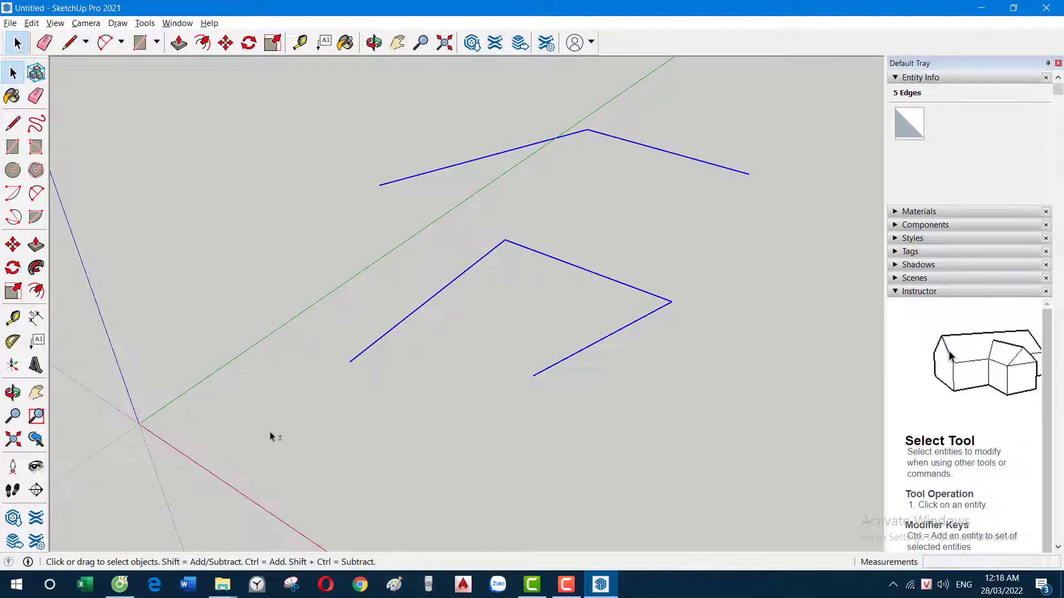
pyautogui.press('Delete')
# Draw one more test line, then select it and remove it with H
pyautogui.press('l')
pyautogui.click(294, 409)
pyautogui.click(540, 256)
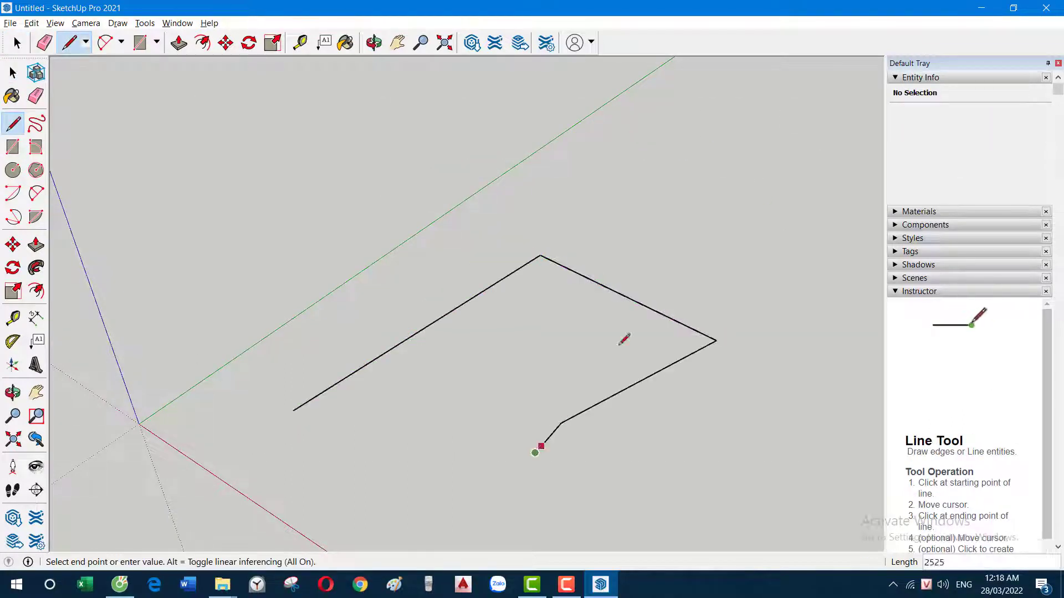
pyautogui.press('space')
pyautogui.moveTo(258, 490); pyautogui.dragTo(183, 537)
pyautogui.press('h')
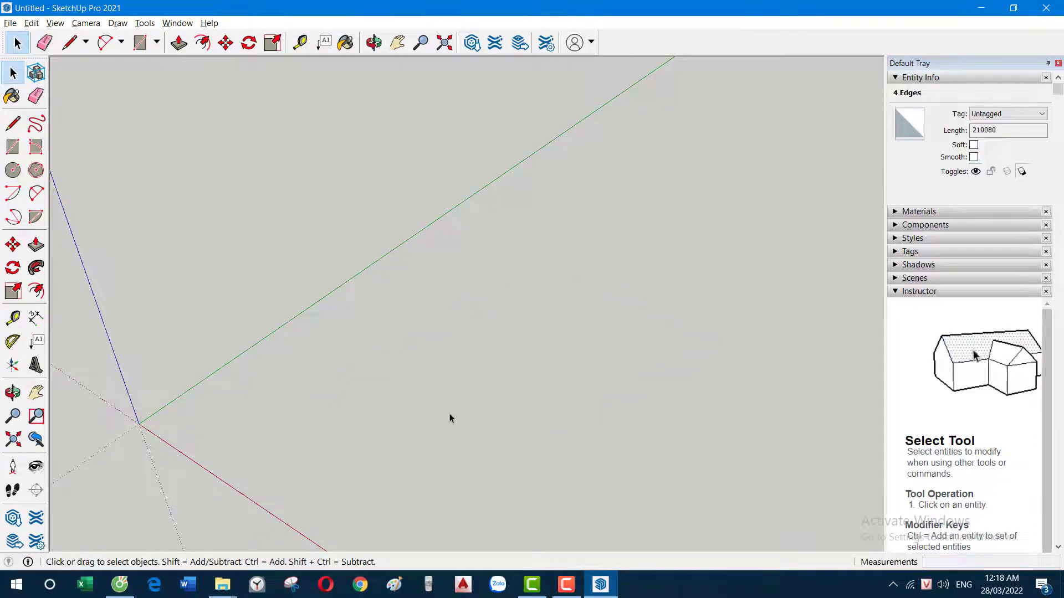
pyautogui.hotkey('alt', 'Tab')
pyautogui.hotkey('alt', 'Tab')
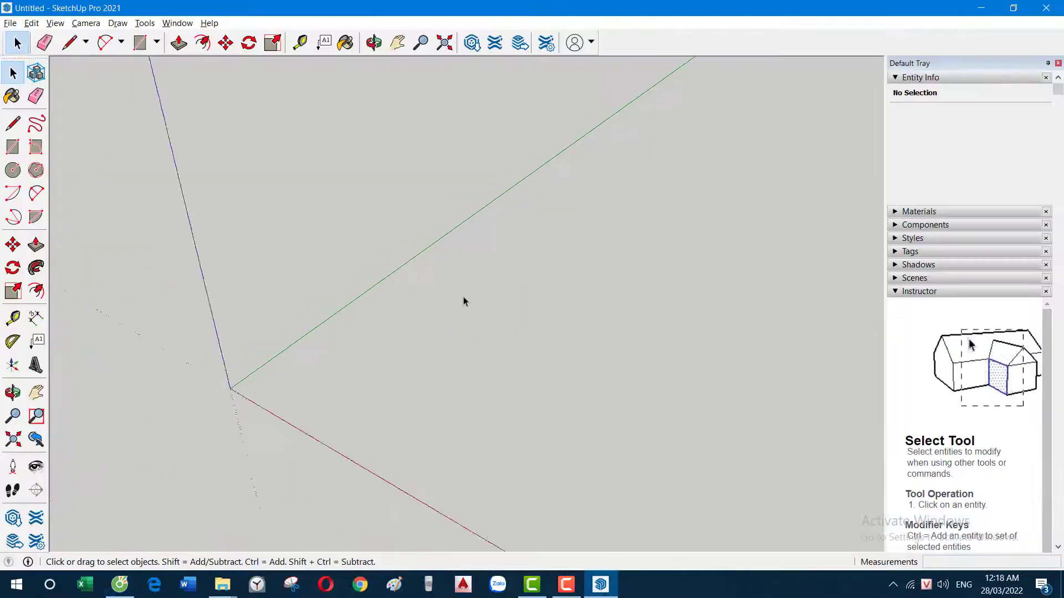
pyautogui.moveTo(464, 300); pyautogui.dragTo(492, 309, button='middle')
# Draw a rectangle on the ground and push it up into a box
pyautogui.press('z')
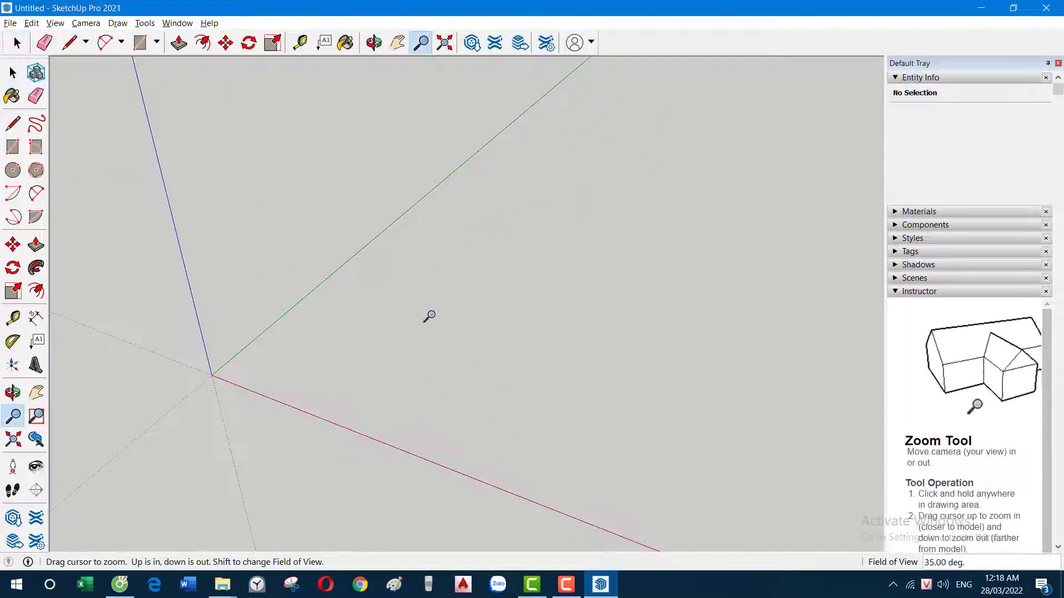
pyautogui.press('space')
pyautogui.click(446, 280)
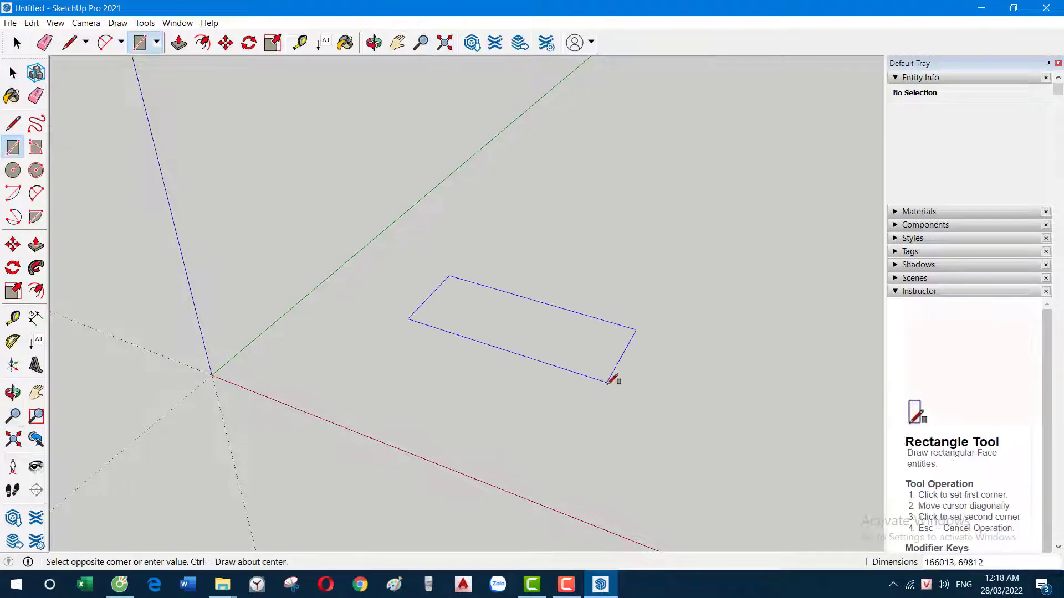
pyautogui.click(610, 382)
pyautogui.press('p')
pyautogui.click(570, 361)
pyautogui.click(528, 301)
pyautogui.press('space')
# Select the whole box by triple-click and by window selection, then clear the selection
pyautogui.tripleClick(527, 301)
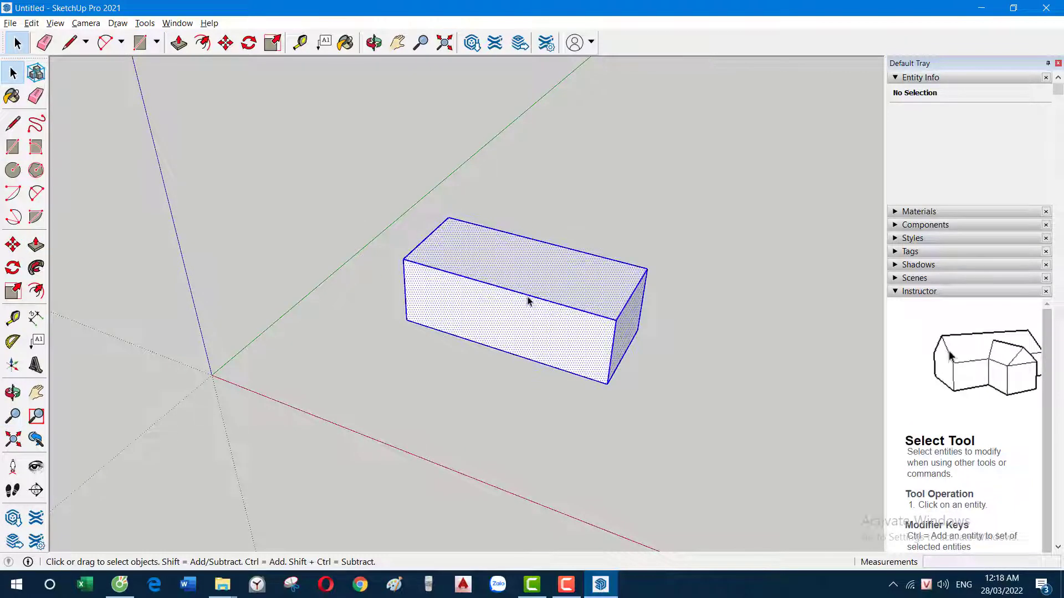
pyautogui.click(684, 225)
pyautogui.moveTo(305, 138); pyautogui.dragTo(782, 486)
pyautogui.click(661, 396)
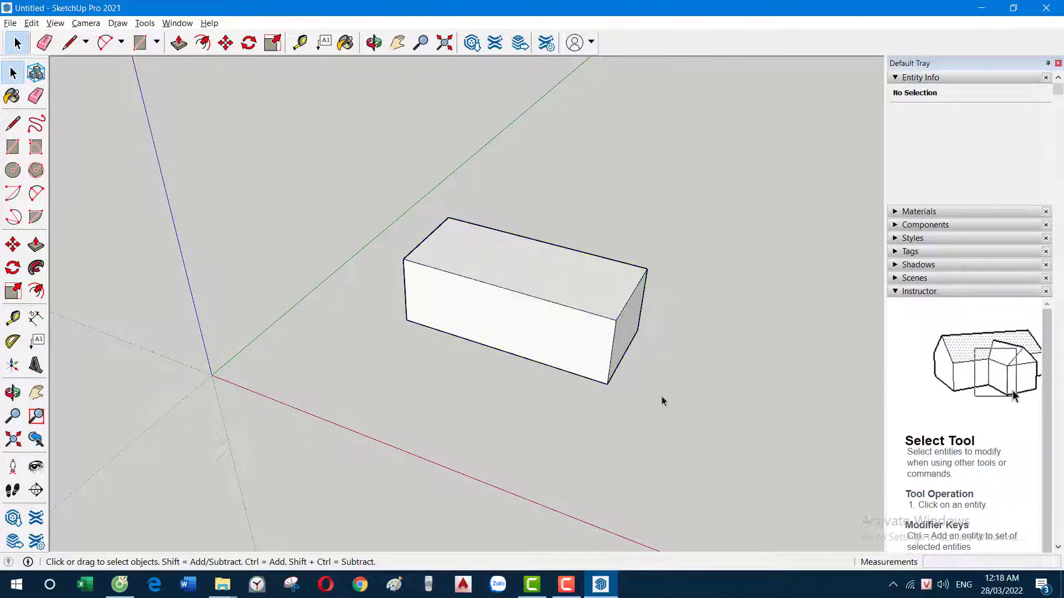
# Zoom in on the box with the Zoom tool, orbiting and panning to centre it
pyautogui.press('z')
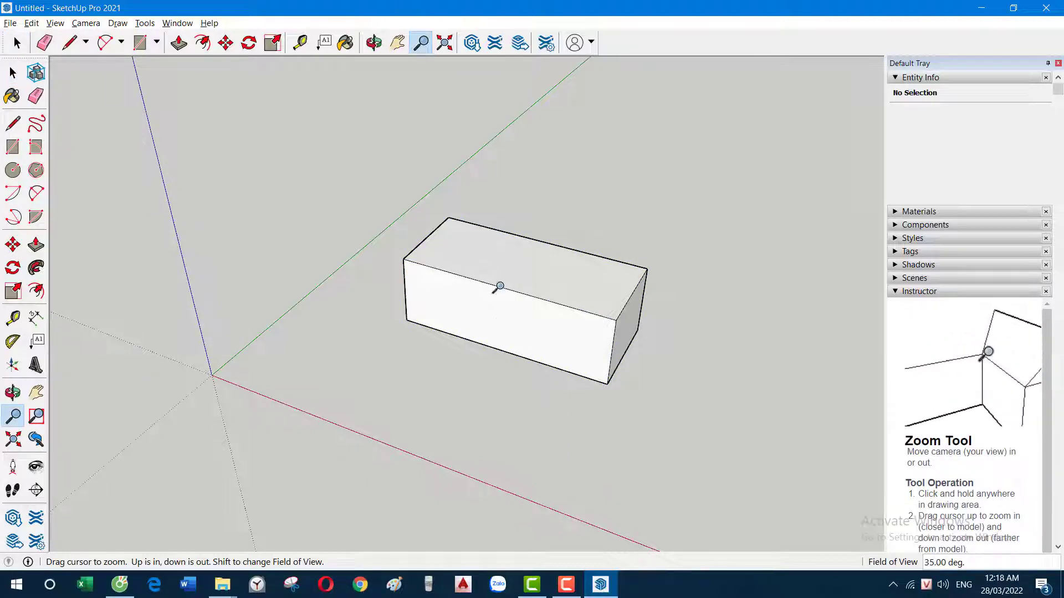
pyautogui.moveTo(497, 318); pyautogui.dragTo(561, 39)
pyautogui.scroll(-5, 536, 297)
pyautogui.scroll(3, 596, 207)
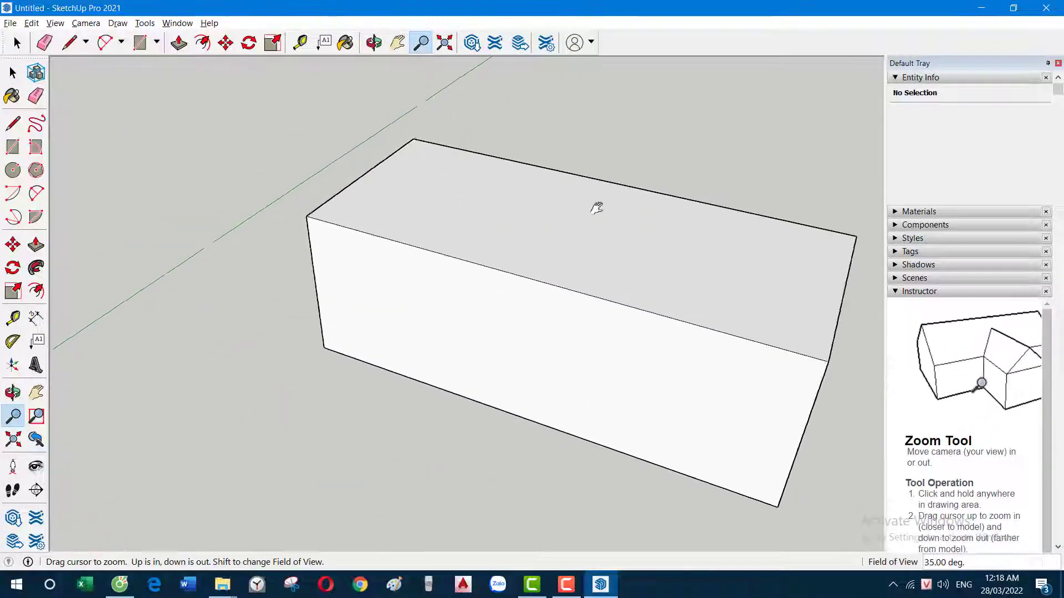
pyautogui.scroll(3, 710, 205)
pyautogui.keyDown('shift'); pyautogui.moveTo(710, 204); pyautogui.dragTo(396, 172, button='middle'); pyautogui.keyUp('shift')
pyautogui.scroll(-5, 513, 244)
pyautogui.keyDown('shift'); pyautogui.moveTo(513, 245); pyautogui.dragTo(634, 233, button='middle'); pyautogui.keyUp('shift')
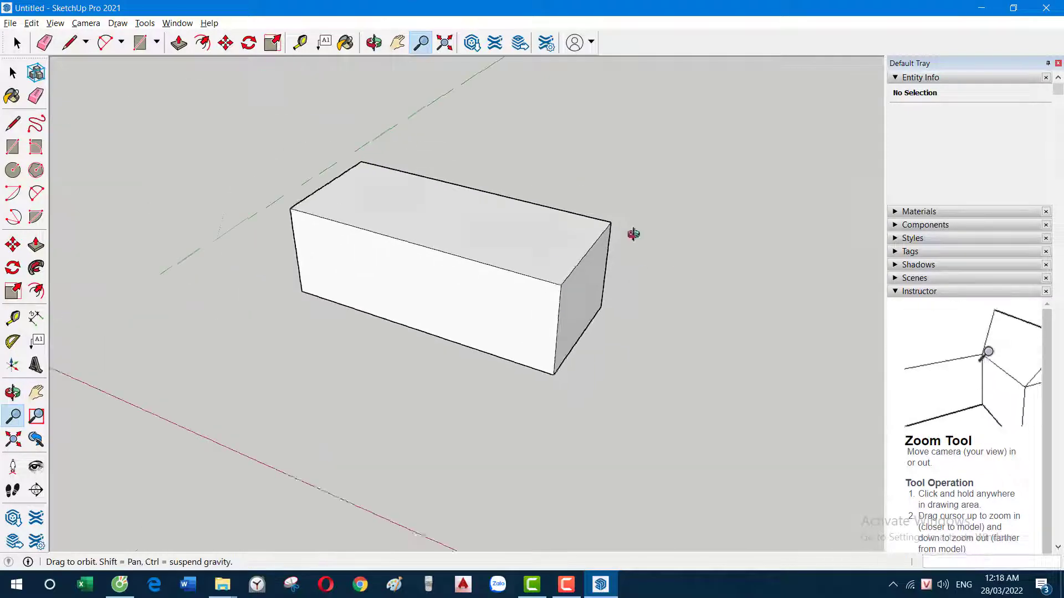
pyautogui.scroll(2, 570, 318)
pyautogui.scroll(2, 574, 243)
pyautogui.scroll(-3, 574, 243)
# Select the box and fit it to the window with Shift+Z
pyautogui.press('space')
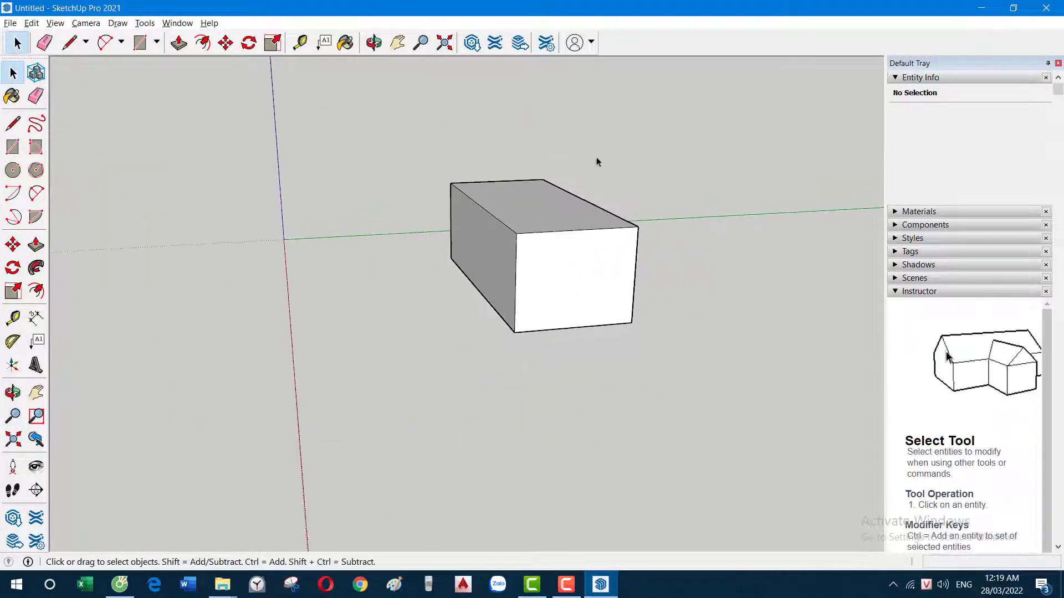
pyautogui.moveTo(596, 161)
pyautogui.mouseDown(button='middle')
pyautogui.moveTo(748, 294)
pyautogui.moveTo(771, 300)
pyautogui.mouseUp(button='middle')
pyautogui.click(492, 190)
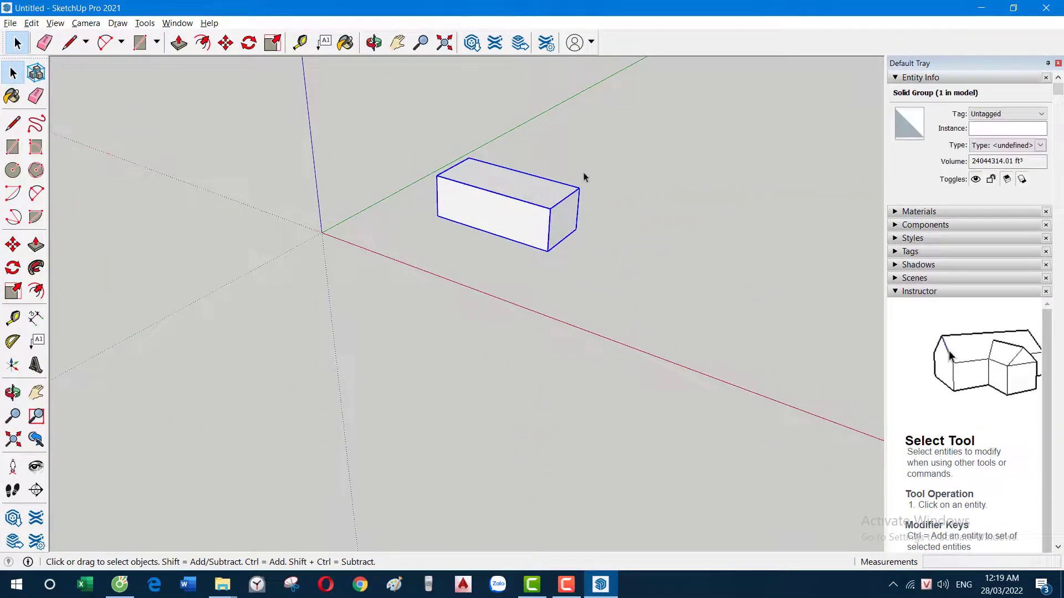
pyautogui.hotkey('shift', 'z')
pyautogui.scroll(-1, 577, 178)
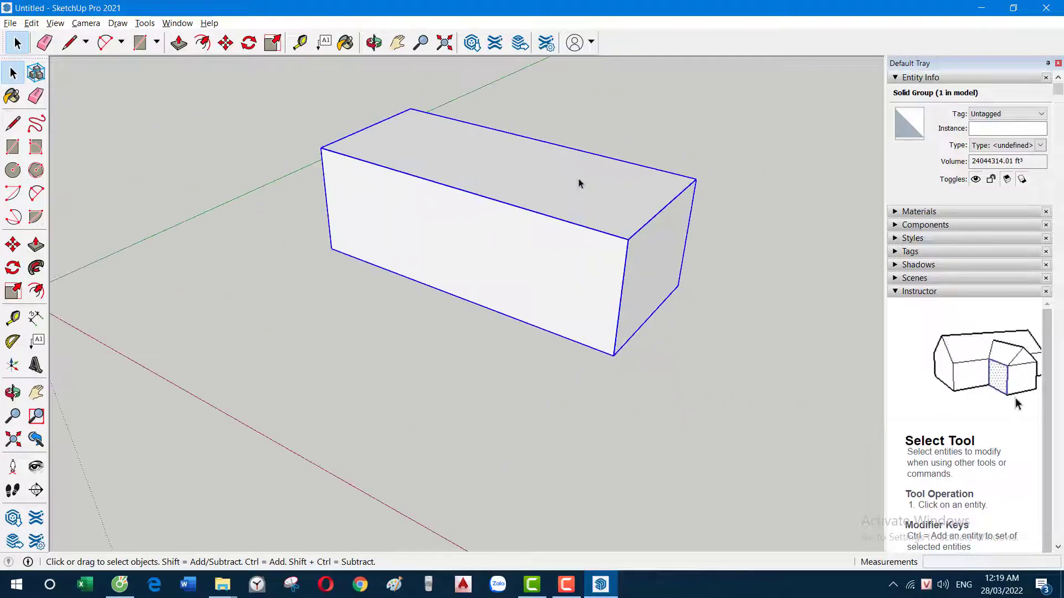
pyautogui.scroll(-2, 577, 185)
pyautogui.scroll(-3, 559, 211)
pyautogui.hotkey('shift', 'z')
pyautogui.scroll(-1, 559, 209)
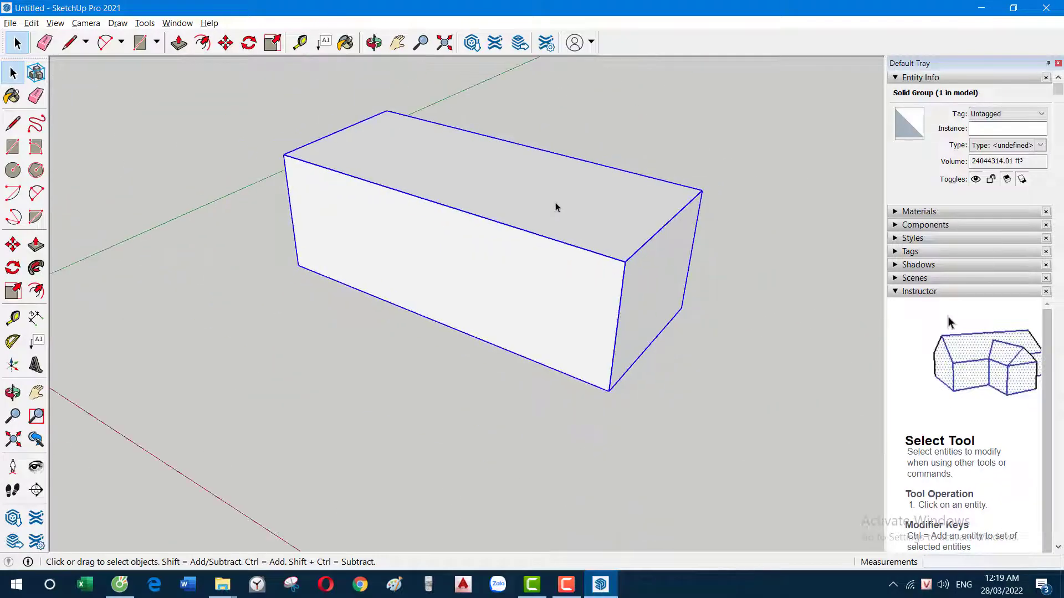
# Glance at the shortcut list, then zoom back out and deselect the box
pyautogui.hotkey('alt', 'Tab')
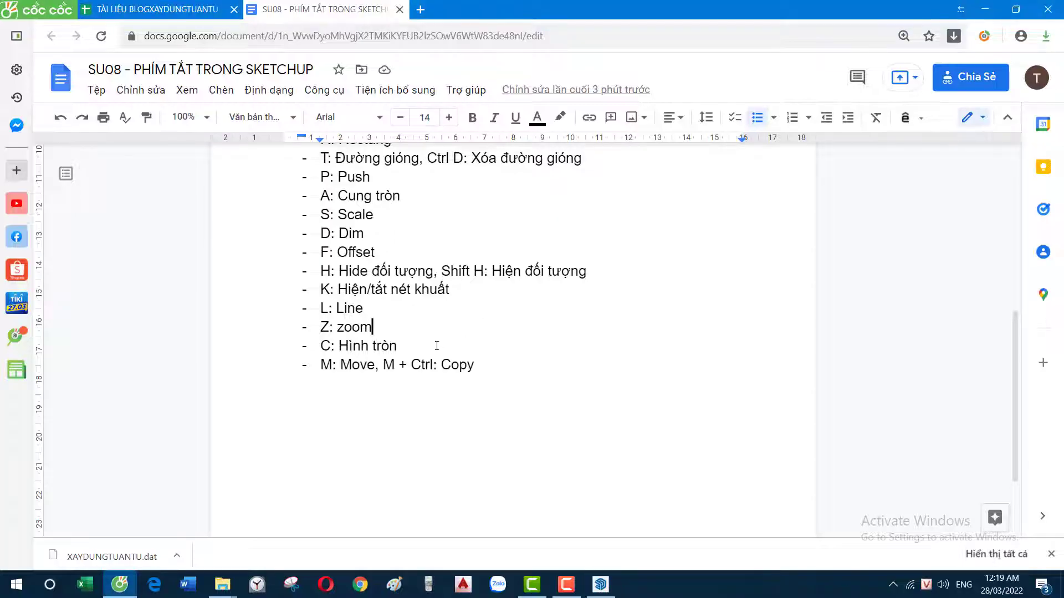
pyautogui.hotkey('alt', 'Tab')
pyautogui.scroll(-2, 460, 297)
pyautogui.scroll(-1, 461, 297)
pyautogui.press('h')
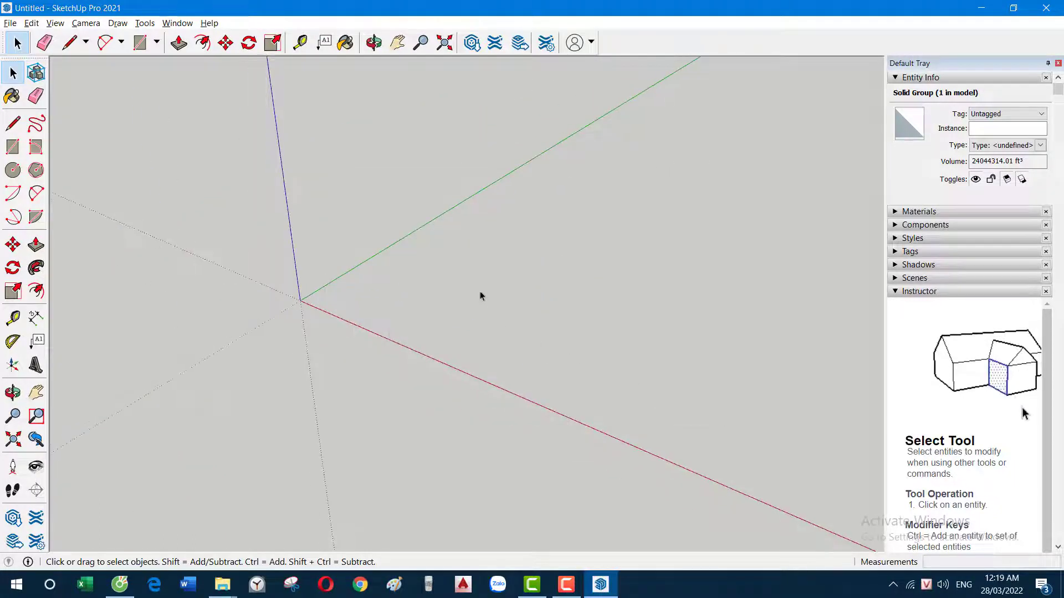
pyautogui.click(471, 246)
pyautogui.scroll(2, 471, 246)
# Draw three overlapping circles on the ground, including a large one, orbiting to an angled view
pyautogui.press('c')
pyautogui.click(483, 277)
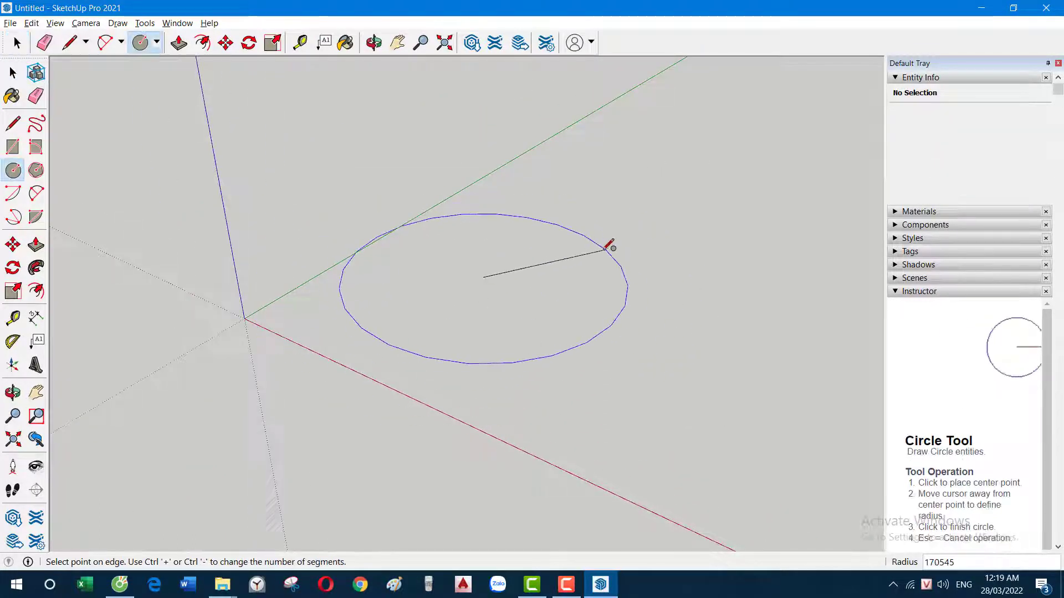
pyautogui.click(609, 244)
pyautogui.click(589, 195)
pyautogui.click(696, 225)
pyautogui.moveTo(696, 225); pyautogui.dragTo(562, 292, button='middle')
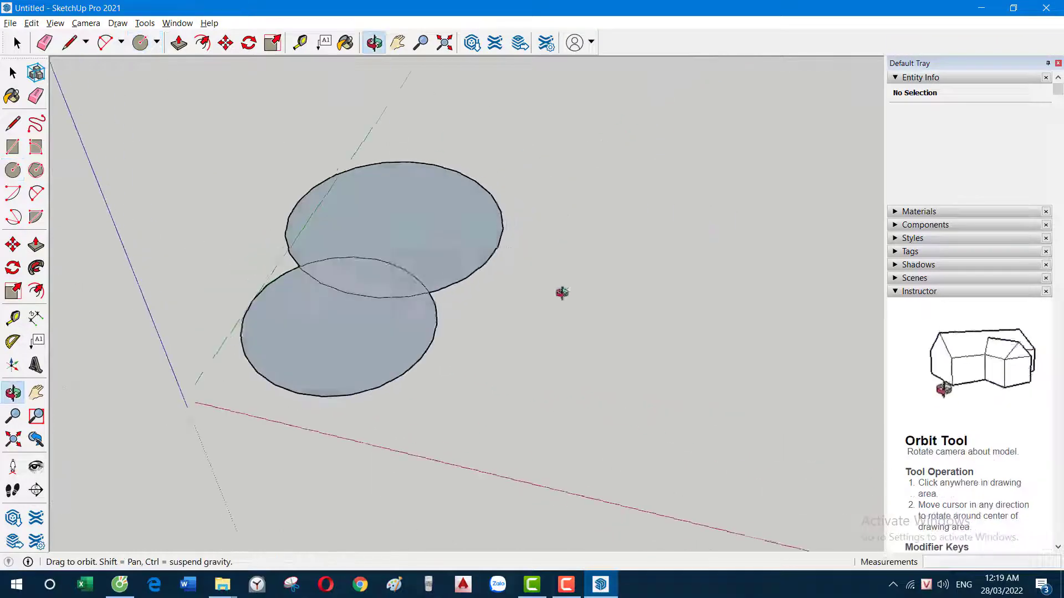
pyautogui.click(637, 261)
pyautogui.click(840, 258)
pyautogui.press('space')
pyautogui.scroll(-3, 660, 249)
# Add three more circles at the upper left, top centre and left
pyautogui.press('c')
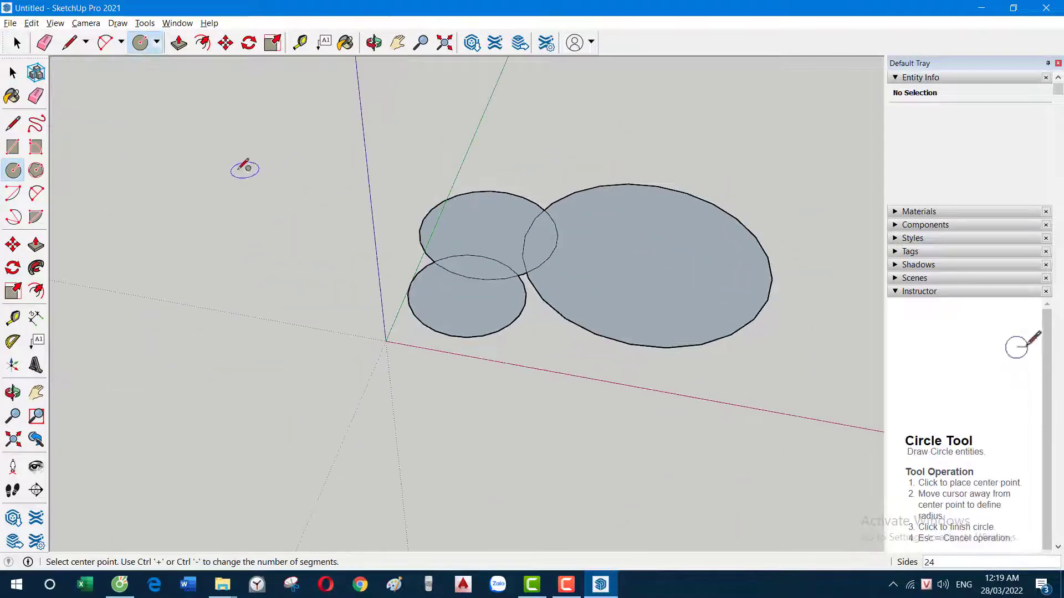
pyautogui.click(238, 169)
pyautogui.click(308, 131)
pyautogui.press('space')
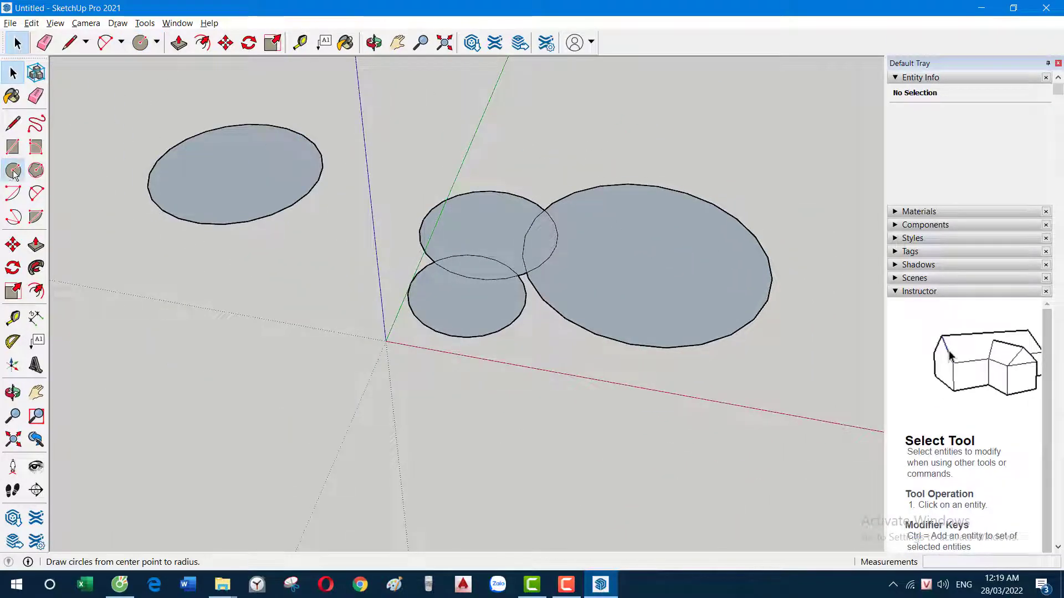
pyautogui.click(14, 172)
pyautogui.click(388, 129)
pyautogui.click(478, 119)
pyautogui.click(310, 249)
pyautogui.click(426, 364)
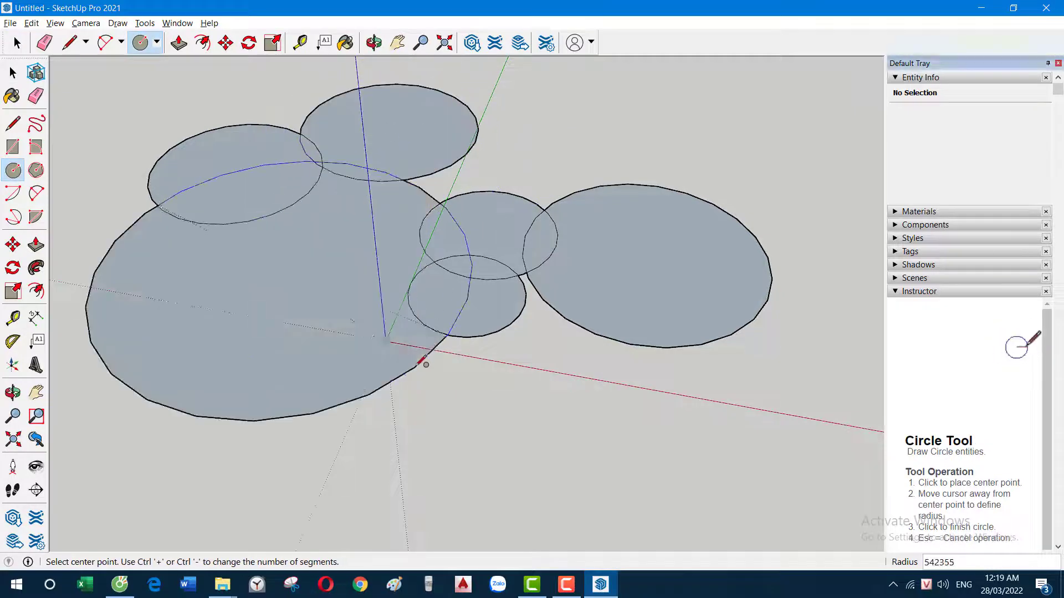
pyautogui.press('space')
# Select all six circles with Ctrl+A, delete them, and return to the shortcut list
pyautogui.scroll(-5, 425, 364)
pyautogui.scroll(-2, 603, 209)
pyautogui.hotkey('ctrl', 'a')
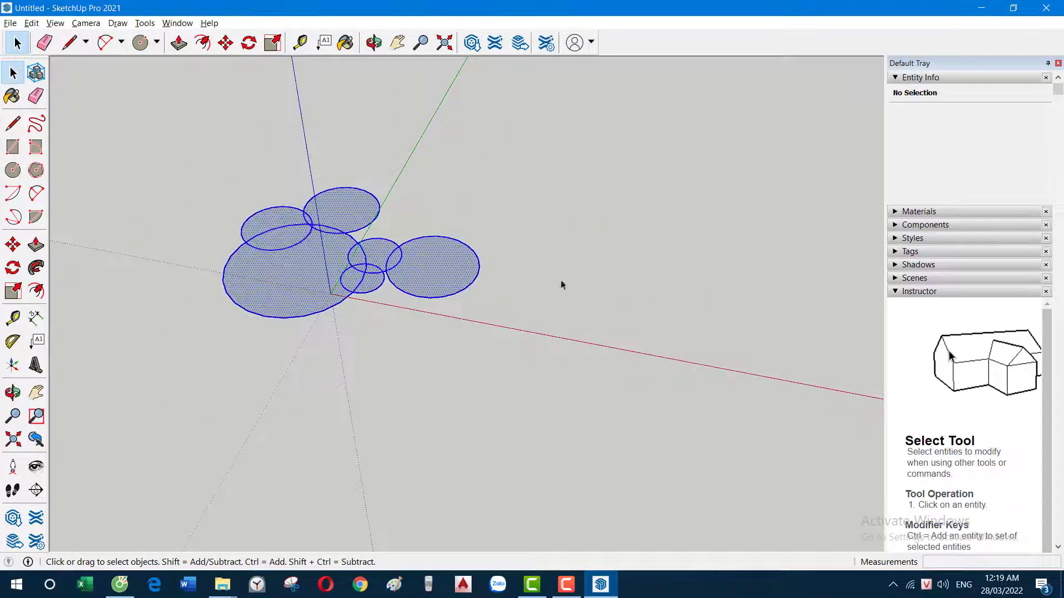
pyautogui.press('Delete')
pyautogui.hotkey('alt', 'Tab')
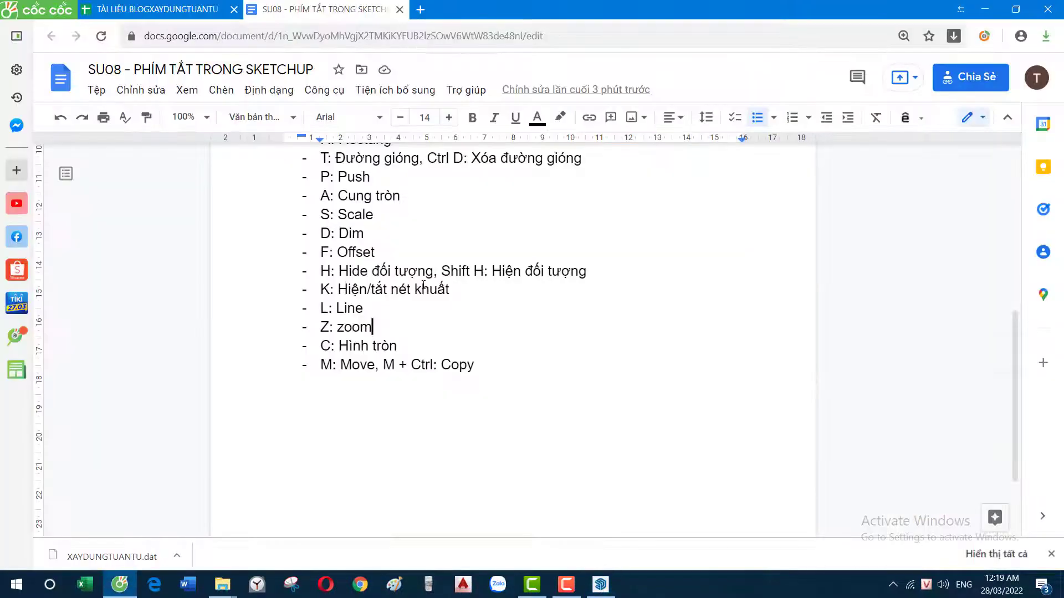
# Draw a rectangle, pull it up into a box, and make the box a group
pyautogui.hotkey('alt', 'Tab')
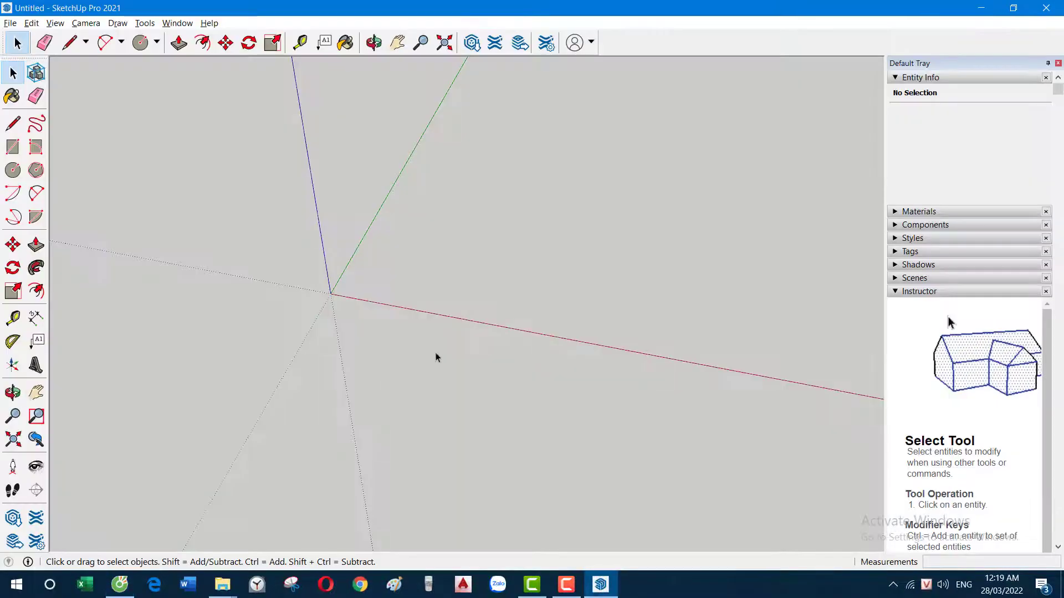
pyautogui.moveTo(434, 356)
pyautogui.mouseDown(button='middle')
pyautogui.moveTo(404, 277)
pyautogui.moveTo(455, 258)
pyautogui.mouseUp(button='middle')
pyautogui.press('r')
pyautogui.click(430, 225)
pyautogui.click(597, 342)
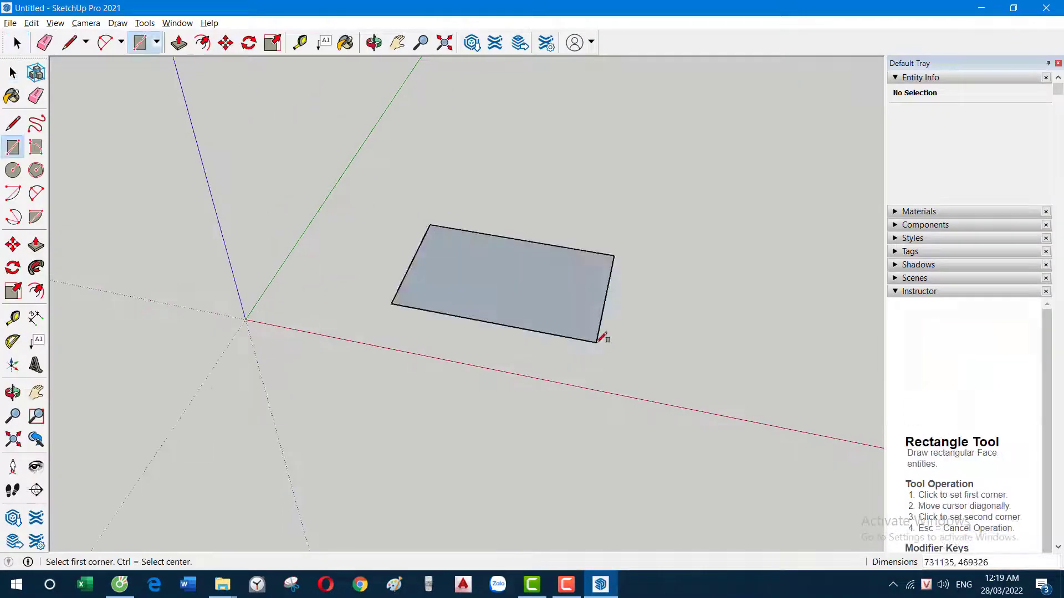
pyautogui.press('p')
pyautogui.moveTo(540, 299); pyautogui.dragTo(555, 194)
pyautogui.press('space')
pyautogui.moveTo(556, 194)
pyautogui.mouseDown(button='middle')
pyautogui.moveTo(604, 247)
pyautogui.moveTo(496, 231)
pyautogui.moveTo(593, 237)
pyautogui.mouseUp(button='middle')
pyautogui.tripleClick(586, 238)
pyautogui.hotkey('ctrl', 'g')
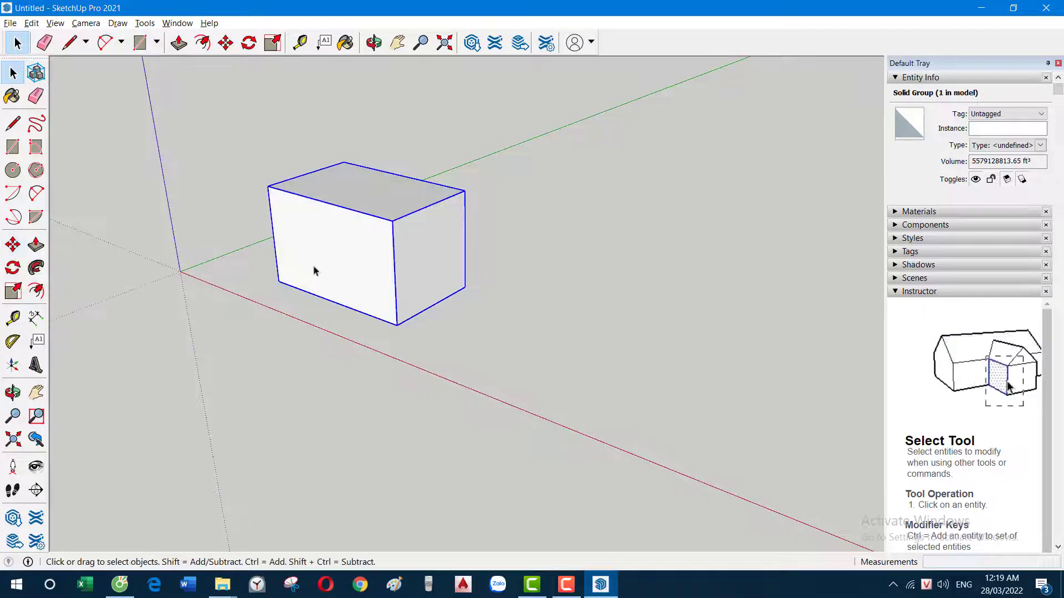
# Move the grouped box to a new position and reframe the view around it
pyautogui.press('m')
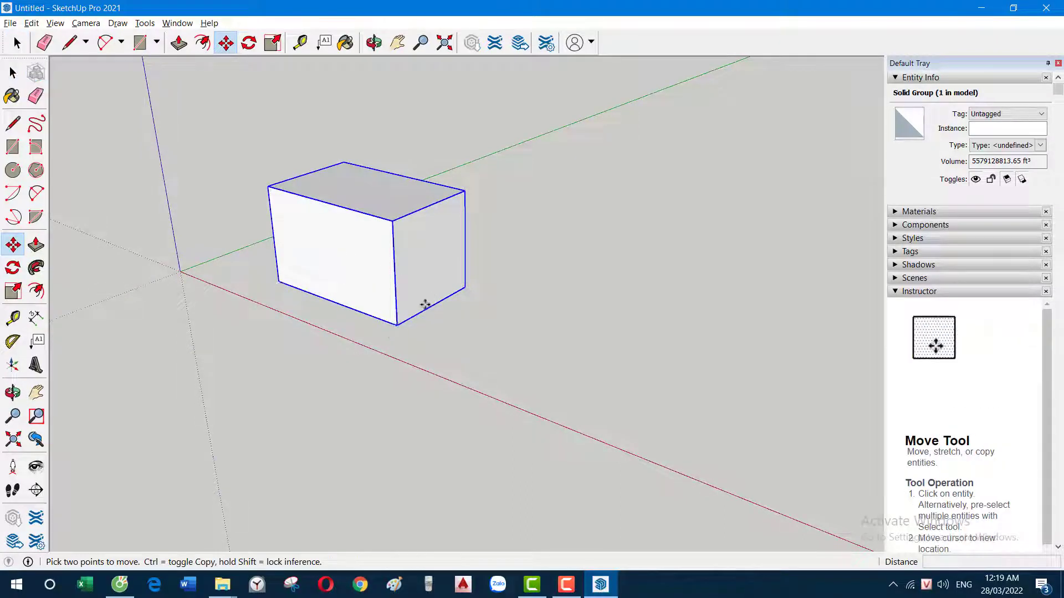
pyautogui.click(423, 304)
pyautogui.click(631, 209)
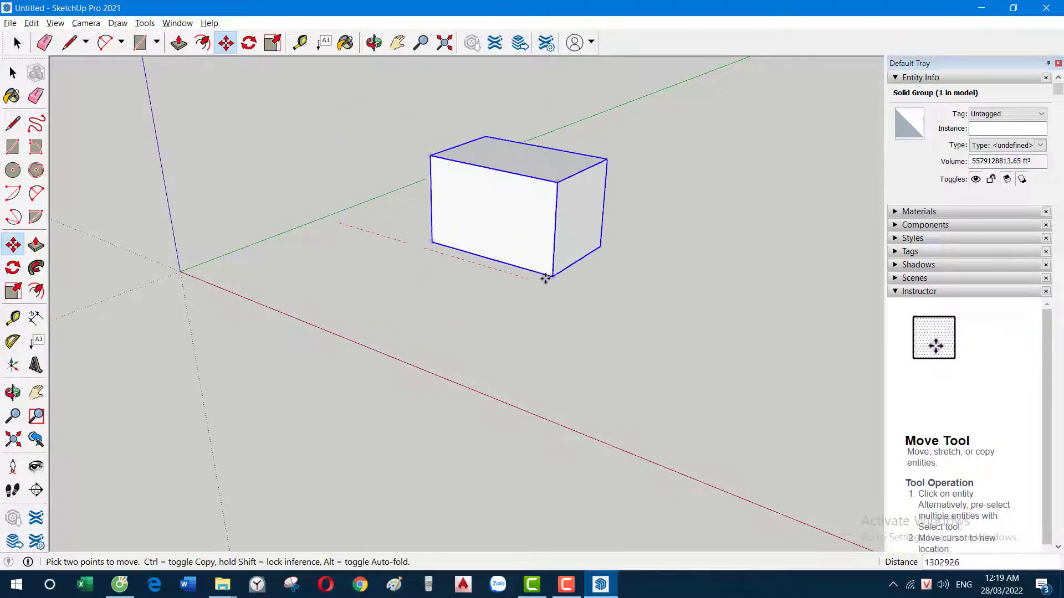
pyautogui.click(546, 280)
pyautogui.scroll(-2, 546, 281)
pyautogui.moveTo(574, 286)
pyautogui.mouseDown(button='middle')
pyautogui.moveTo(396, 204)
pyautogui.moveTo(546, 461)
pyautogui.mouseUp(button='middle')
pyautogui.scroll(-2, 501, 281)
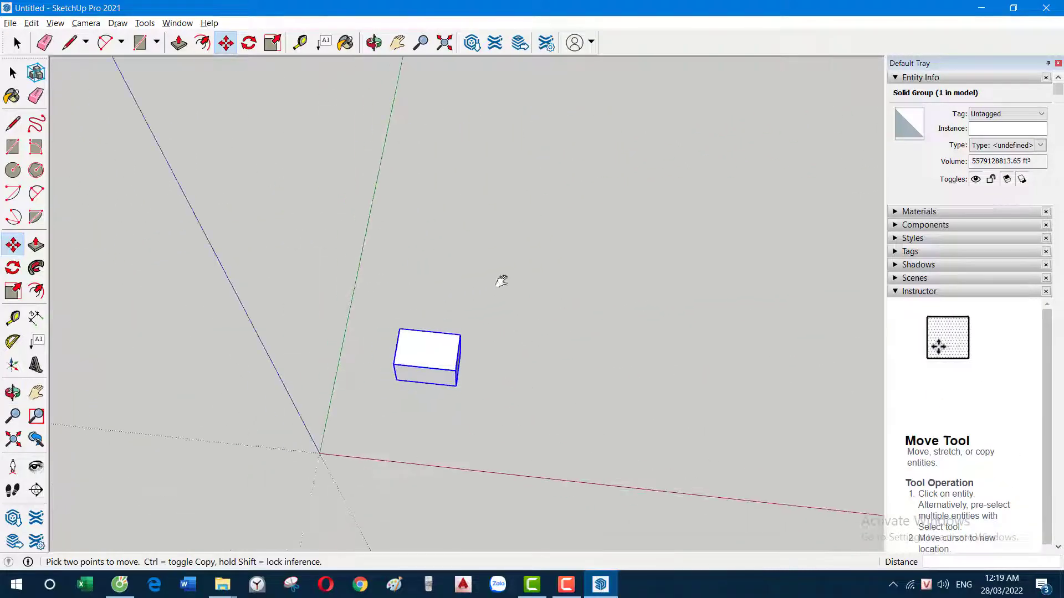
pyautogui.moveTo(501, 280)
pyautogui.mouseDown(button='middle')
pyautogui.moveTo(429, 204)
pyautogui.moveTo(435, 352)
pyautogui.mouseUp(button='middle')
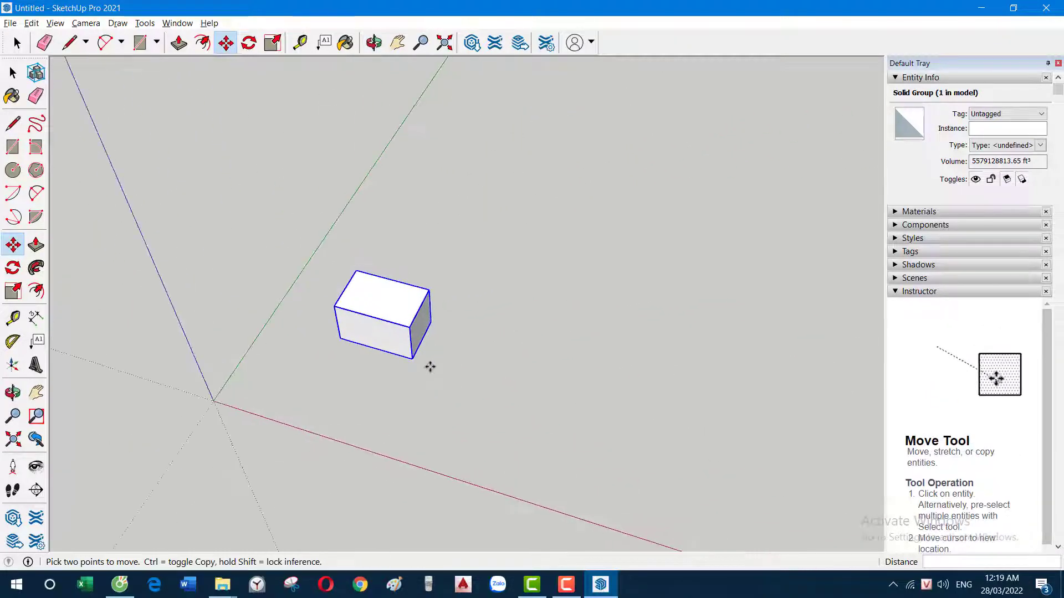
# Scatter five copies of the box around the model using Move with Ctrl
pyautogui.press('ctrl')
pyautogui.click(412, 361)
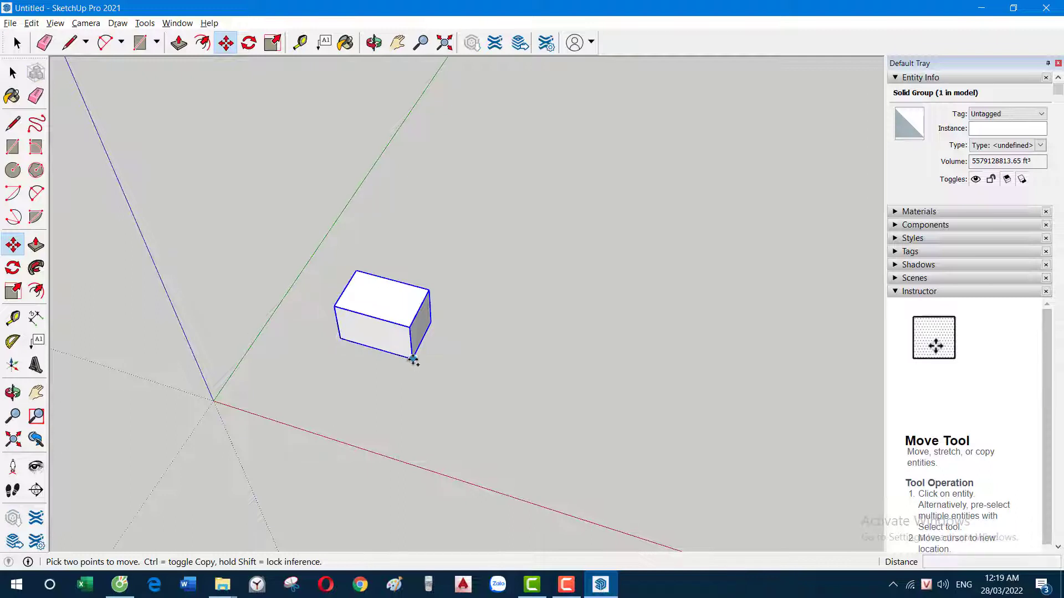
pyautogui.click(568, 272)
pyautogui.press('ctrl')
pyautogui.click(569, 271)
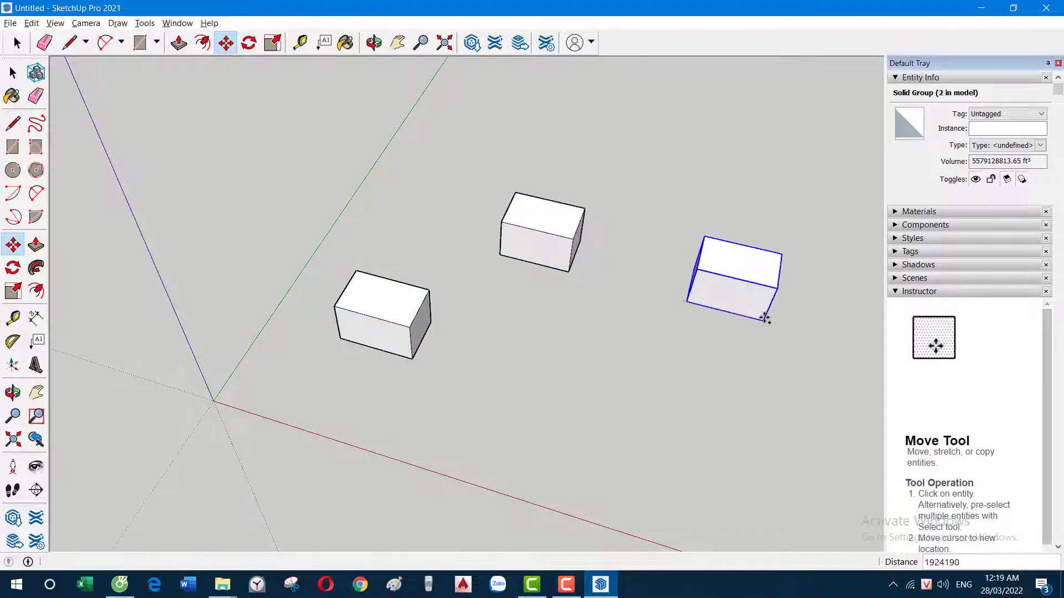
pyautogui.click(764, 326)
pyautogui.click(572, 441)
pyautogui.scroll(-2, 532, 457)
pyautogui.press('ctrl')
pyautogui.click(576, 445)
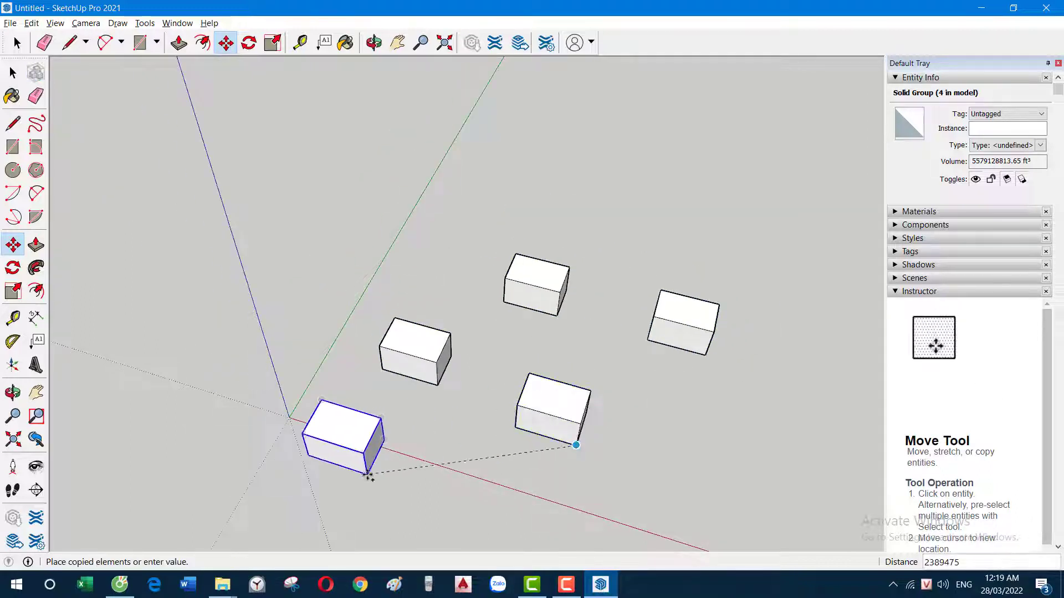
pyautogui.click(367, 468)
pyautogui.click(304, 297)
# Window-select all six boxes, delete them, and return to the shortcut list
pyautogui.press('space')
pyautogui.moveTo(484, 310); pyautogui.dragTo(228, 170, button='middle')
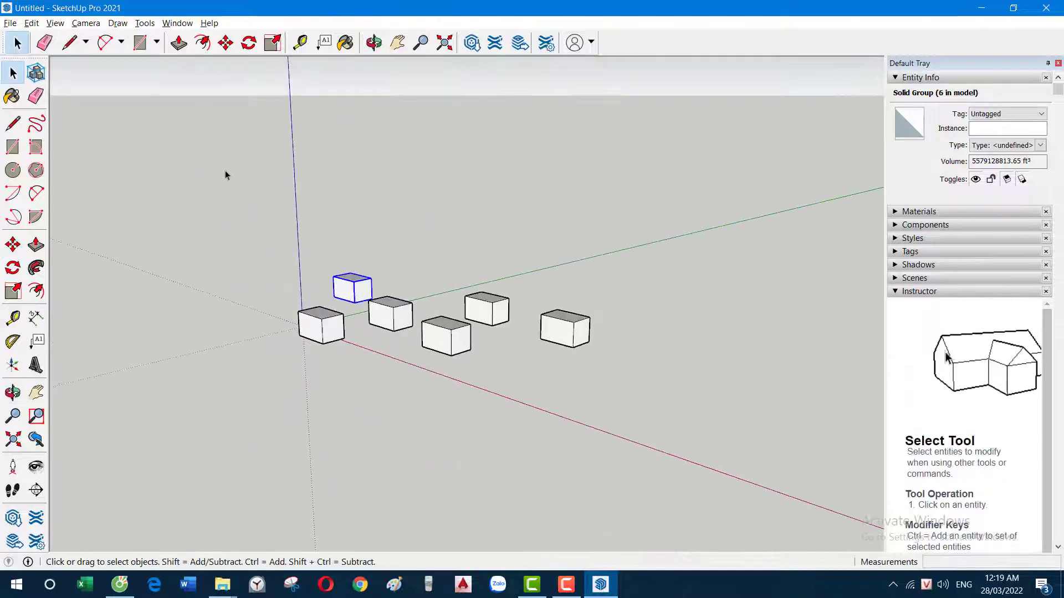
pyautogui.moveTo(228, 171); pyautogui.dragTo(672, 358)
pyautogui.press('Delete')
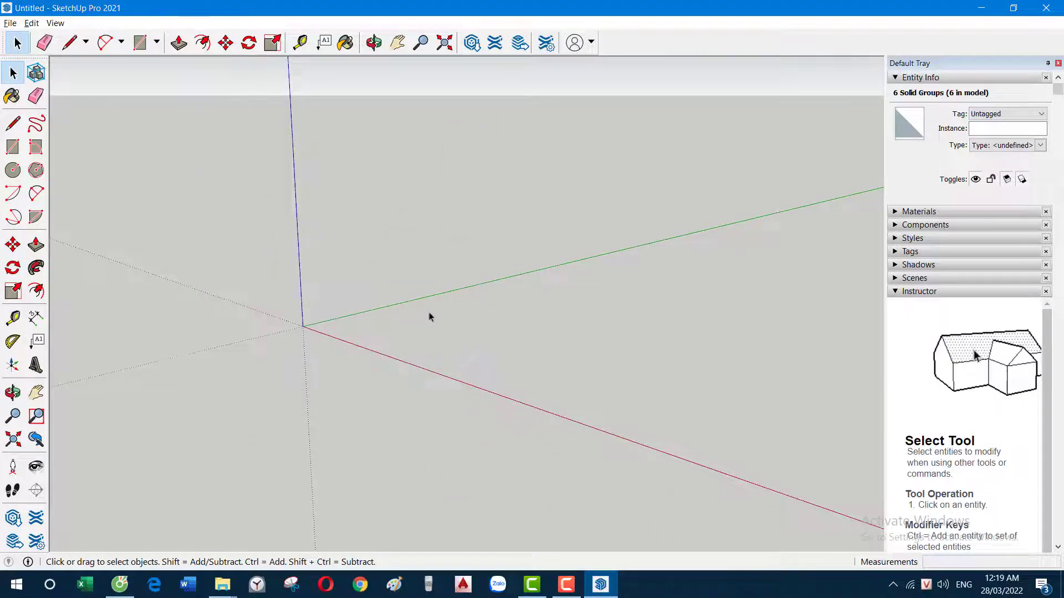
pyautogui.hotkey('alt', 'Tab')
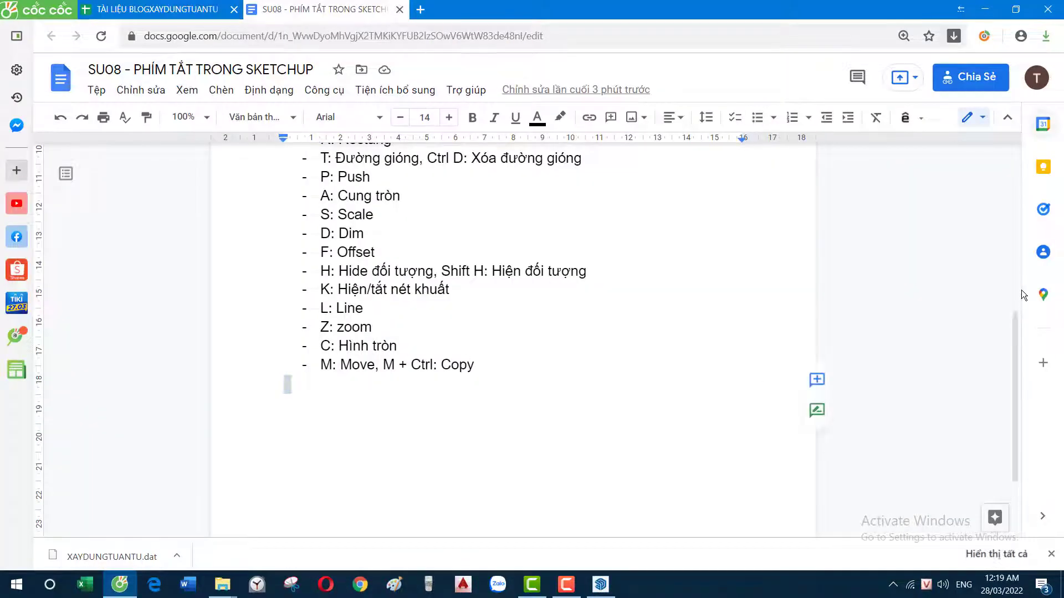
pyautogui.scroll(2, 1005, 327)
pyautogui.scroll(4, 1001, 271)
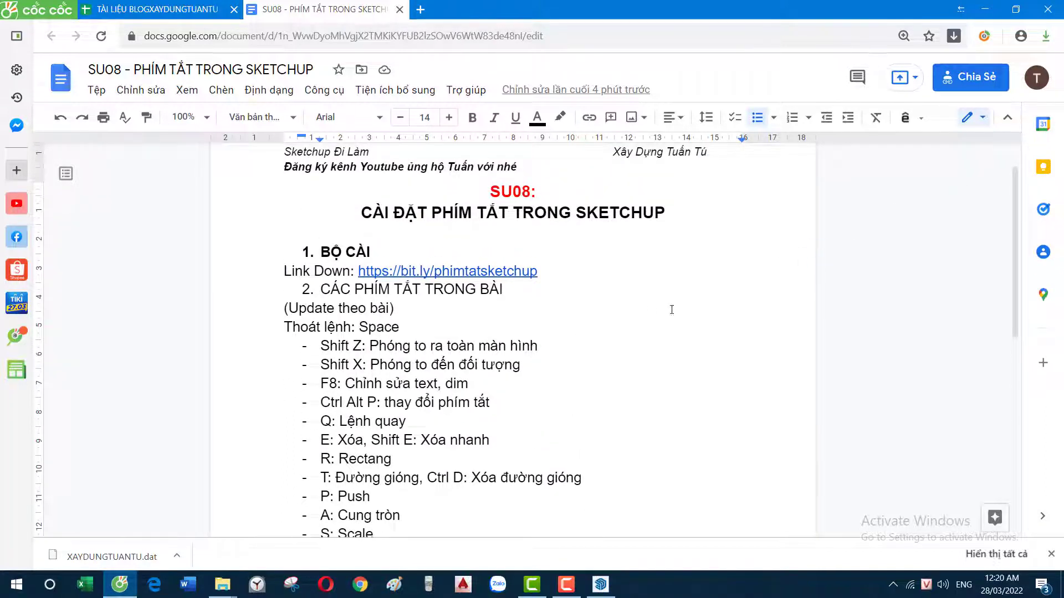
pyautogui.scroll(-2, 1017, 233)
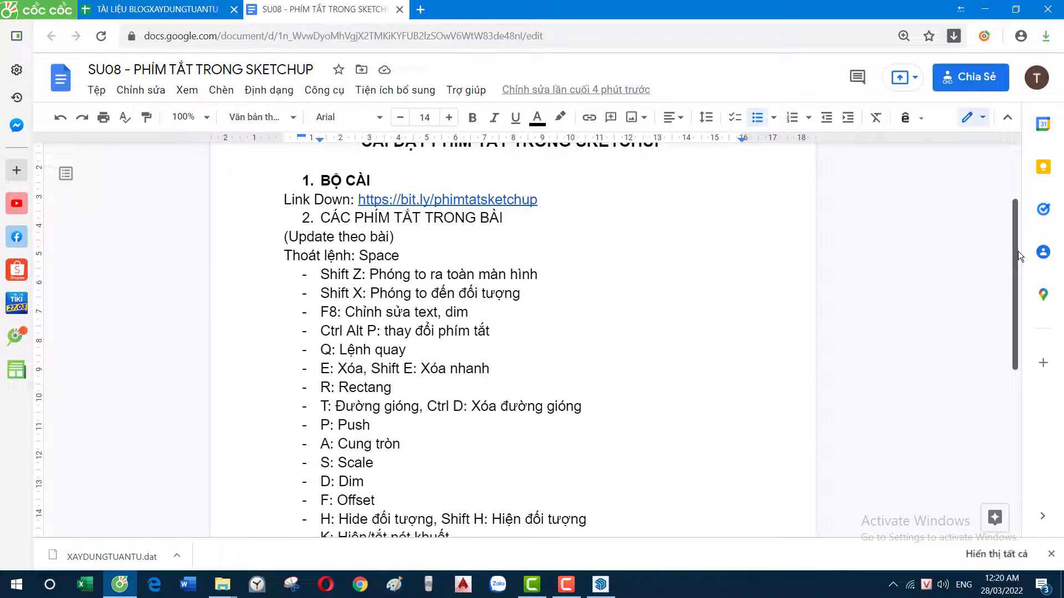
pyautogui.scroll(-1, 1018, 251)
pyautogui.scroll(-2, 1001, 308)
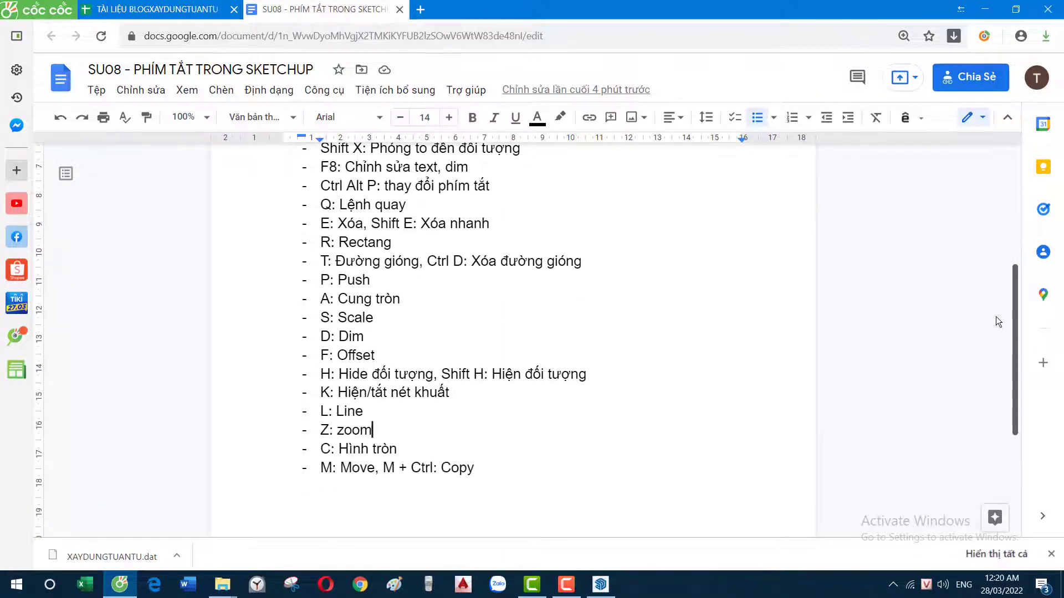
pyautogui.scroll(-1, 991, 323)
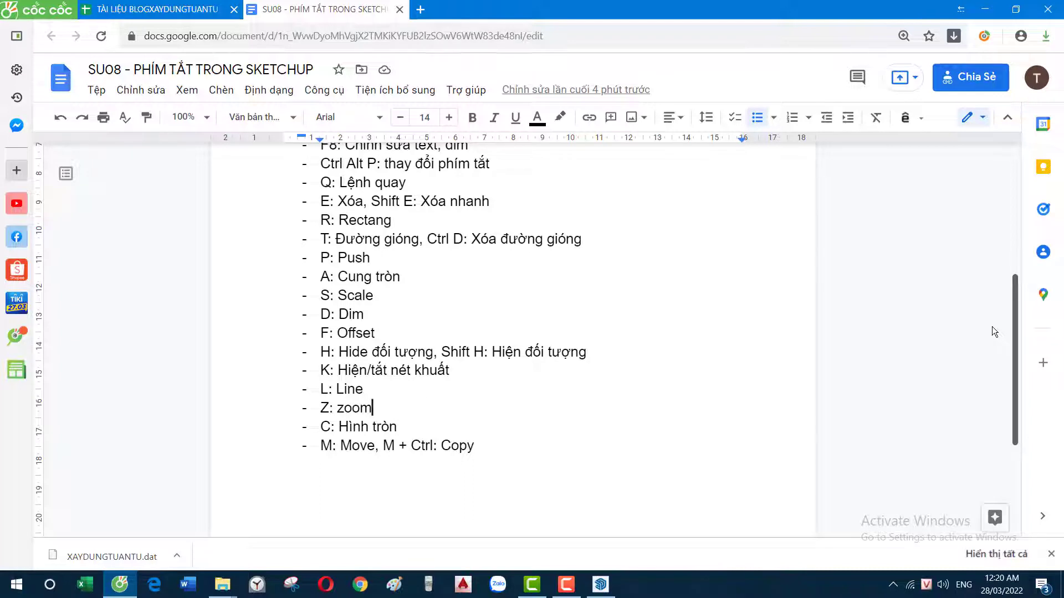
pyautogui.moveTo(991, 327)
pyautogui.mouseDown()
pyautogui.moveTo(1020, 194)
pyautogui.moveTo(997, 369)
pyautogui.mouseUp()
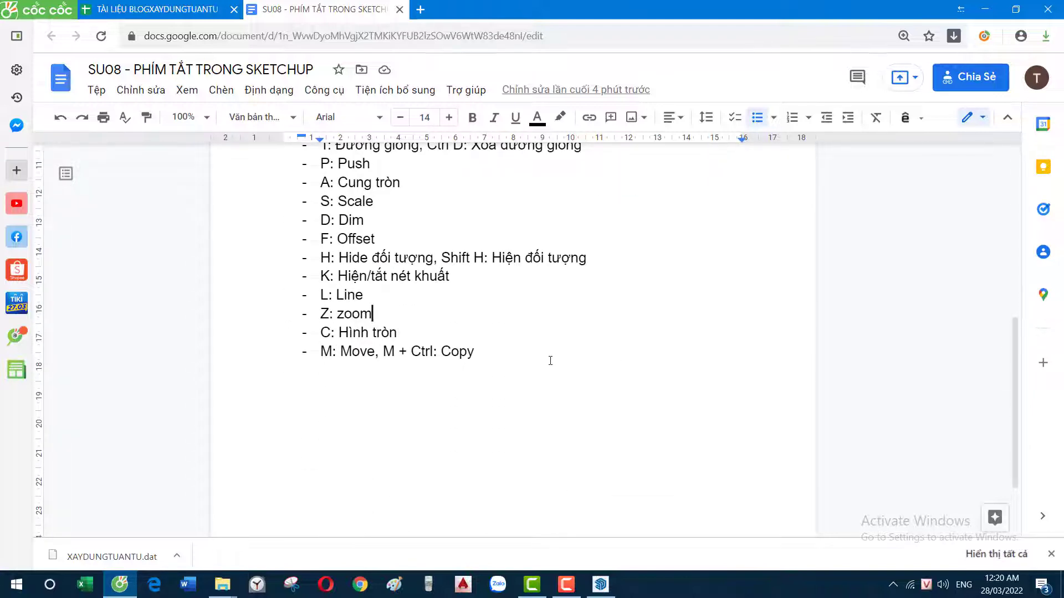
pyautogui.click(565, 582)
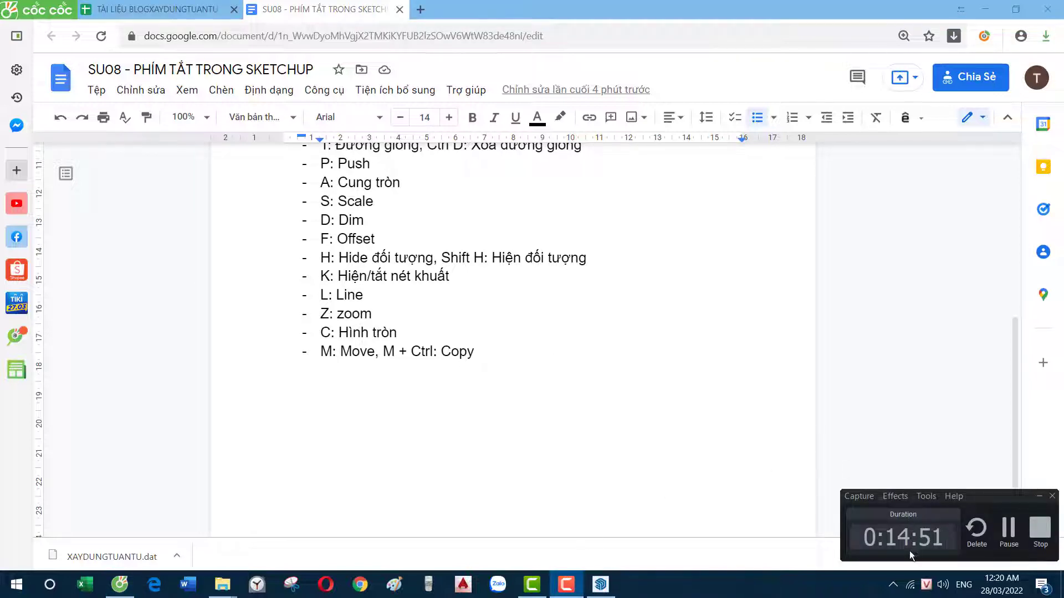
pyautogui.click(568, 584)
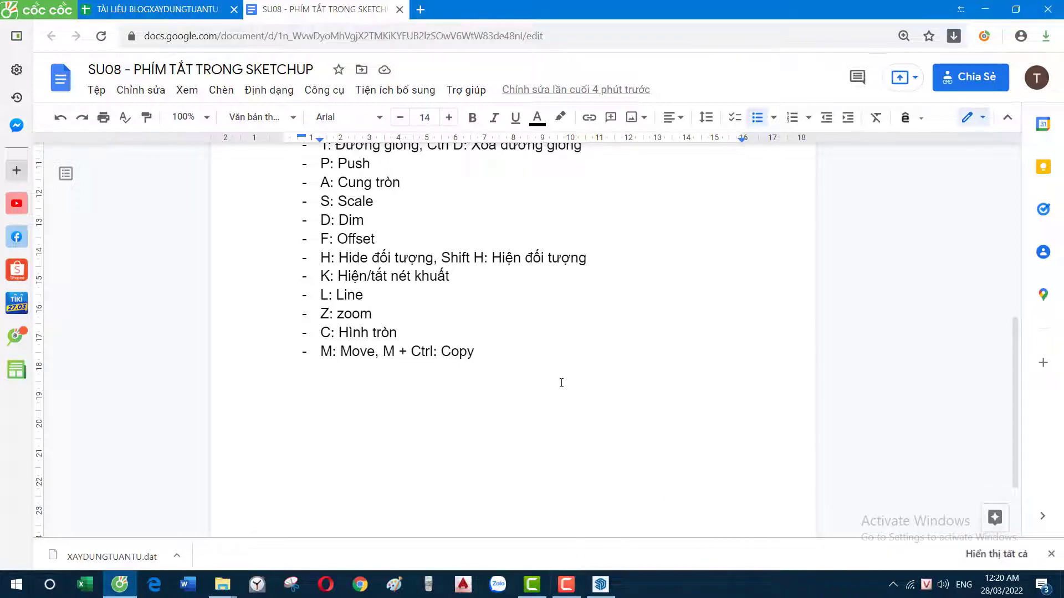
pyautogui.scroll(7, 616, 375)
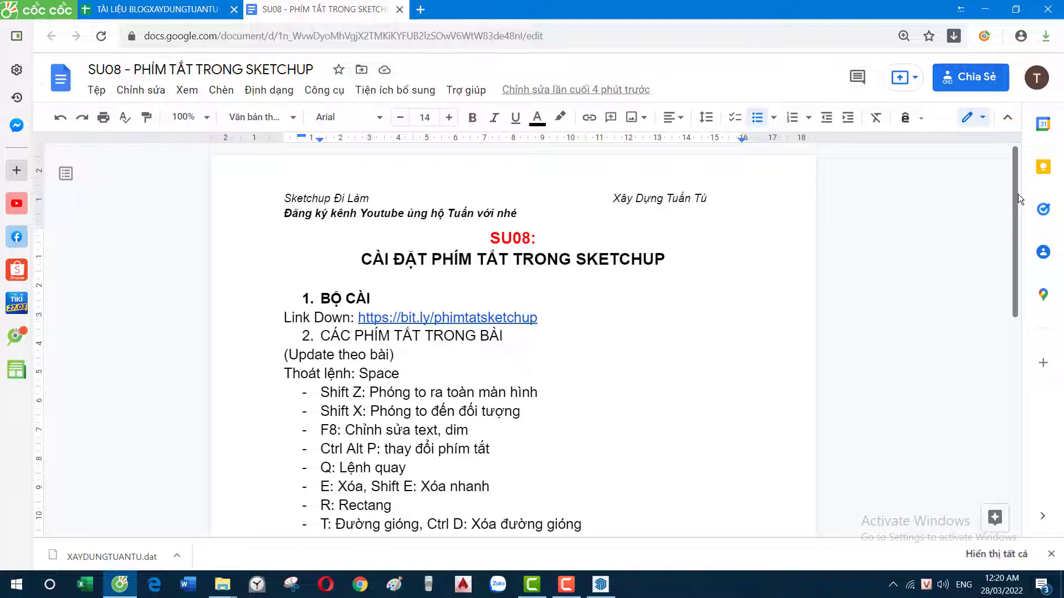
pyautogui.moveTo(1018, 194); pyautogui.dragTo(990, 342)
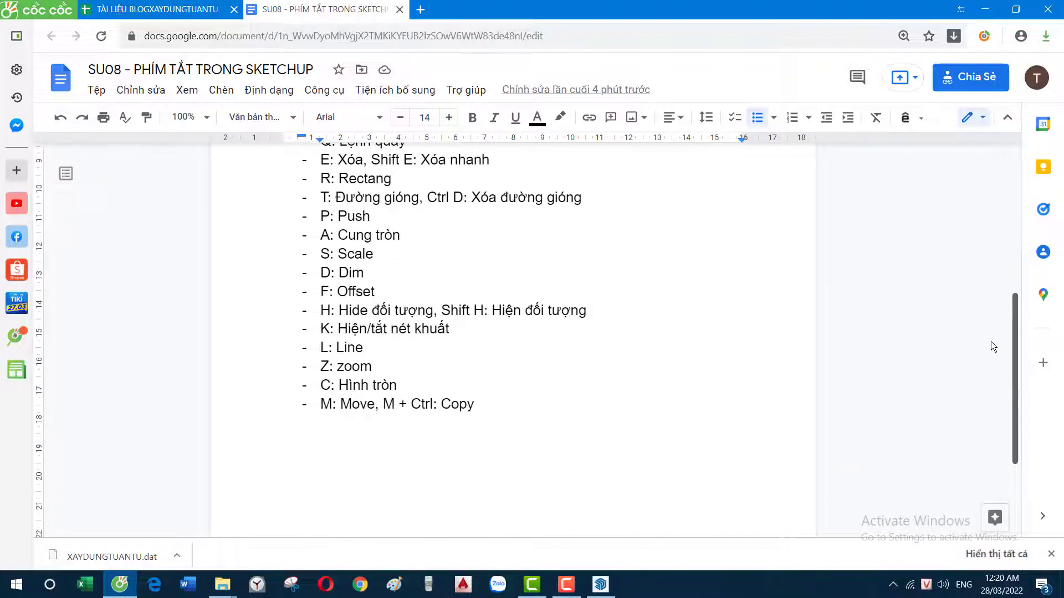